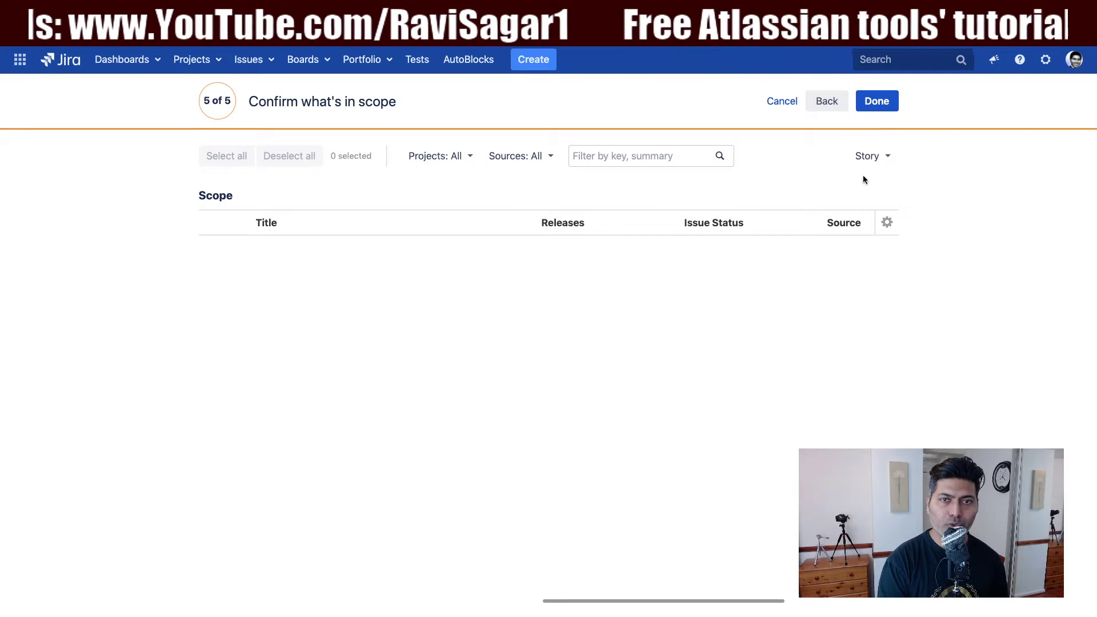
# Finish creating the FOODY Live plan with its current scope, and open the existing FOODY Plan.
pyautogui.click(877, 96)
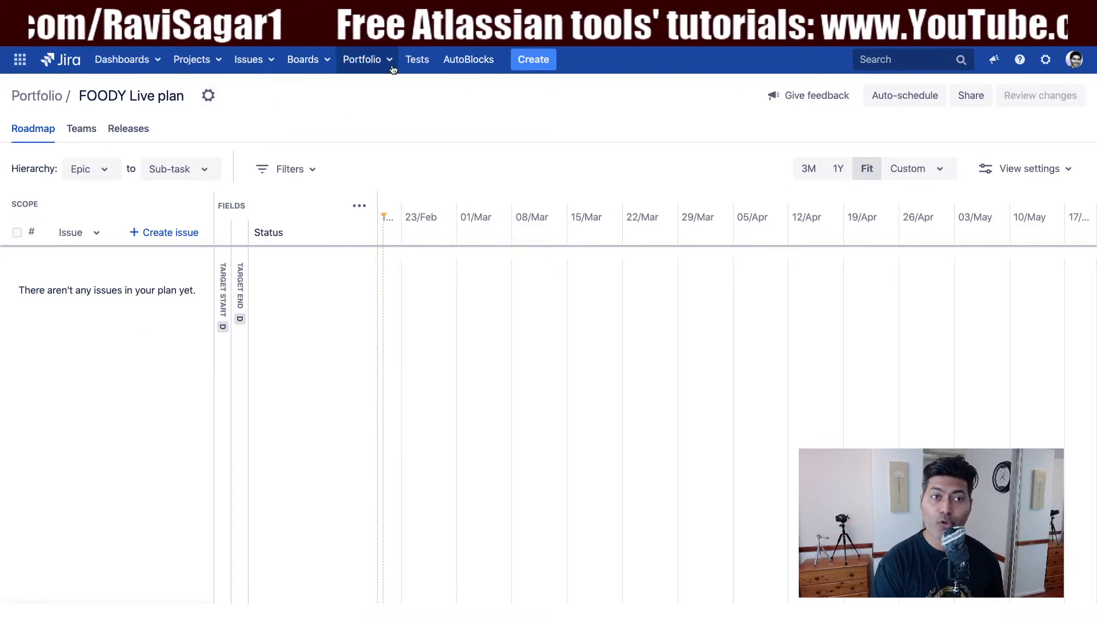
pyautogui.click(366, 60)
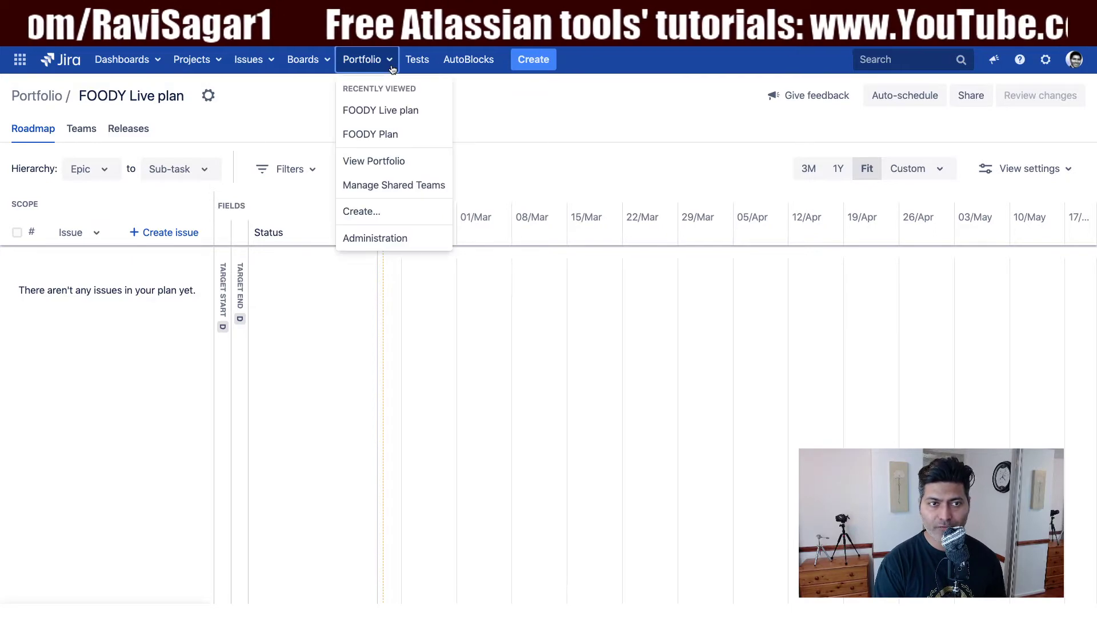
pyautogui.click(393, 136)
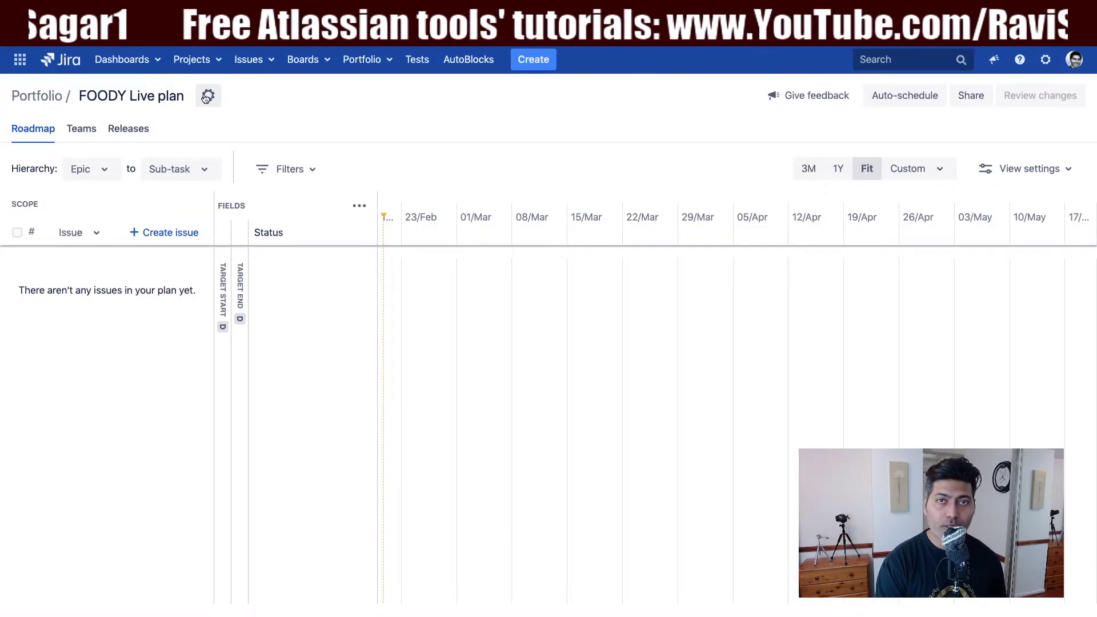
# Disable the improved planning interface in the FOODY Live plan's settings.
pyautogui.click(207, 97)
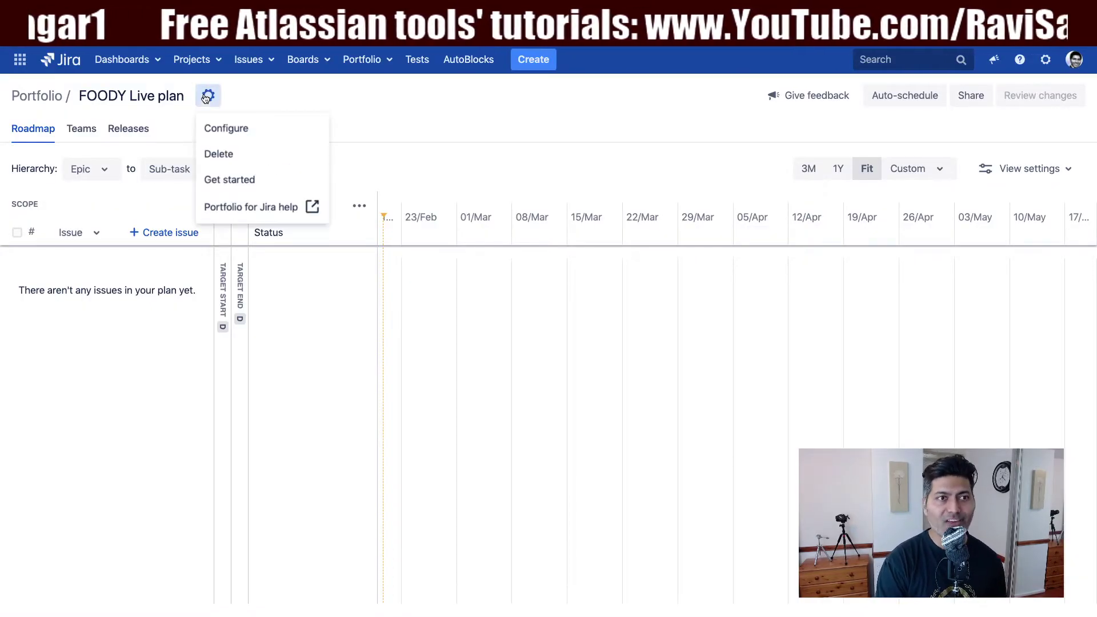
pyautogui.click(207, 98)
pyautogui.click(207, 98)
pyautogui.click(242, 135)
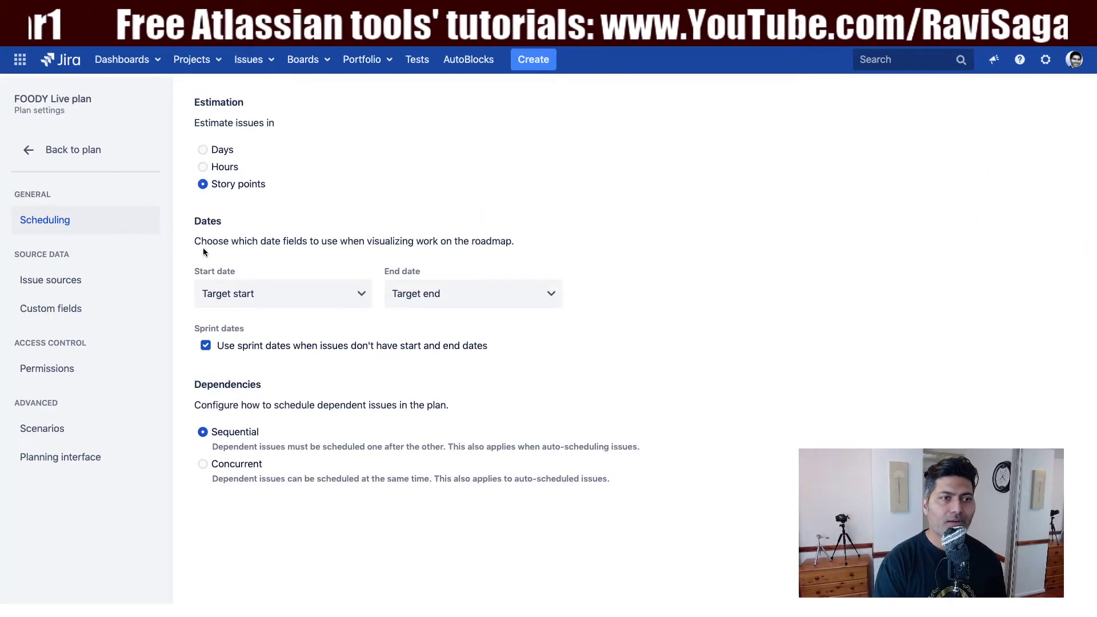
pyautogui.click(75, 461)
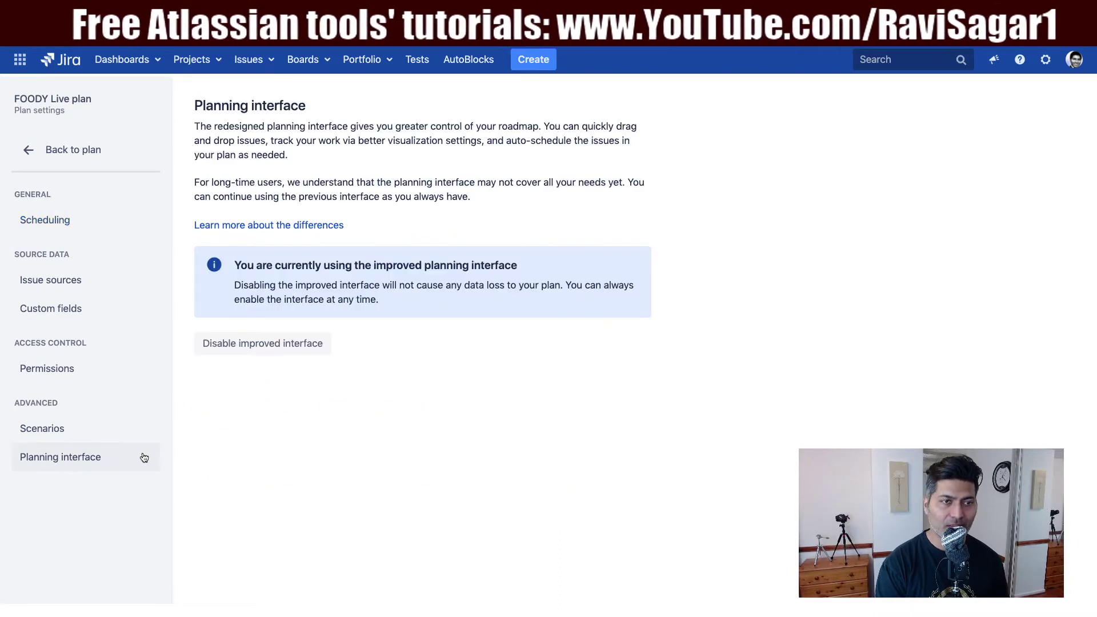
pyautogui.click(265, 349)
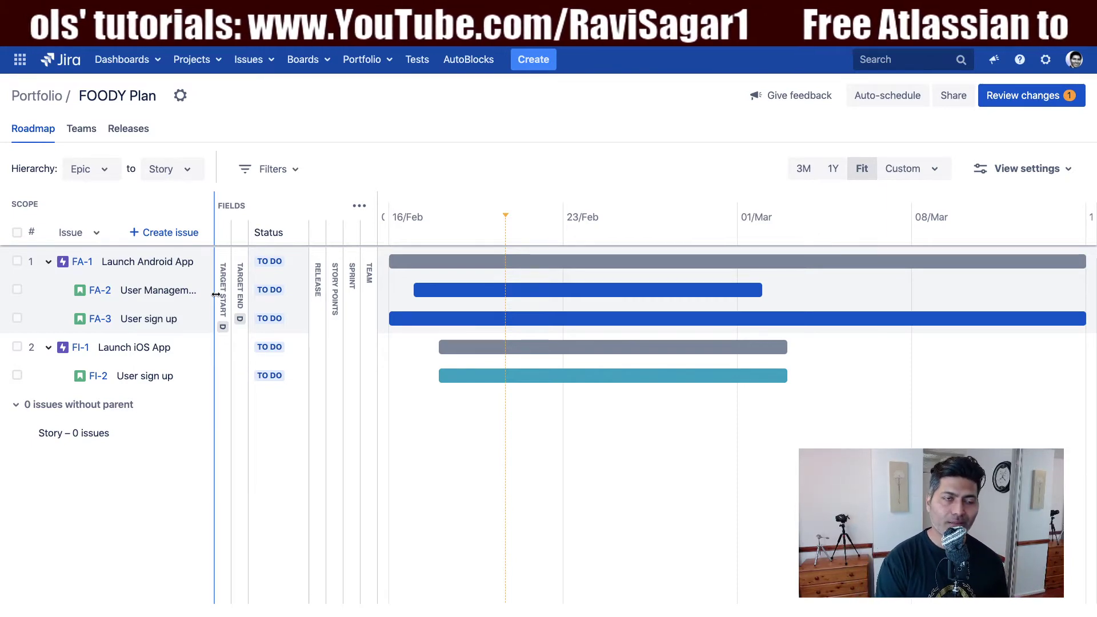
# Widen the Scope column in the FOODY Plan roadmap, and recalculate the schedule back in FOODY Live plan.
pyautogui.moveTo(215, 294); pyautogui.dragTo(289, 292)
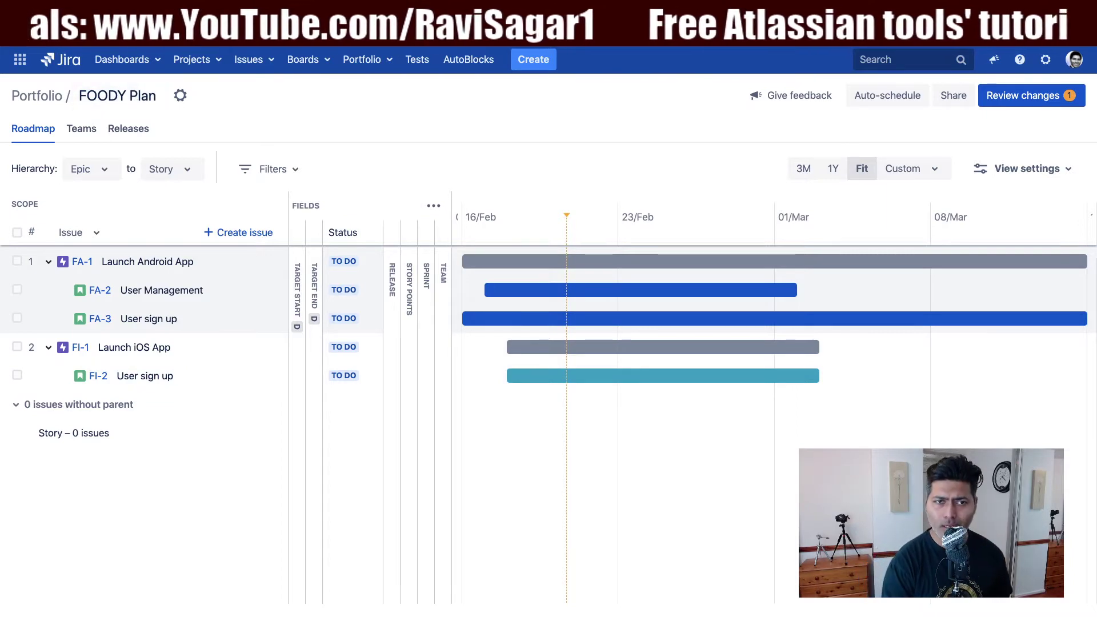
pyautogui.hotkey('ctrl', 'Tab')
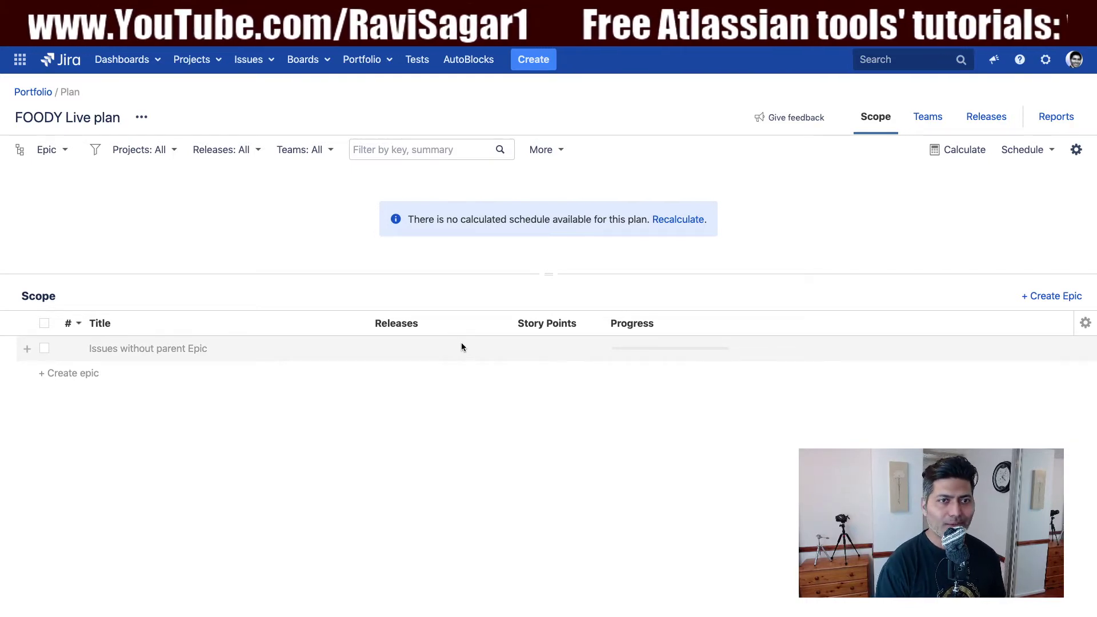
pyautogui.click(687, 220)
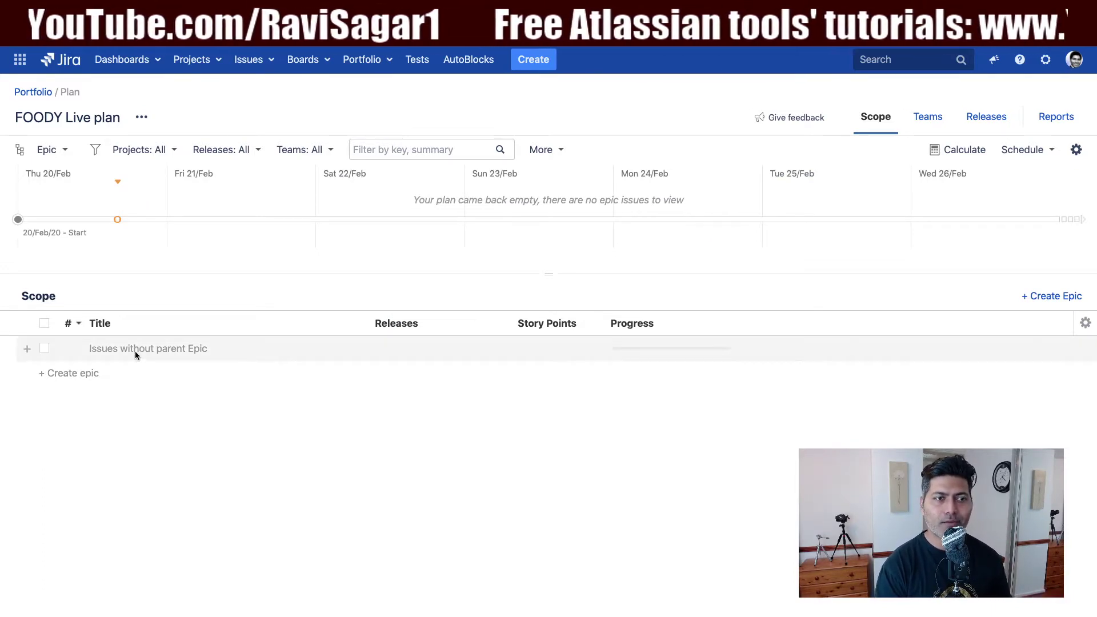
# Create an epic titled "Launch Android App" in the LAP project.
pyautogui.click(70, 379)
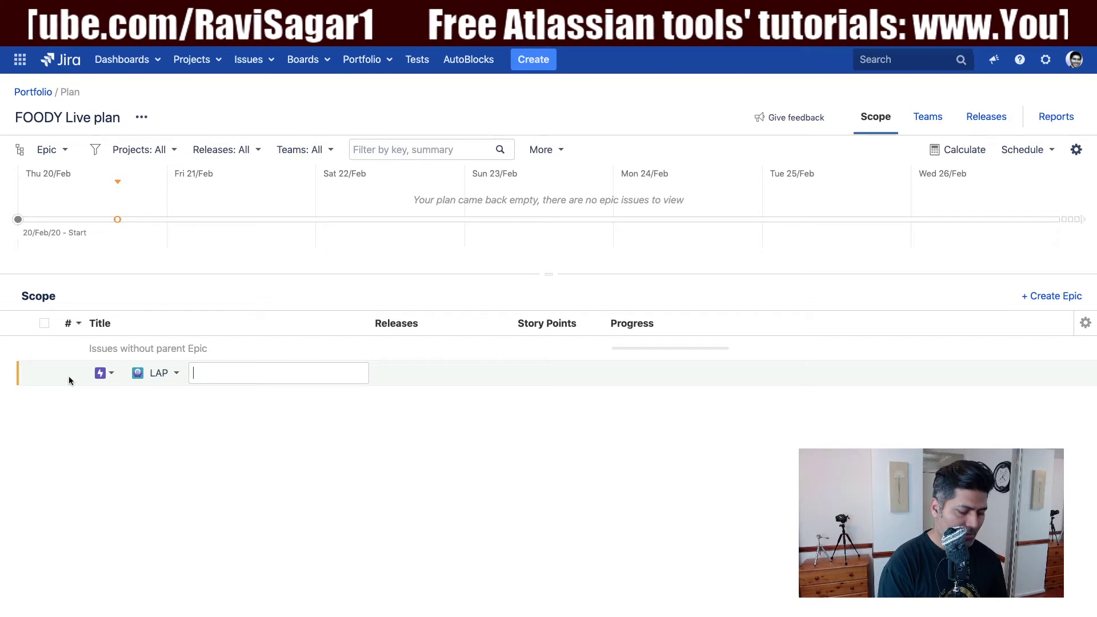
pyautogui.write('L')
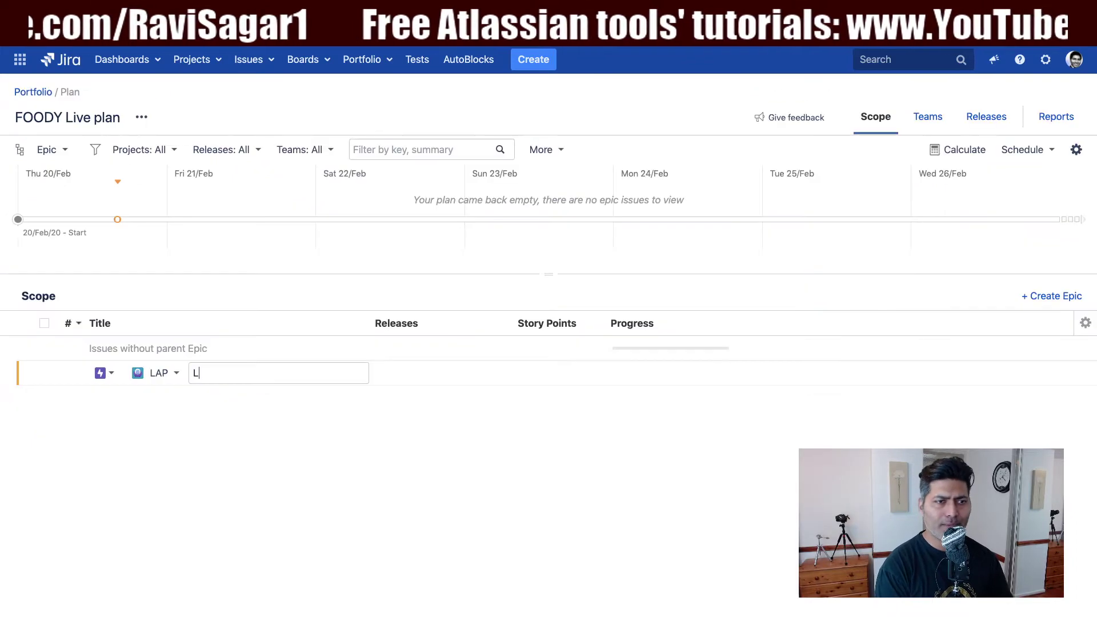
pyautogui.press('Return')
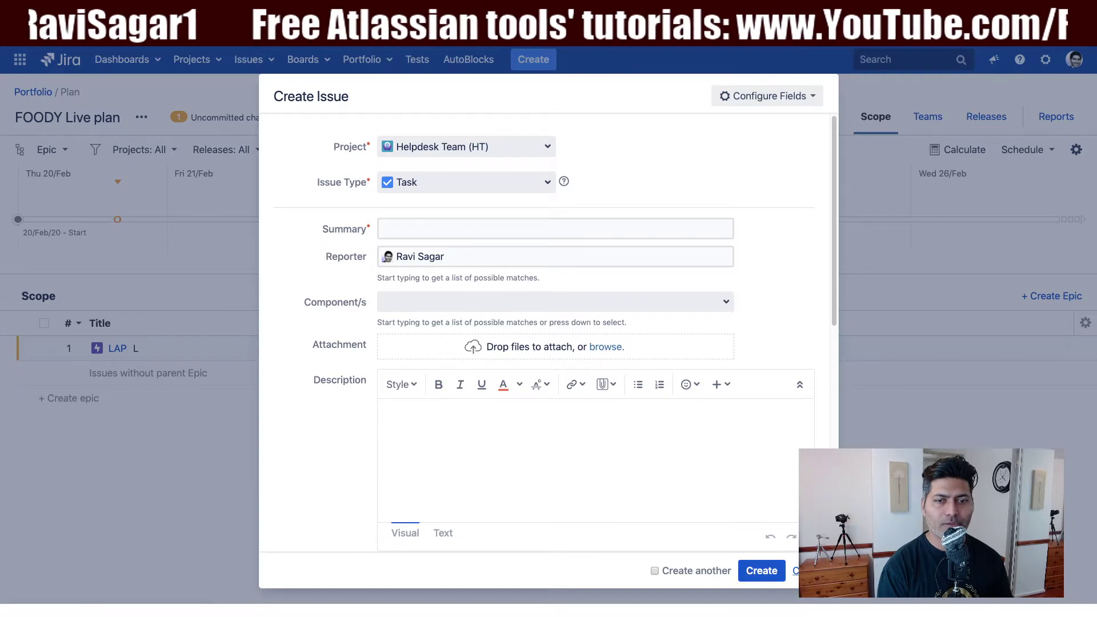
pyautogui.press('Escape')
pyautogui.click(158, 350)
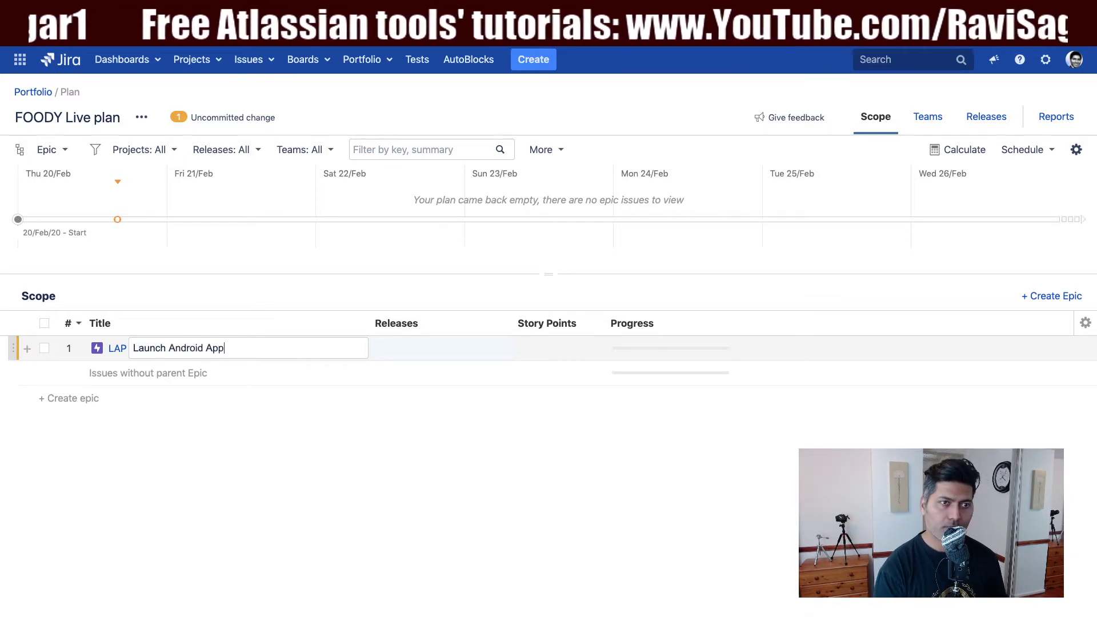
pyautogui.press('Return')
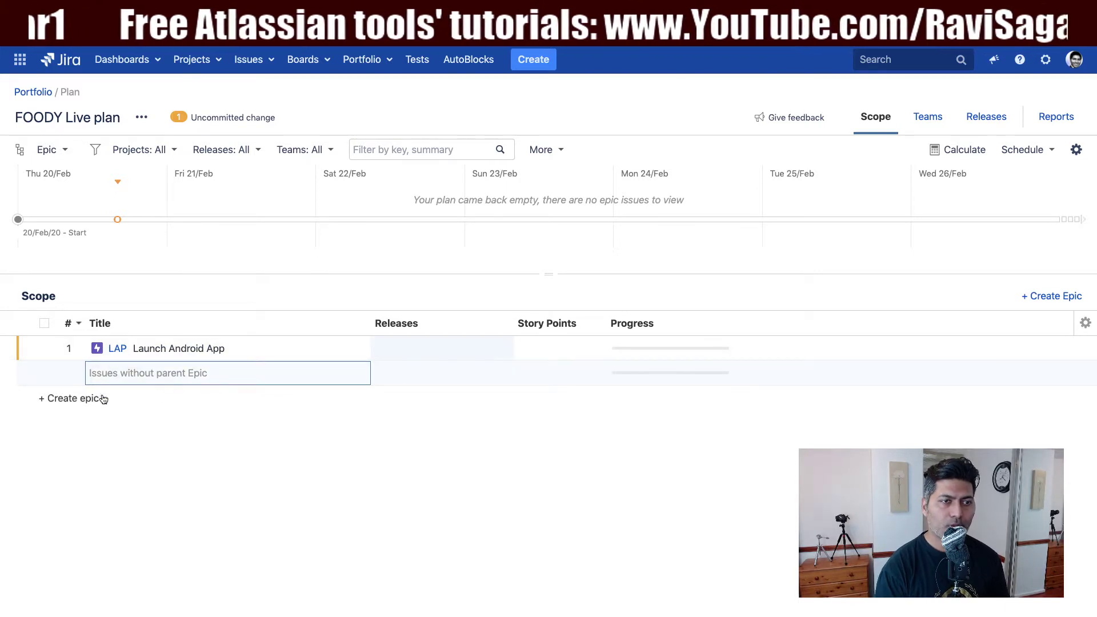
# Create an epic titled "Launch iOS App" in the LIP project and calculate the plan's schedule.
pyautogui.click(73, 399)
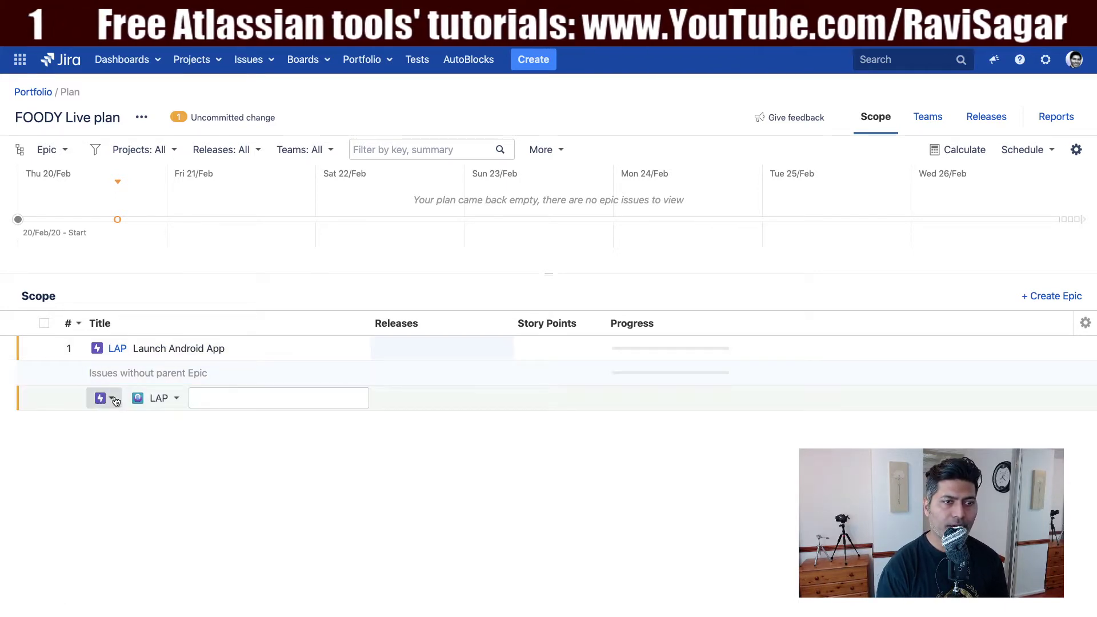
pyautogui.click(160, 403)
pyautogui.click(171, 444)
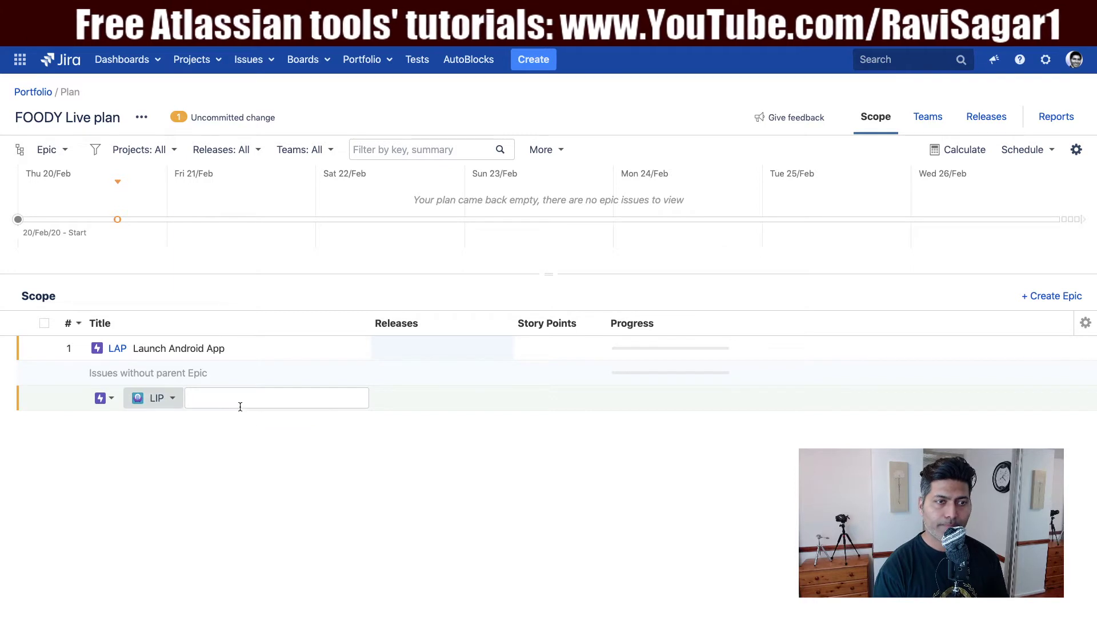
pyautogui.click(246, 397)
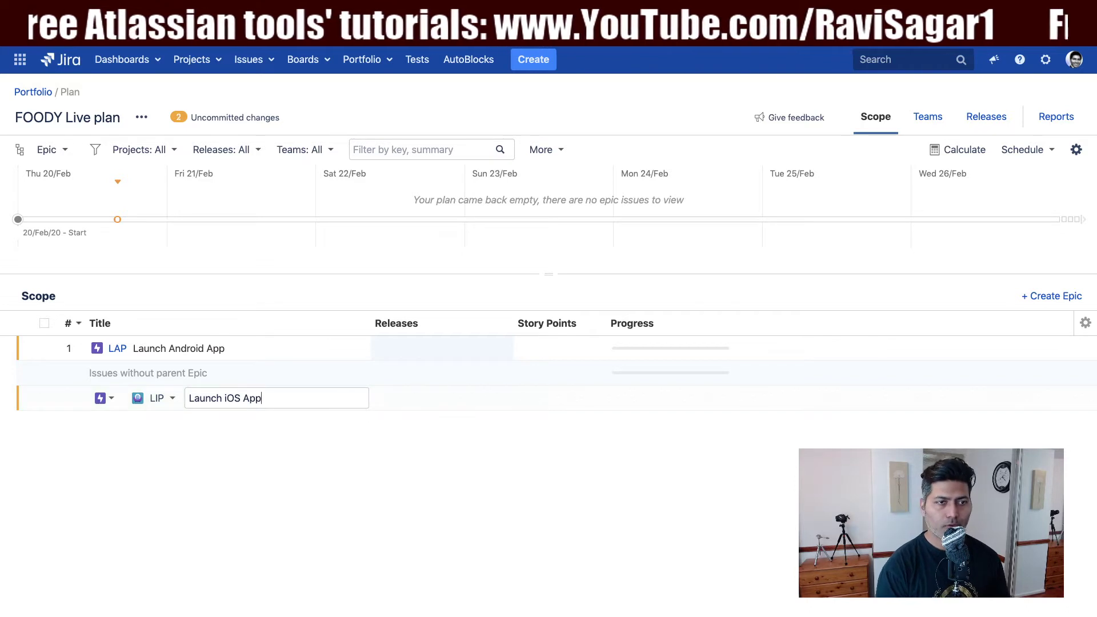
pyautogui.press('Return')
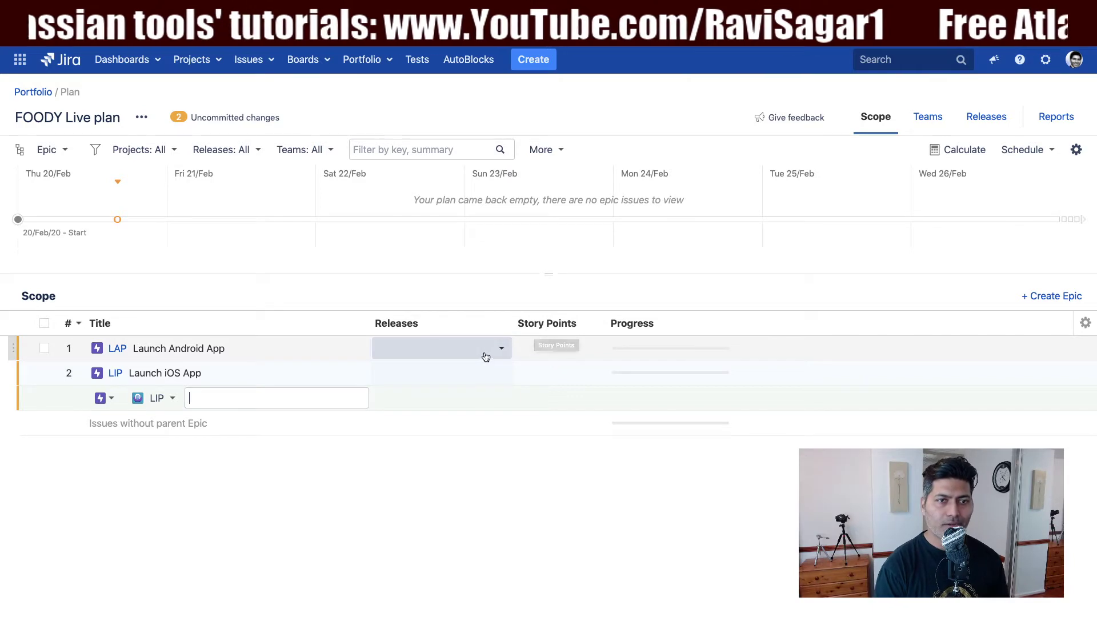
pyautogui.click(960, 151)
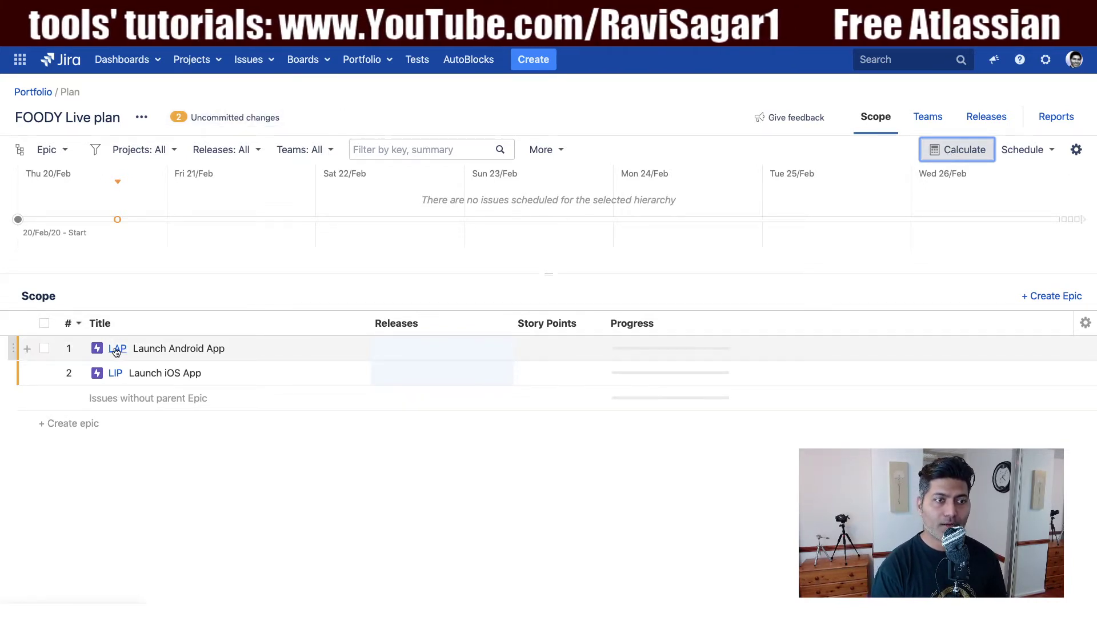
# Add LAP stories under the epics: "User Sign up Android" under Launch Android App and "User Sign up iOS" under Launch iOS App.
pyautogui.click(28, 350)
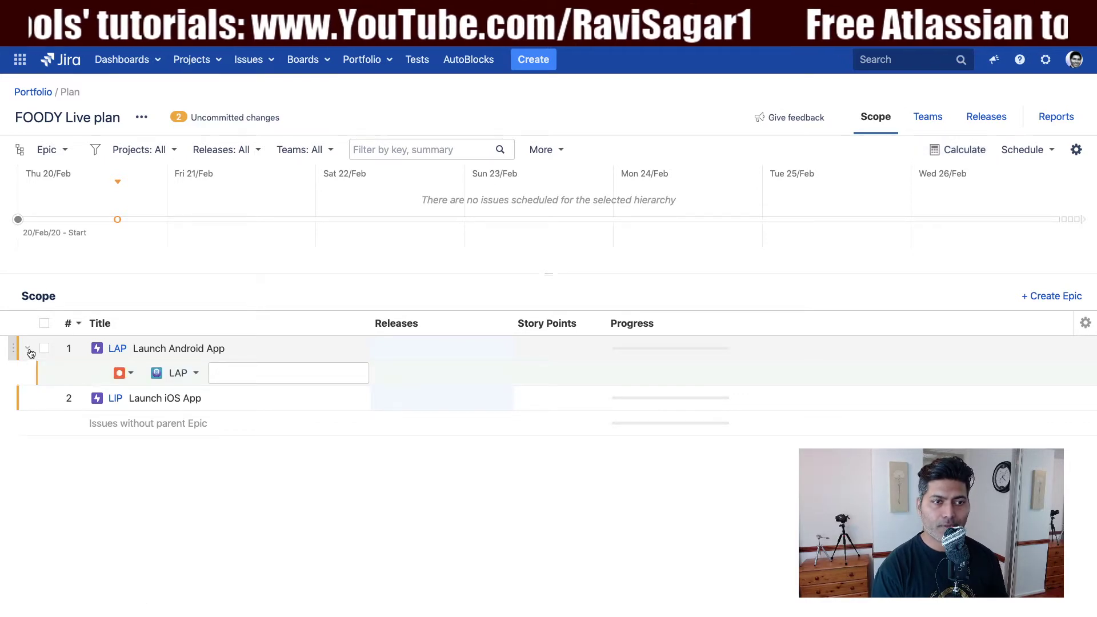
pyautogui.click(130, 376)
pyautogui.click(142, 418)
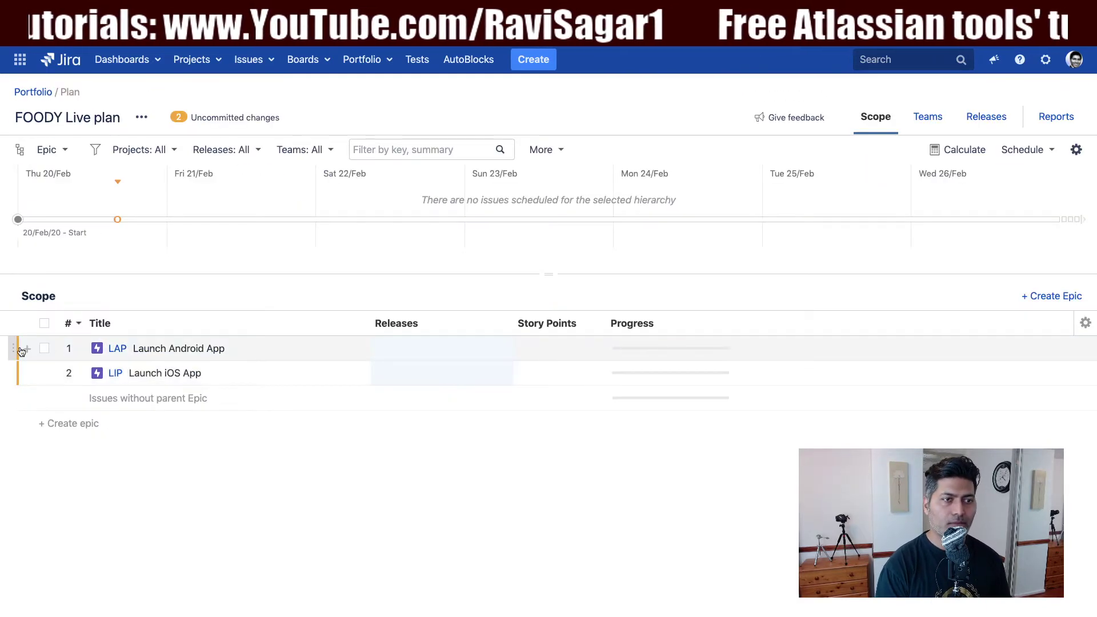
pyautogui.click(23, 349)
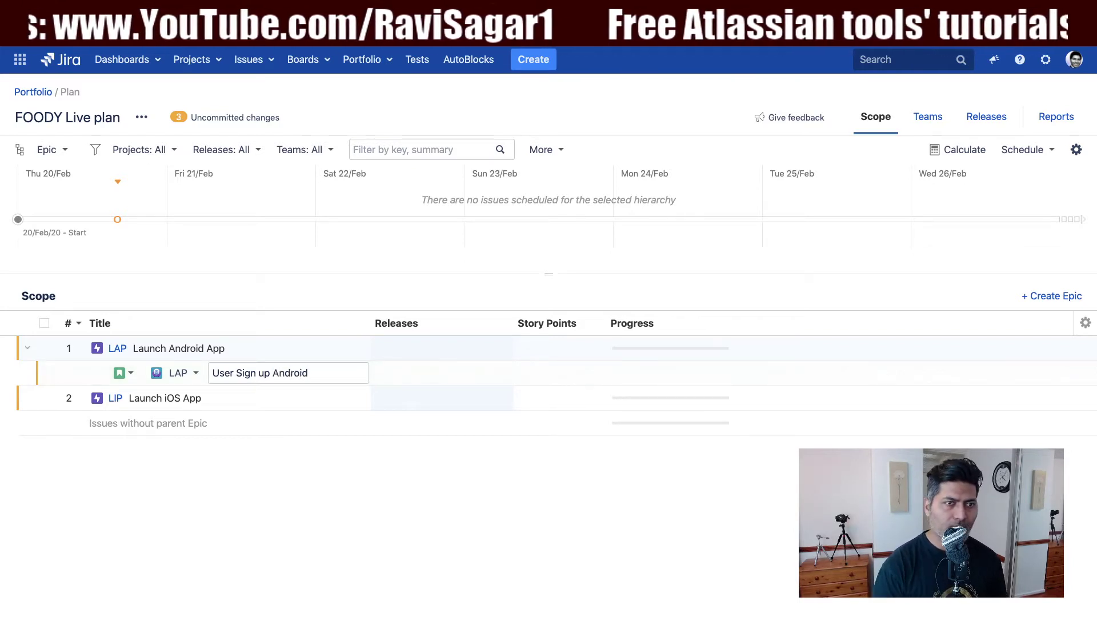
pyautogui.press('Return')
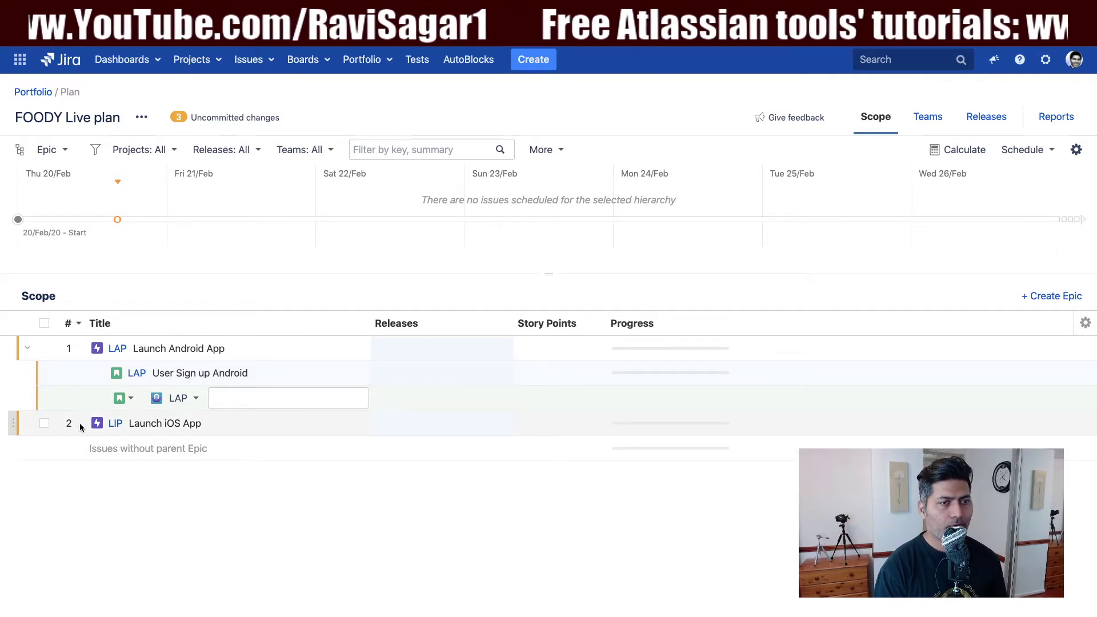
pyautogui.click(112, 482)
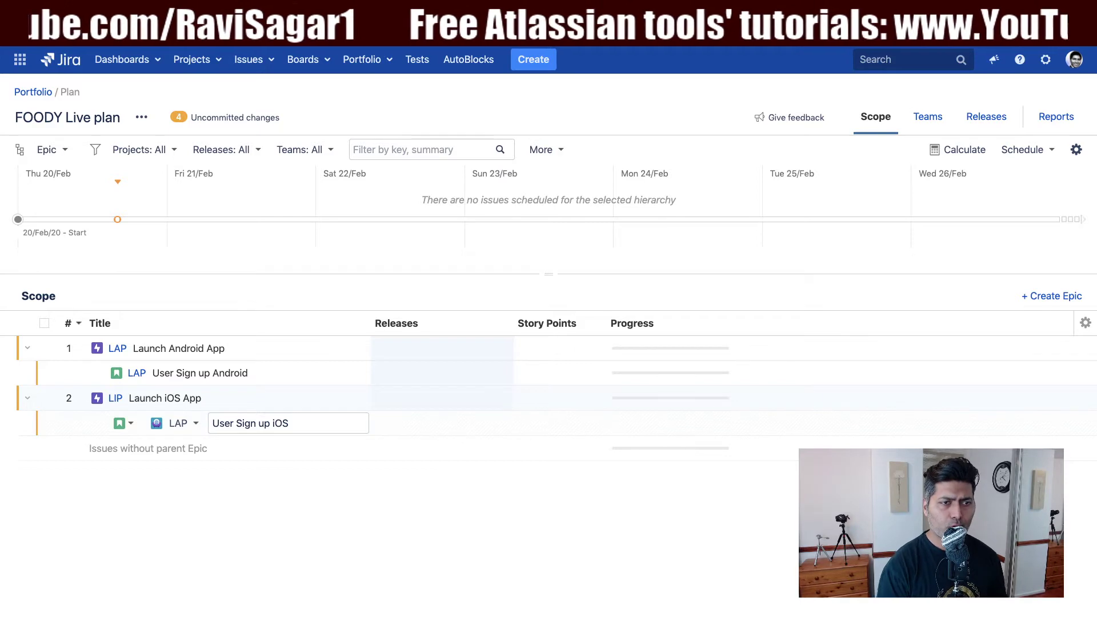
pyautogui.press('Return')
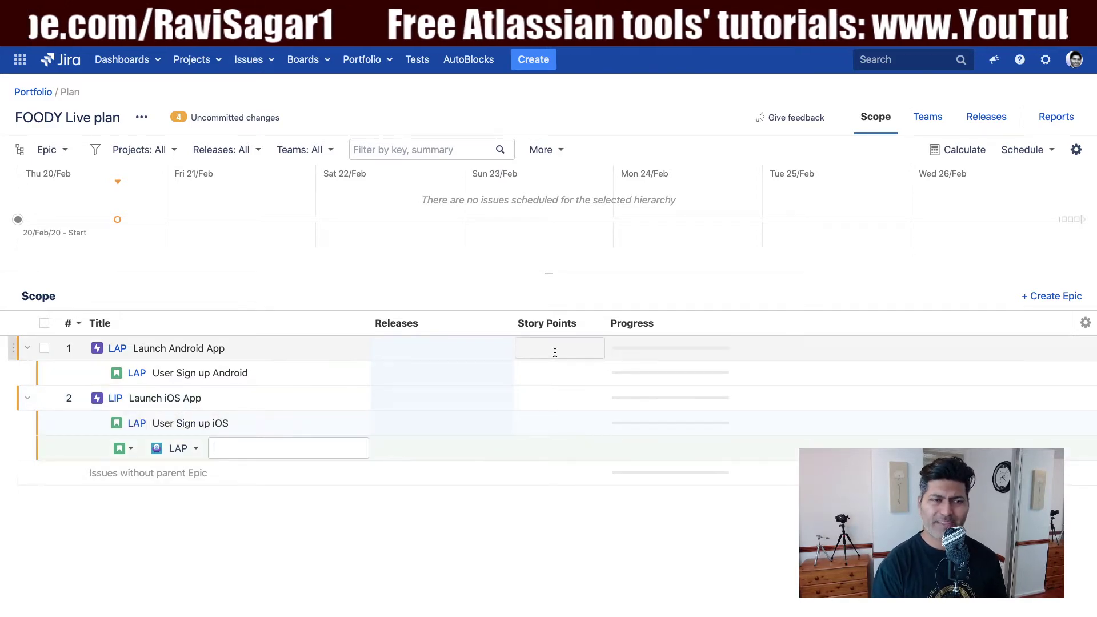
# Set the story points to 5 for User Sign up Android and 6 for User Sign up iOS.
pyautogui.click(551, 372)
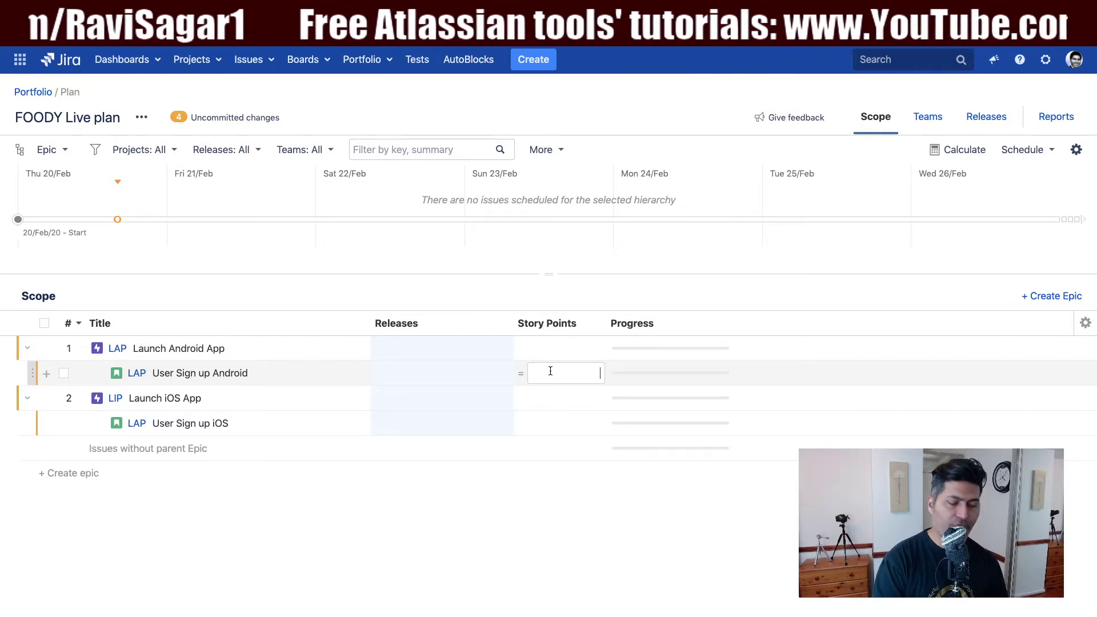
pyautogui.click(543, 425)
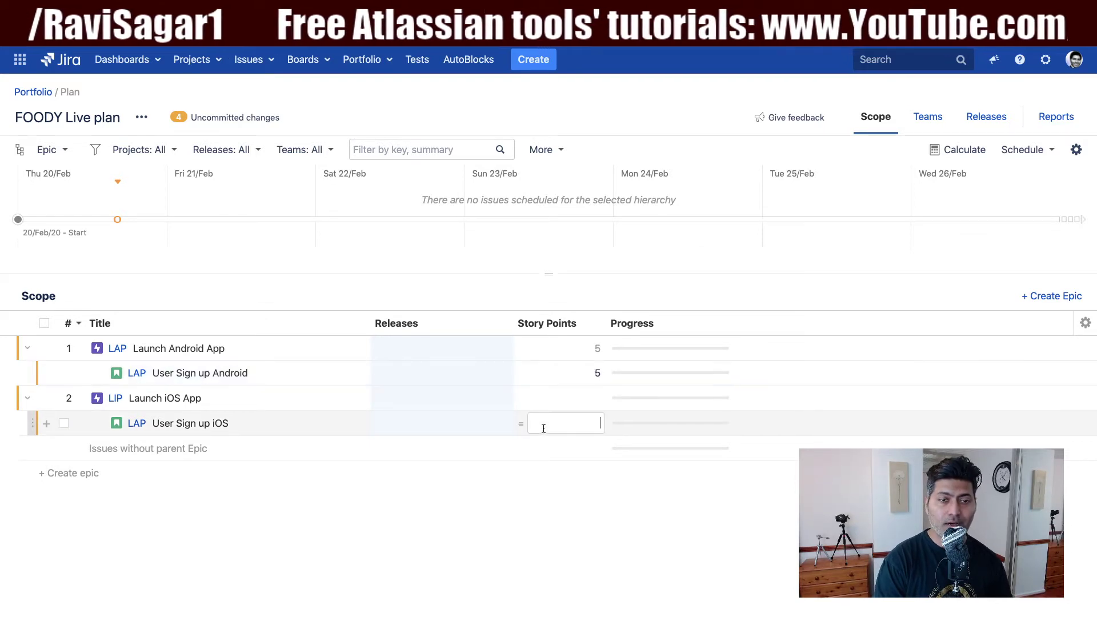
pyautogui.click(540, 517)
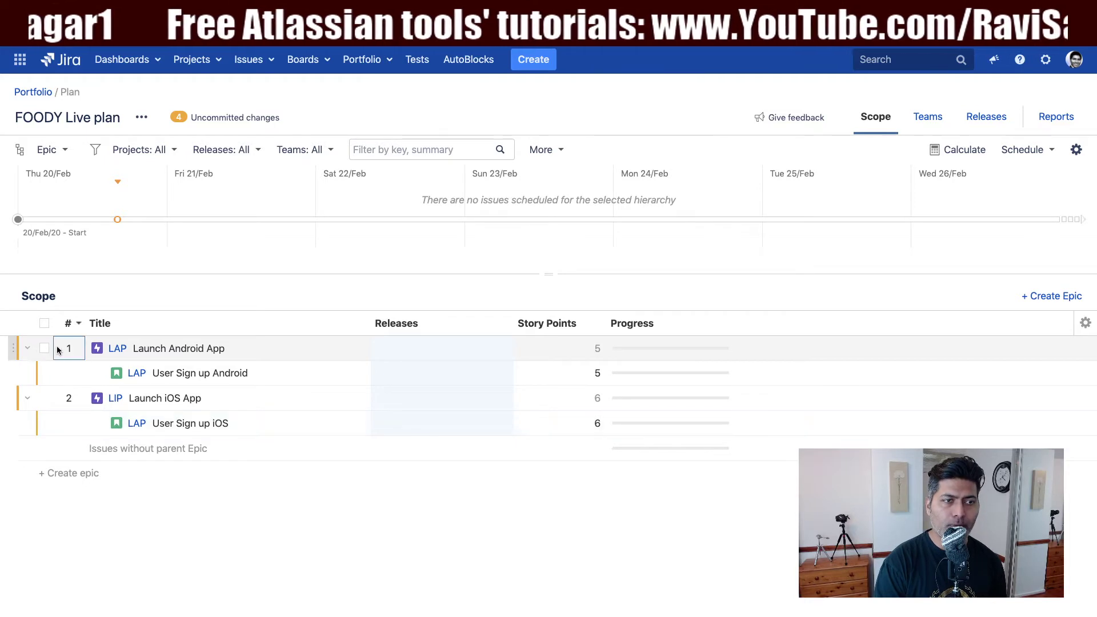
# Inspect the Launch Android App epic's details and the child issue types available under User Sign up Android.
pyautogui.click(113, 349)
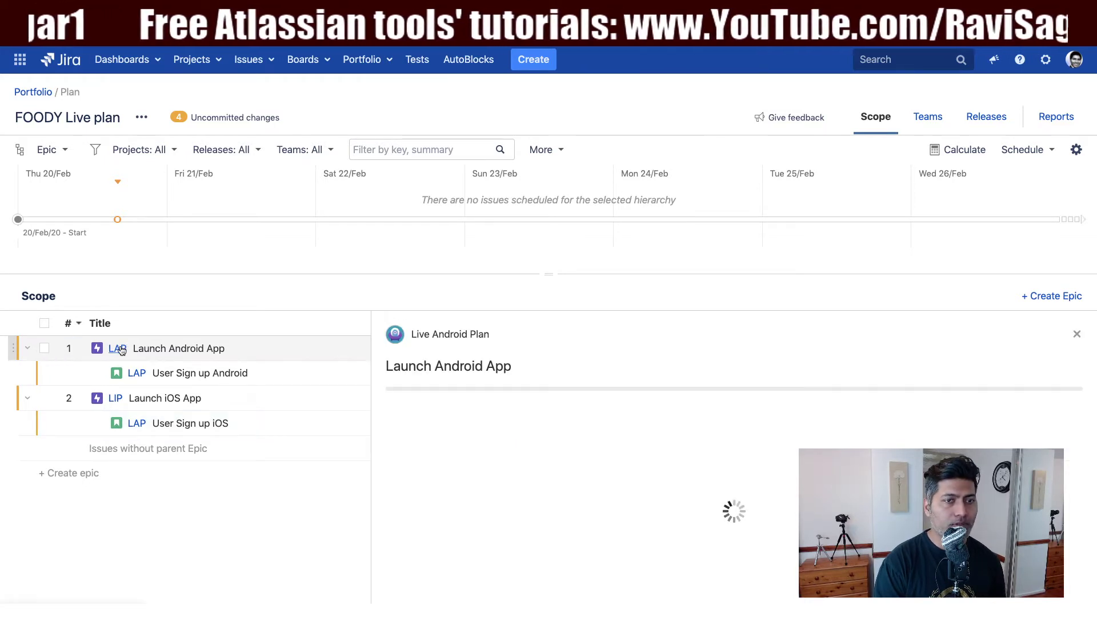
pyautogui.click(1077, 335)
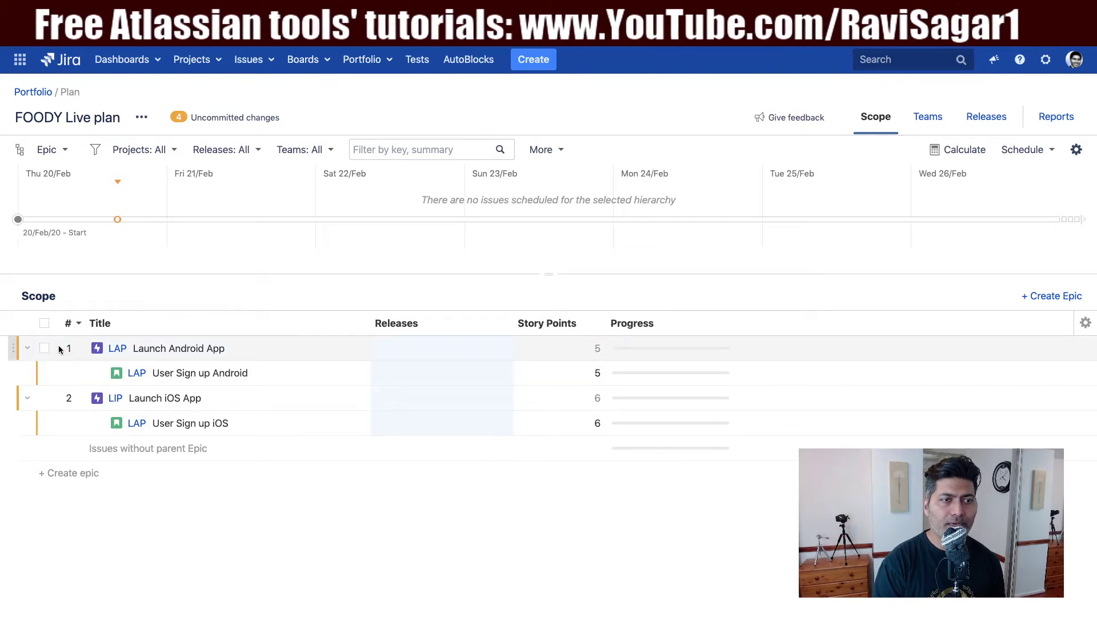
pyautogui.click(43, 375)
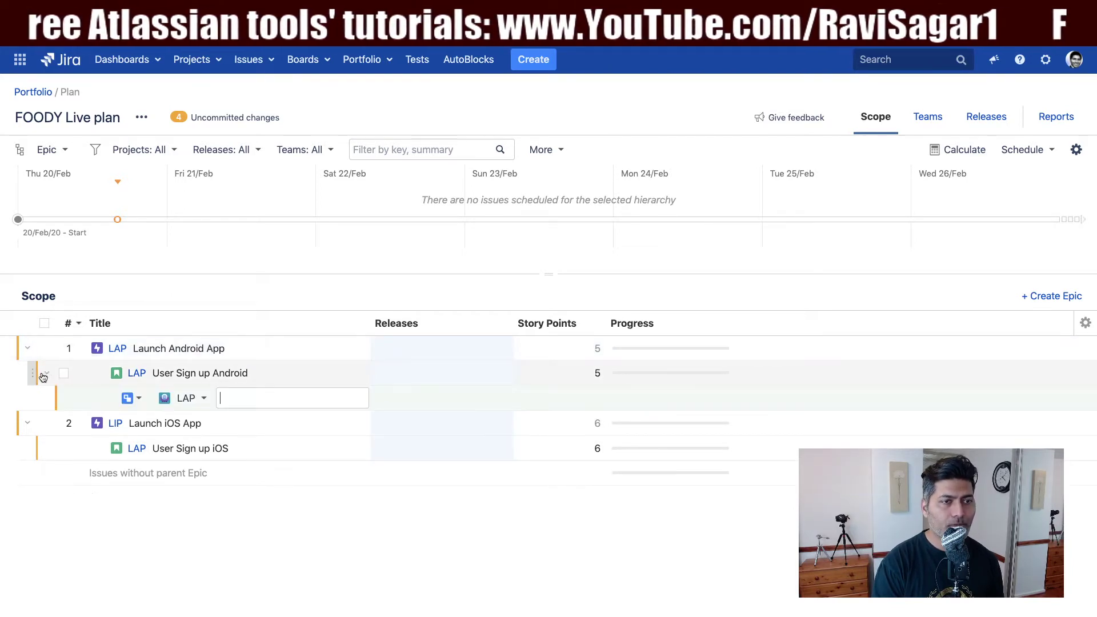
pyautogui.click(140, 400)
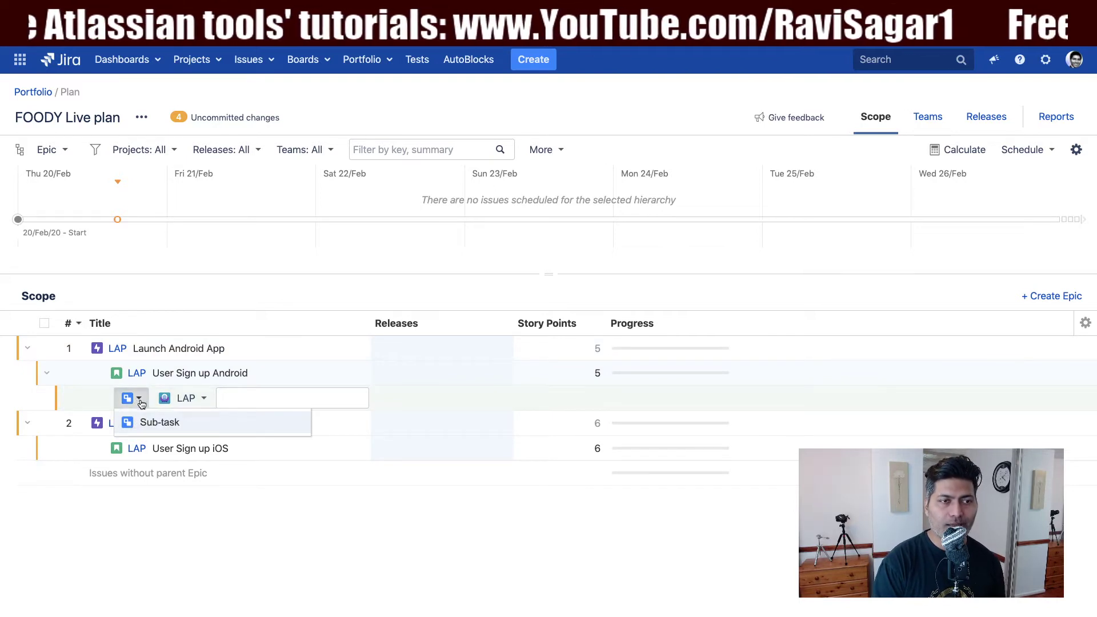
pyautogui.click(100, 507)
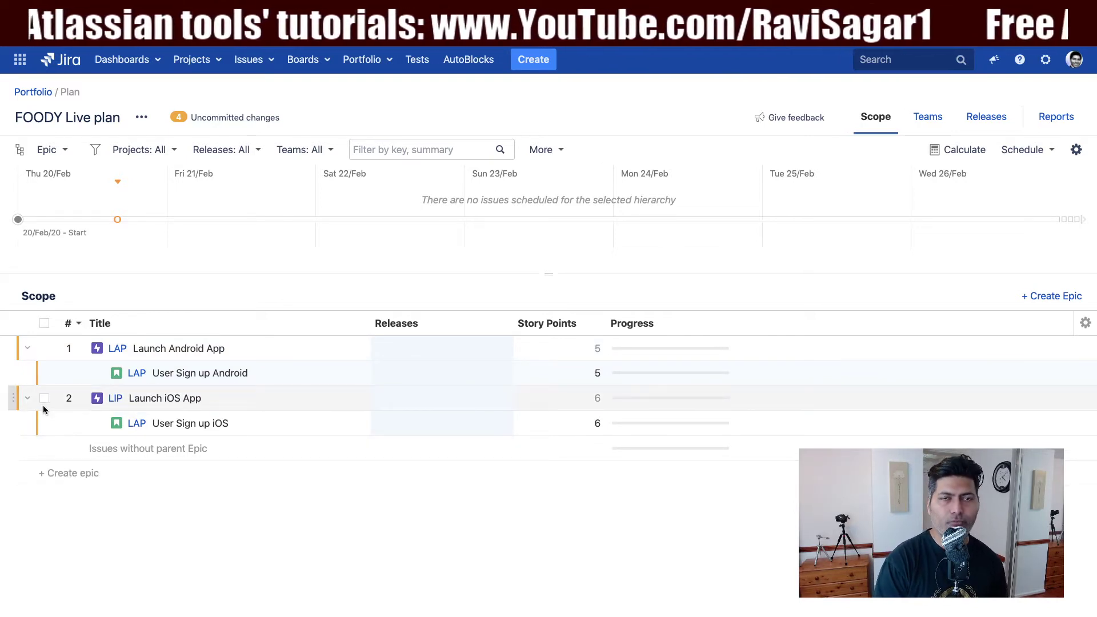
# Review the uncommitted FOODY Live plan changes and commit them to Jira.
pyautogui.click(214, 117)
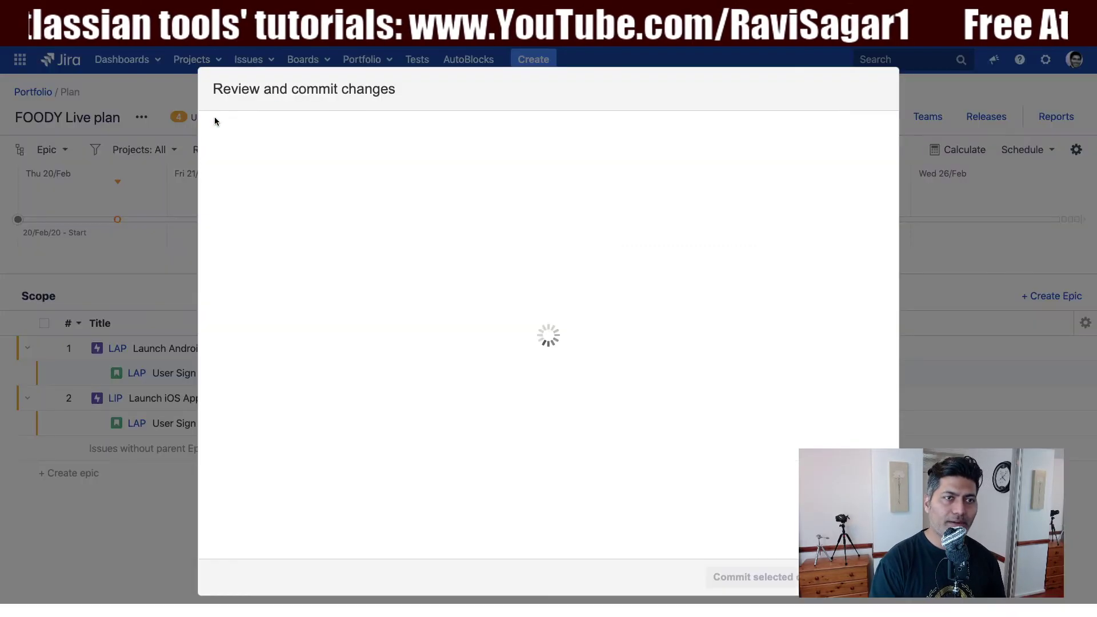
pyautogui.click(761, 576)
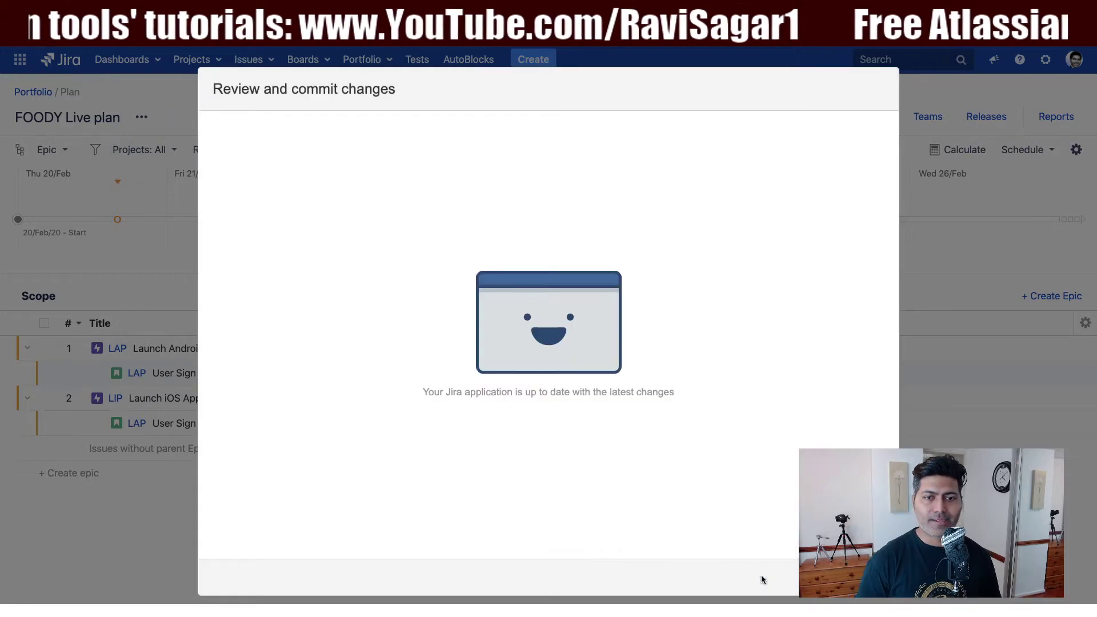
pyautogui.click(873, 578)
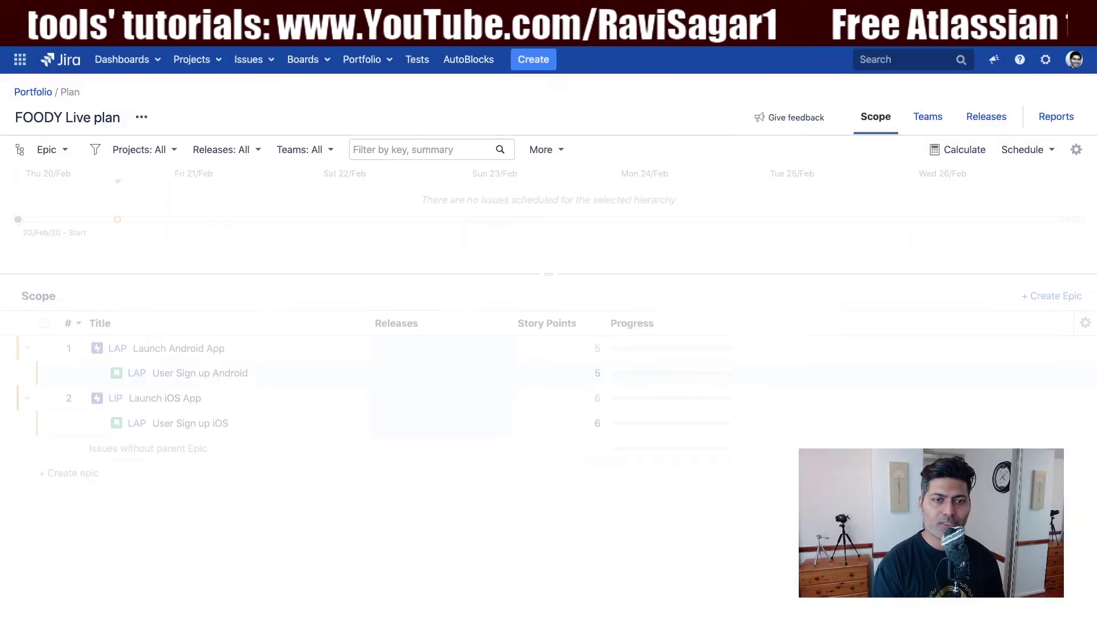
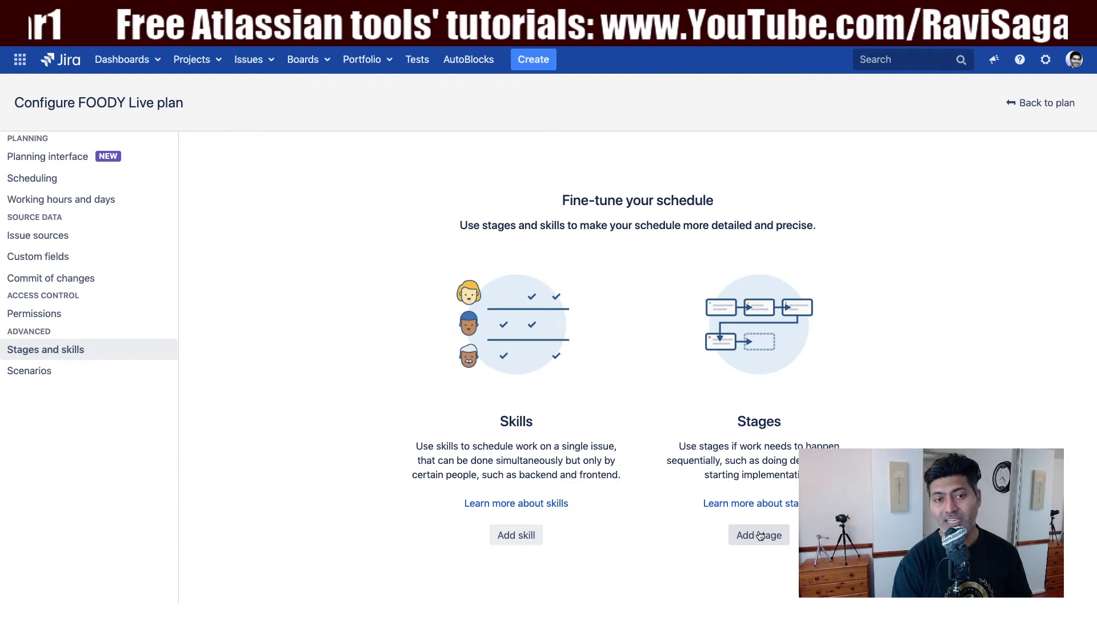
# Add a stage named "Design" to the plan's stages and skills.
pyautogui.click(760, 536)
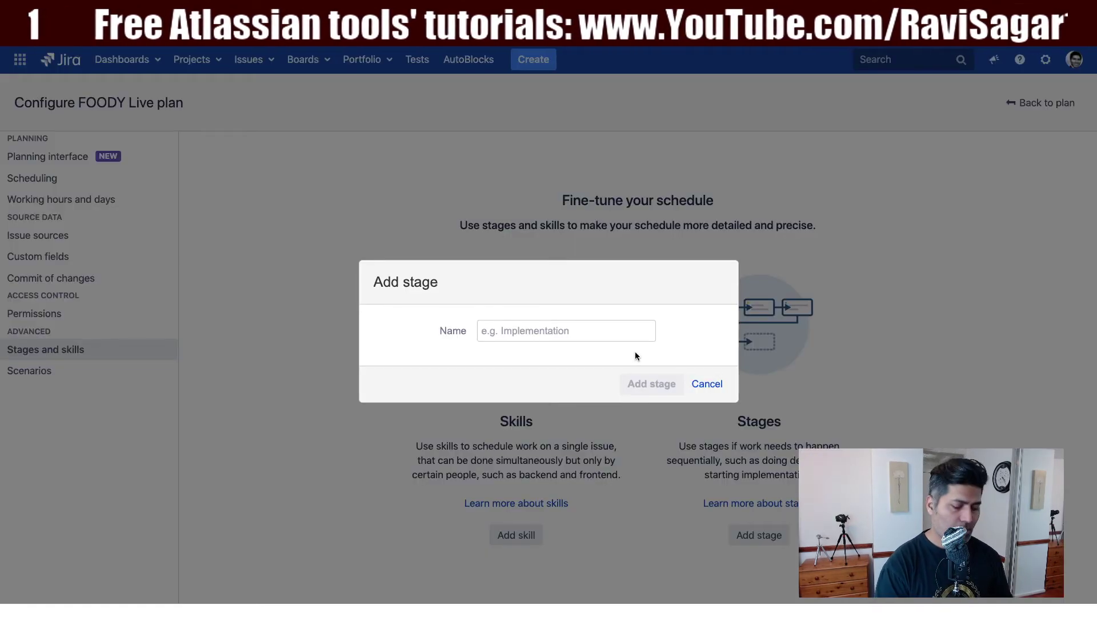
pyautogui.write('Des')
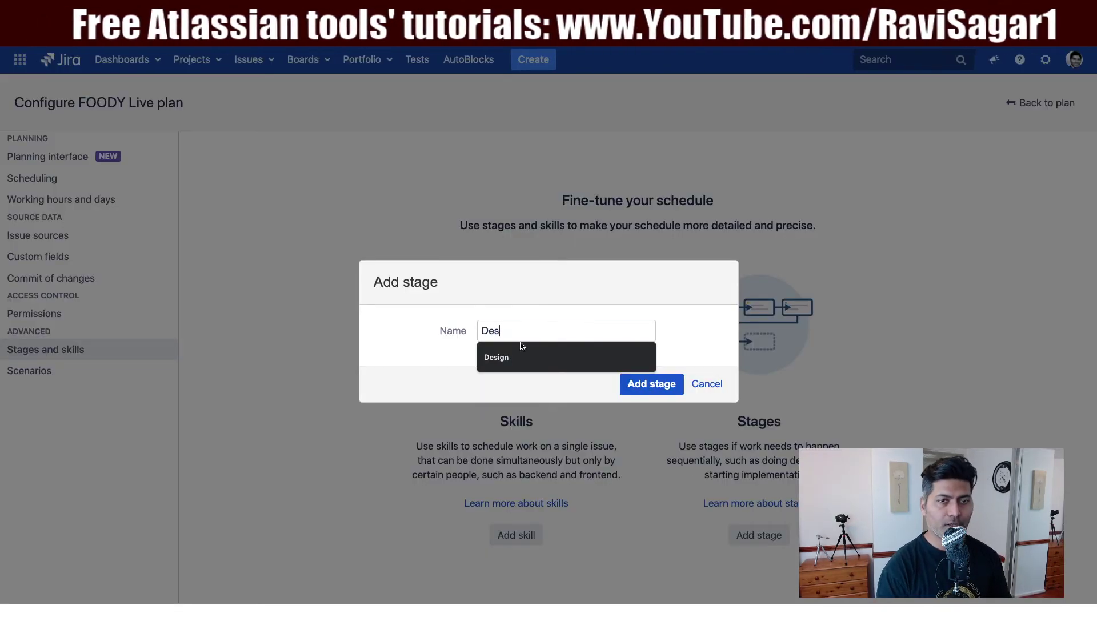
pyautogui.write('ign')
pyautogui.click(521, 357)
pyautogui.click(622, 385)
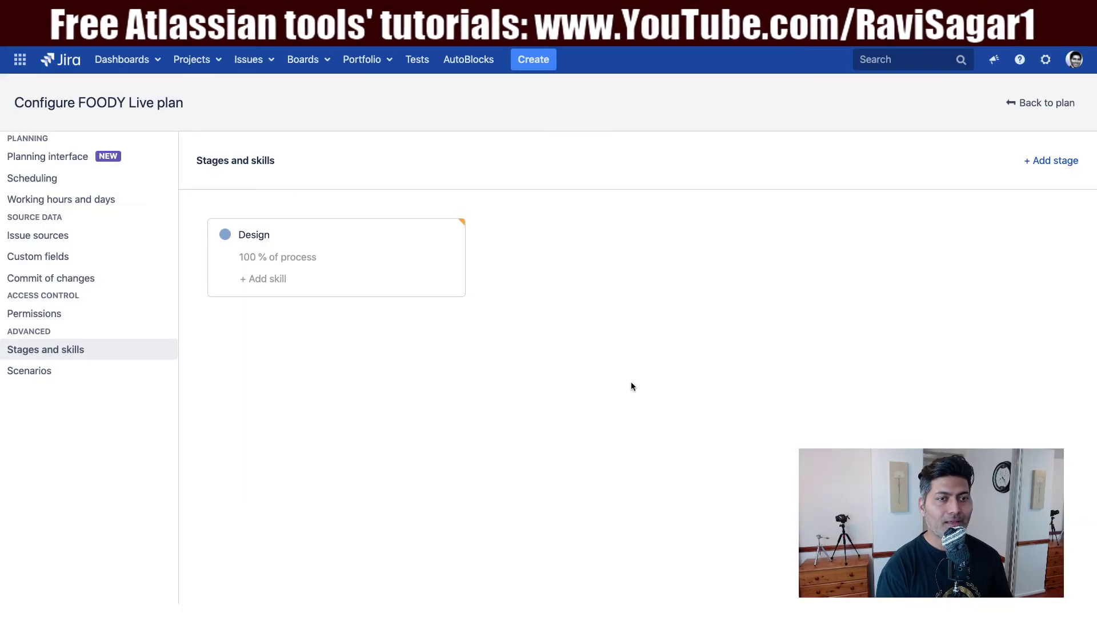
# Add a second stage named "Code and Test" to the plan.
pyautogui.click(1049, 163)
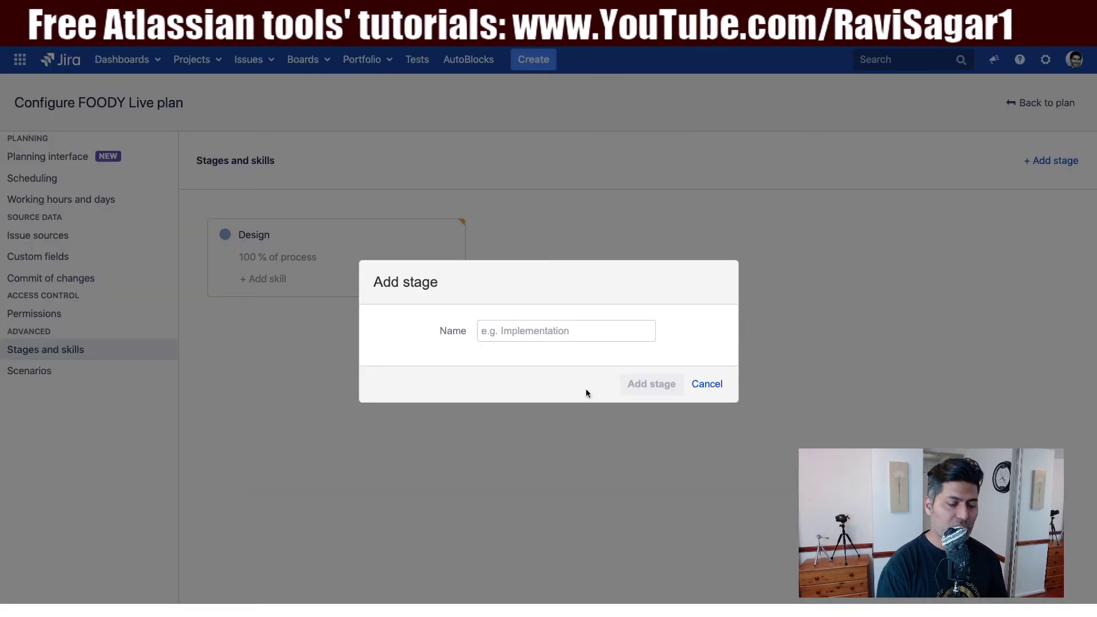
pyautogui.write('Code')
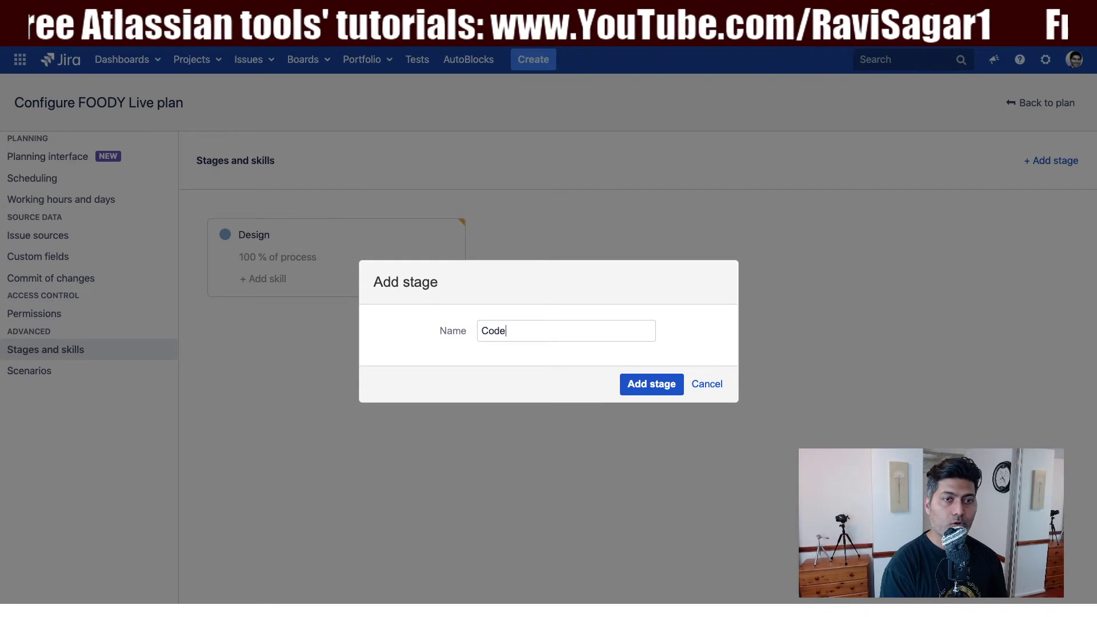
pyautogui.press('BackSpace')
pyautogui.write('eing')
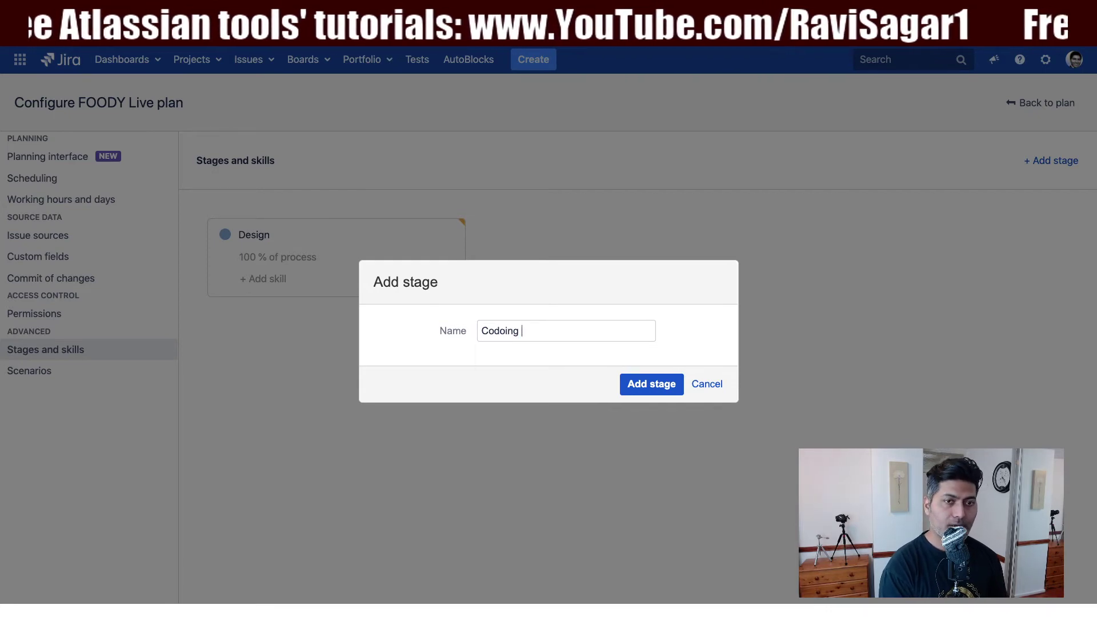
pyautogui.press('BackSpace')
pyautogui.press('BackSpace')
pyautogui.press('BackSpace')
pyautogui.press('BackSpace')
pyautogui.press('BackSpace')
pyautogui.write('i')
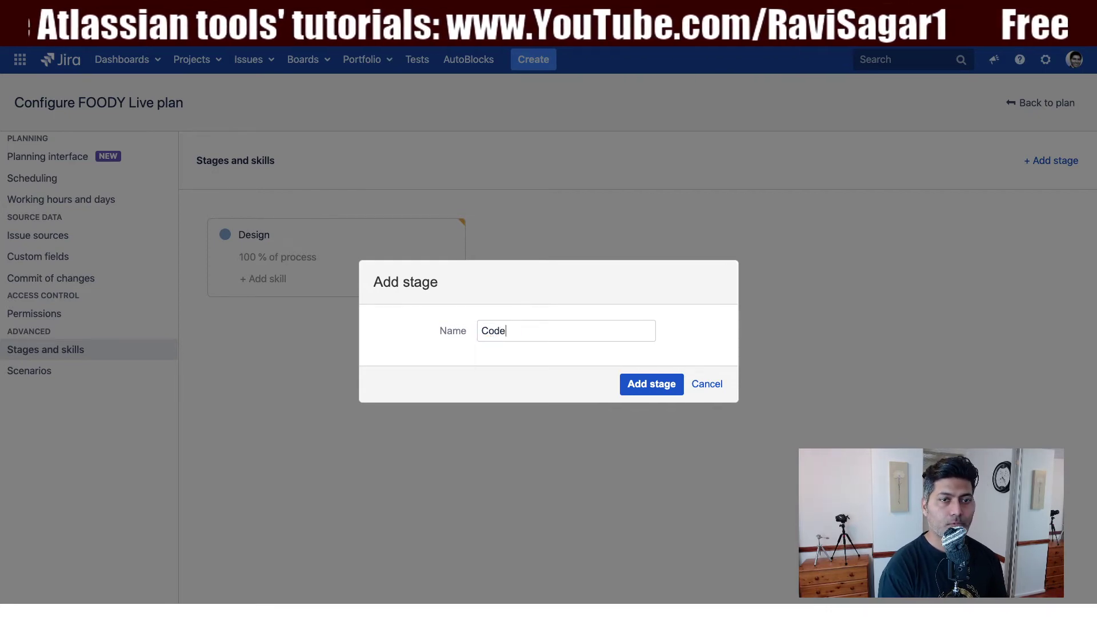
pyautogui.write(' and Test')
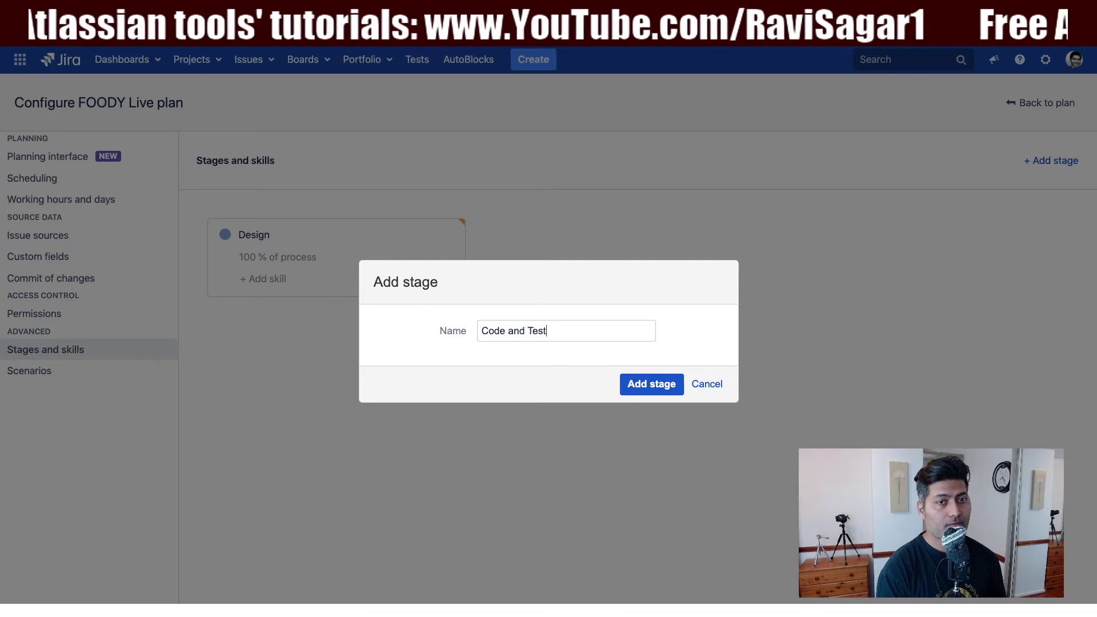
pyautogui.click(641, 385)
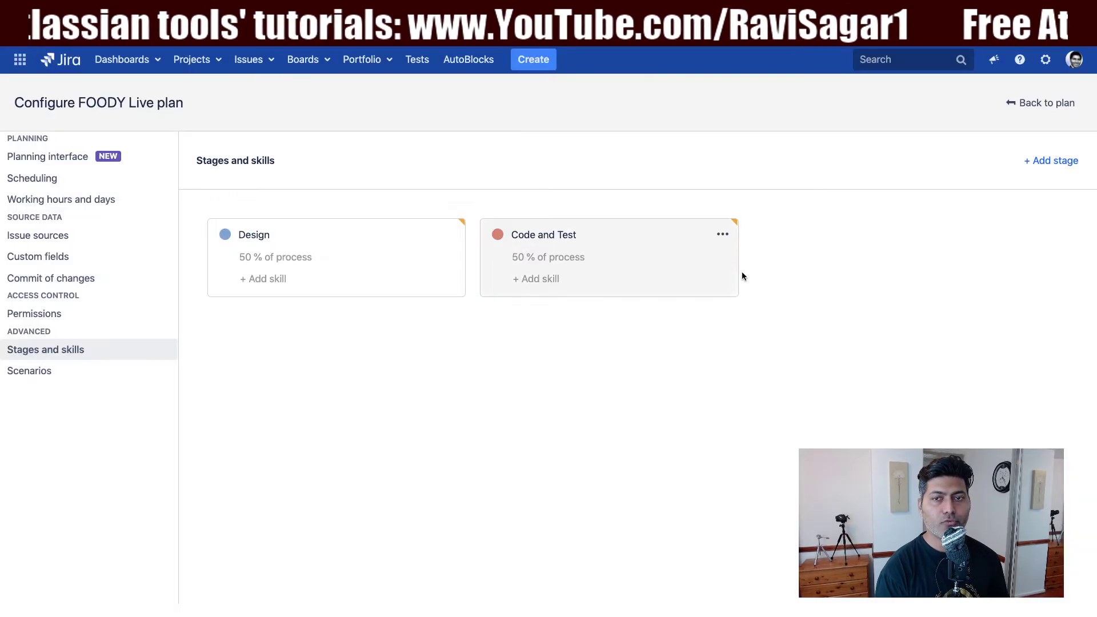
# Add a third stage named "Deployment" to the plan.
pyautogui.click(1055, 162)
pyautogui.write('Depl')
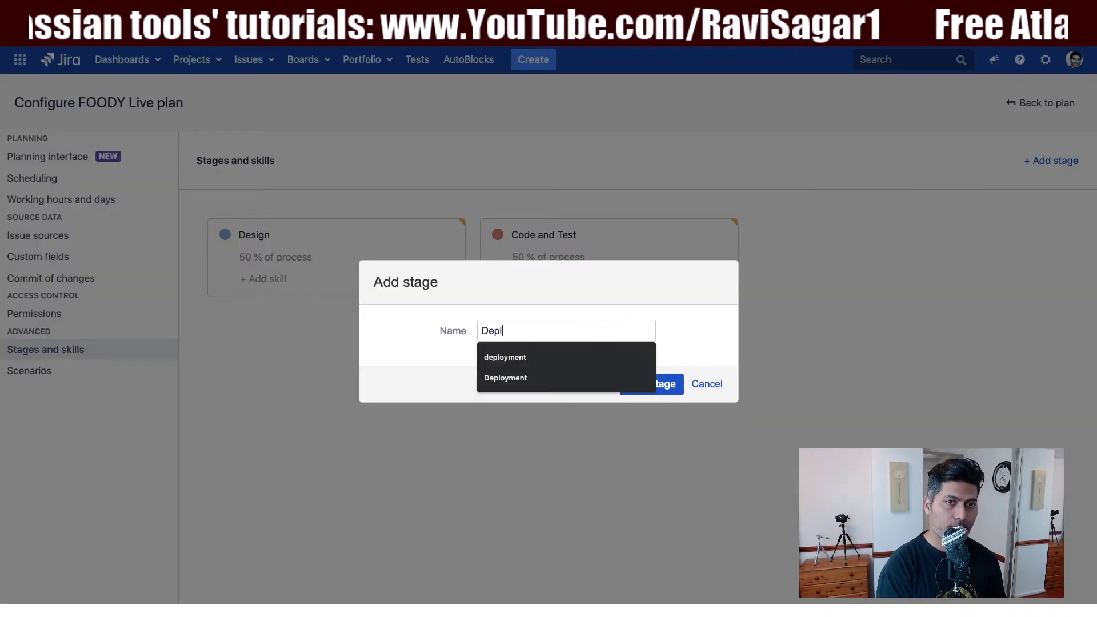
pyautogui.press('Down')
pyautogui.press('Down')
pyautogui.press('Return')
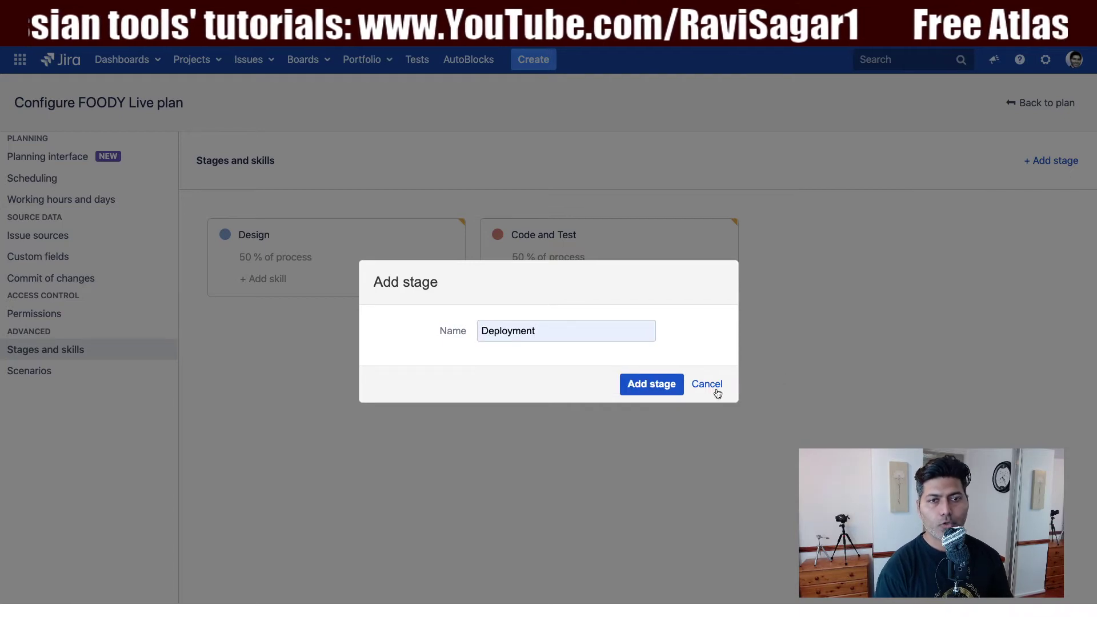
pyautogui.click(659, 386)
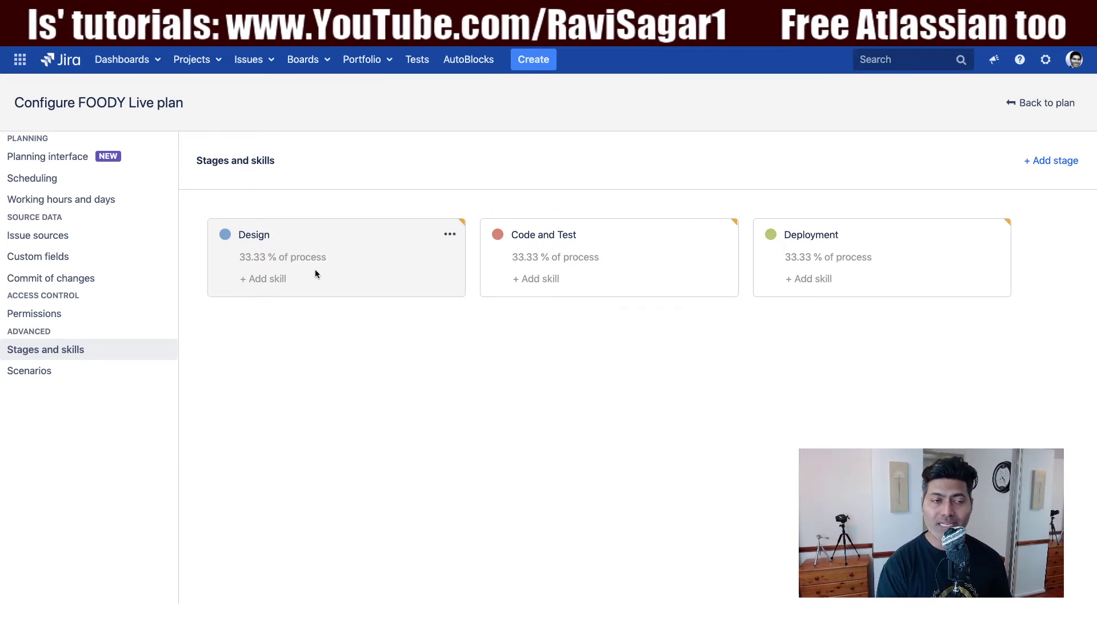
# Create the skills "CSS", "HTML" and "Javascript" in the Design stage.
pyautogui.click(250, 281)
pyautogui.write('CSS')
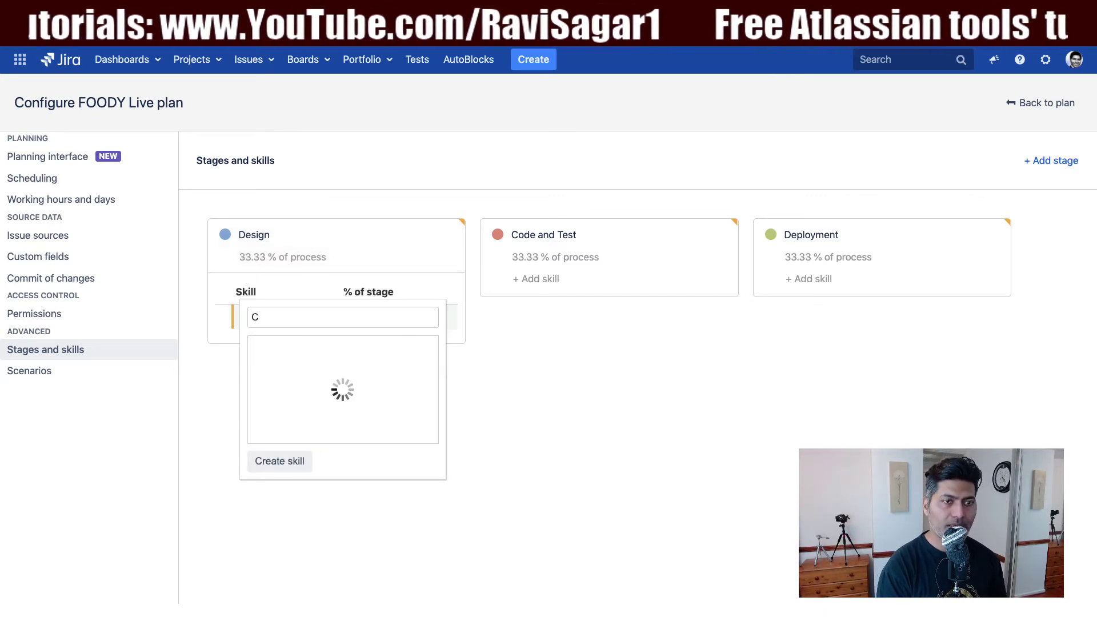
pyautogui.click(286, 461)
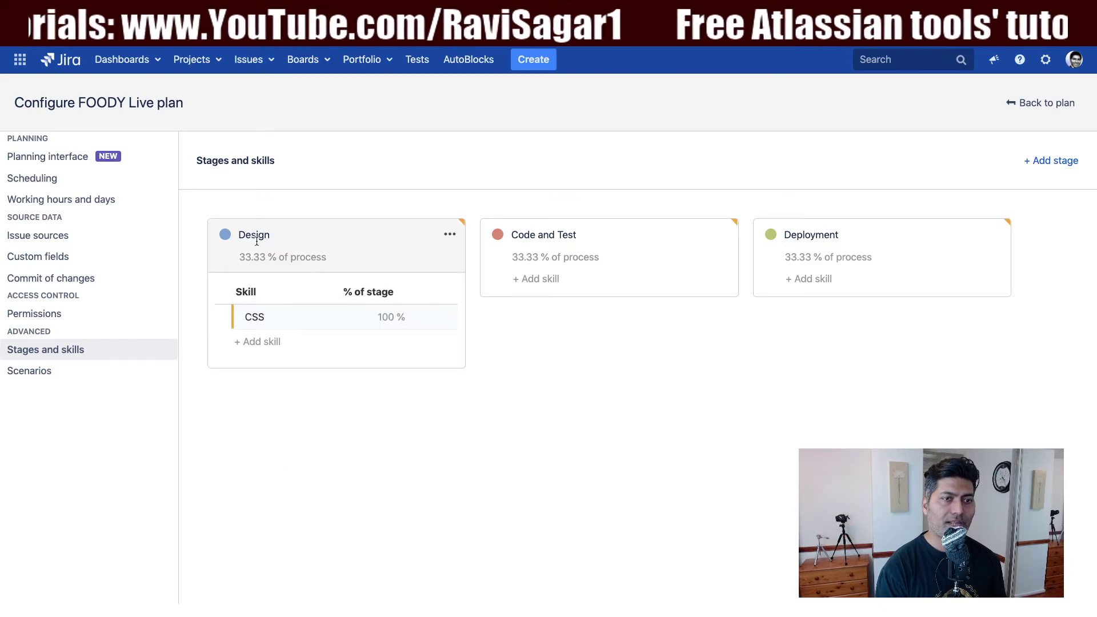
pyautogui.click(269, 342)
pyautogui.write('HTML')
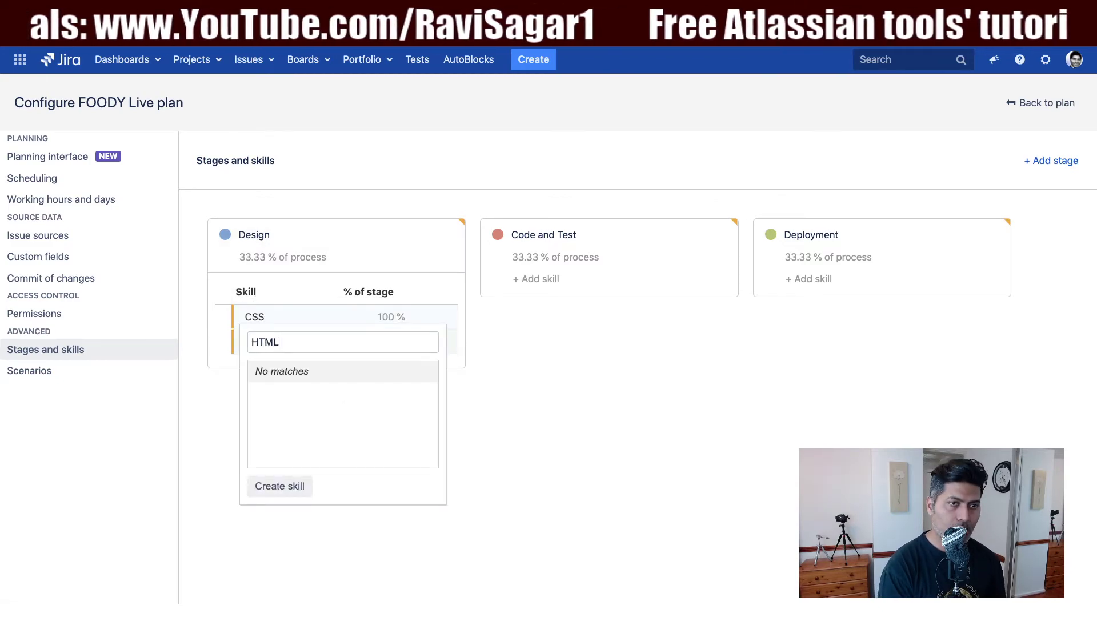
pyautogui.click(280, 486)
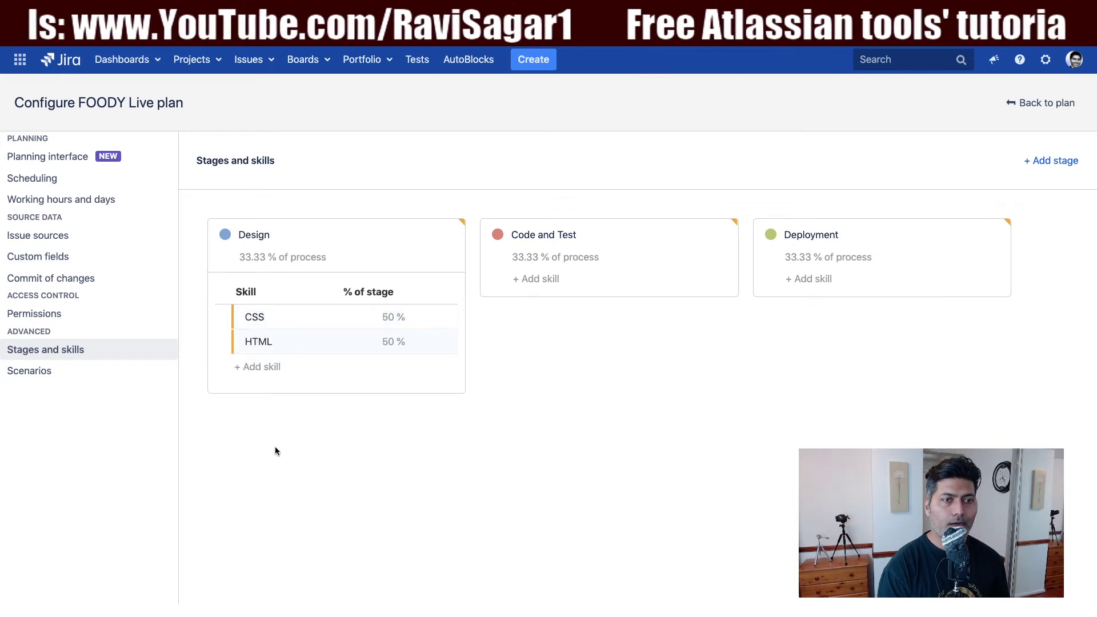
pyautogui.click(272, 366)
pyautogui.write('J')
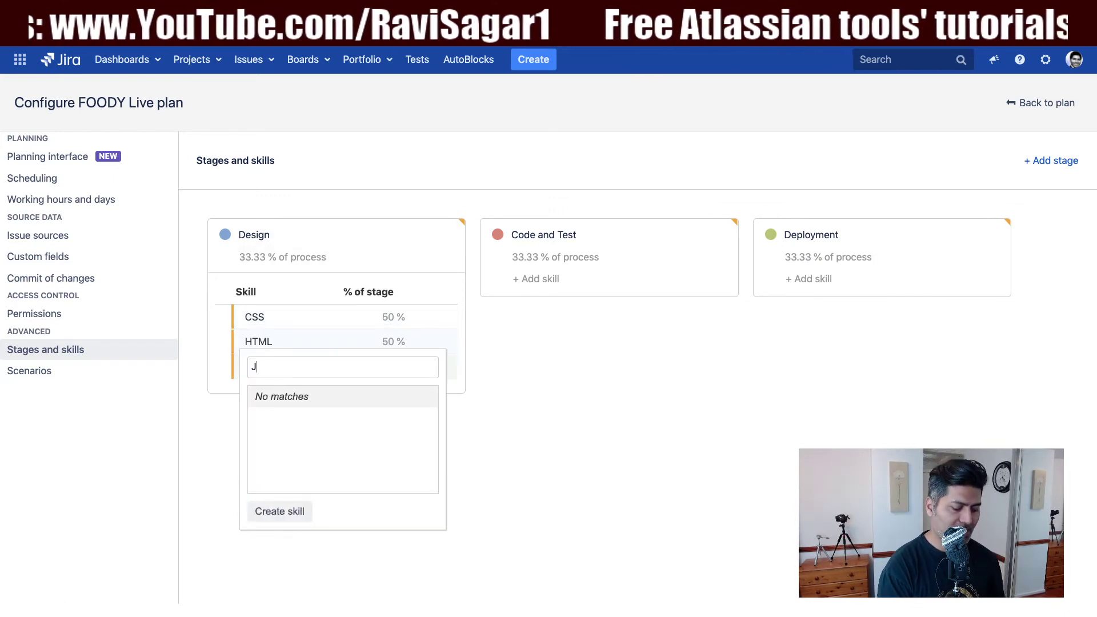
pyautogui.write('avascript')
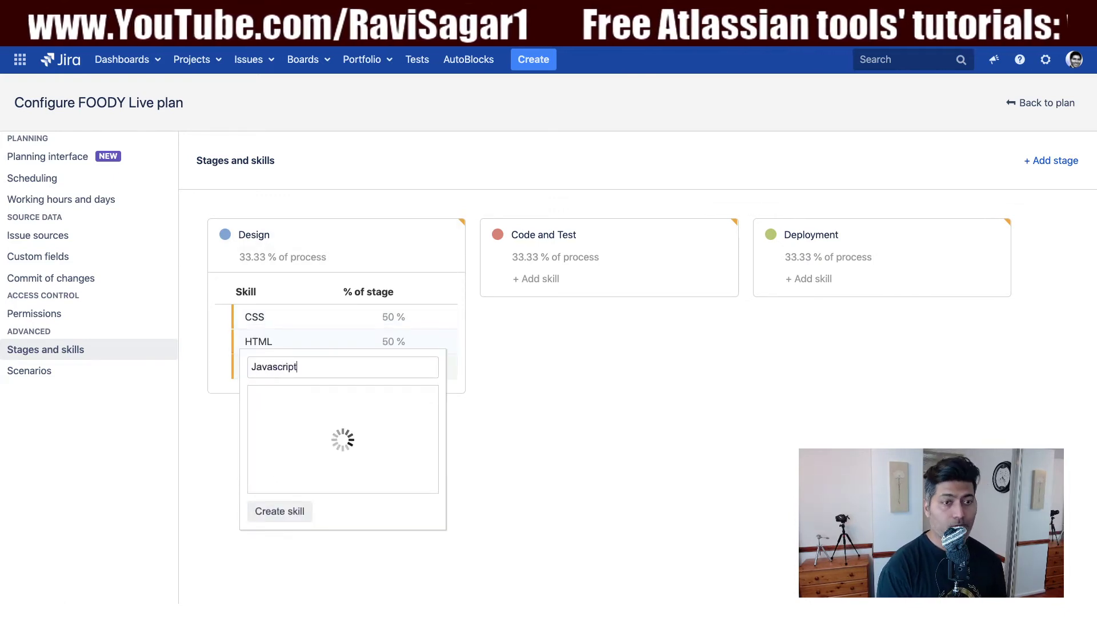
pyautogui.click(279, 512)
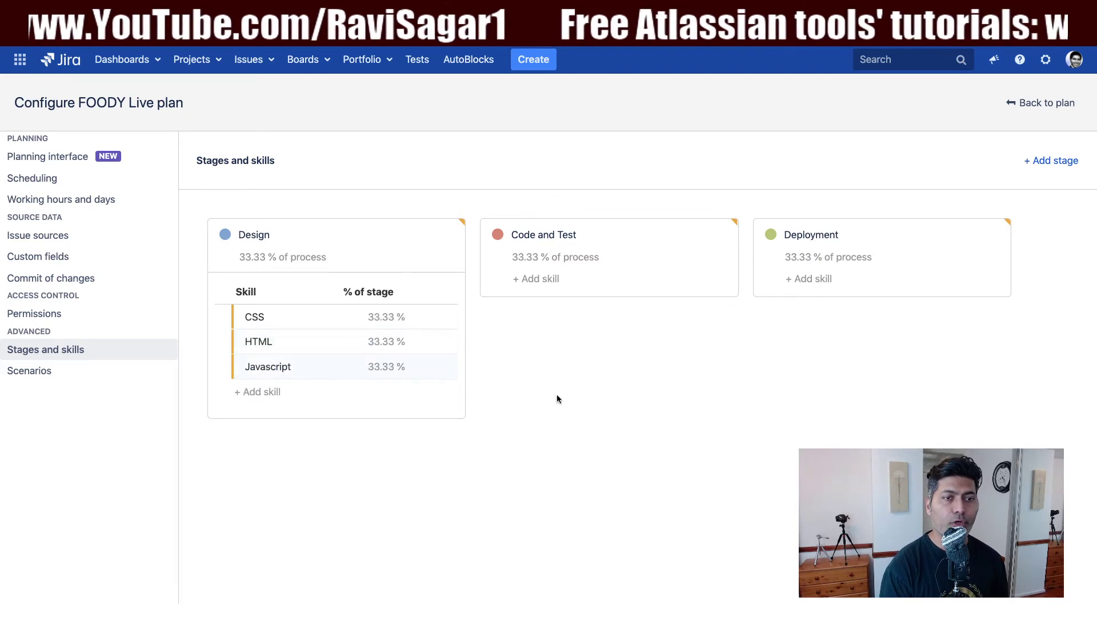
# Create a skill named "Android" in the Code and Test stage.
pyautogui.click(539, 279)
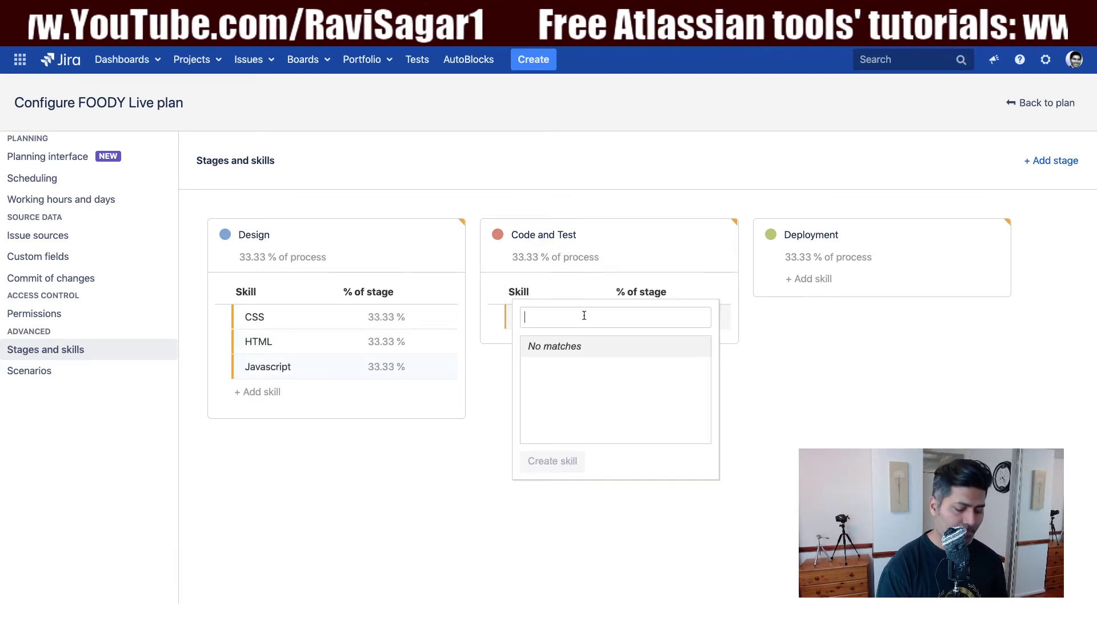
pyautogui.write('Adn')
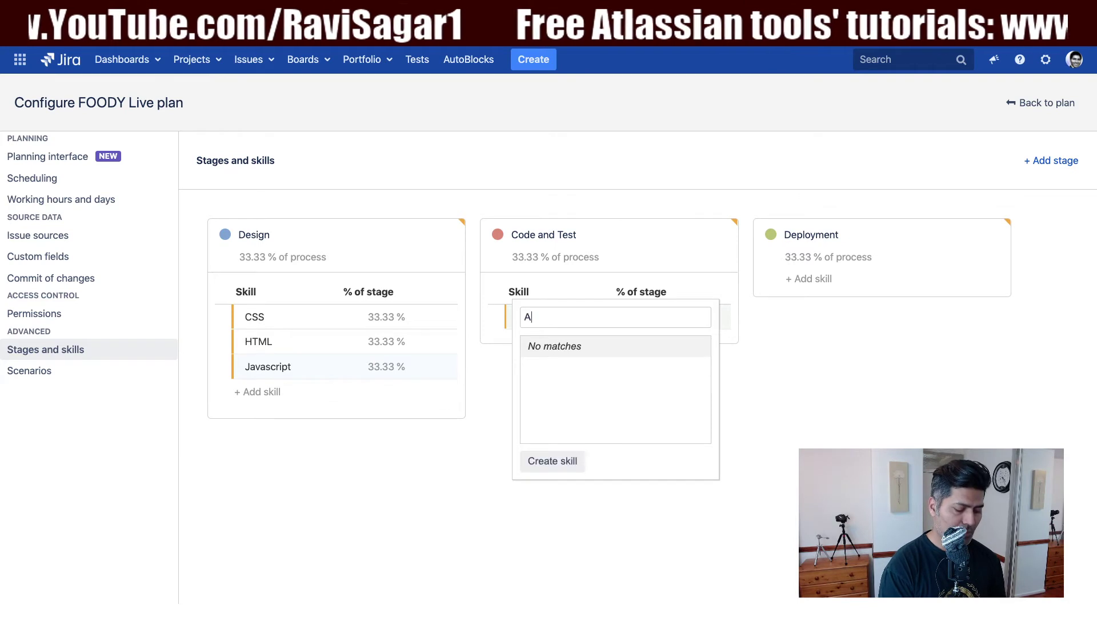
pyautogui.press('BackSpace')
pyautogui.press('BackSpace')
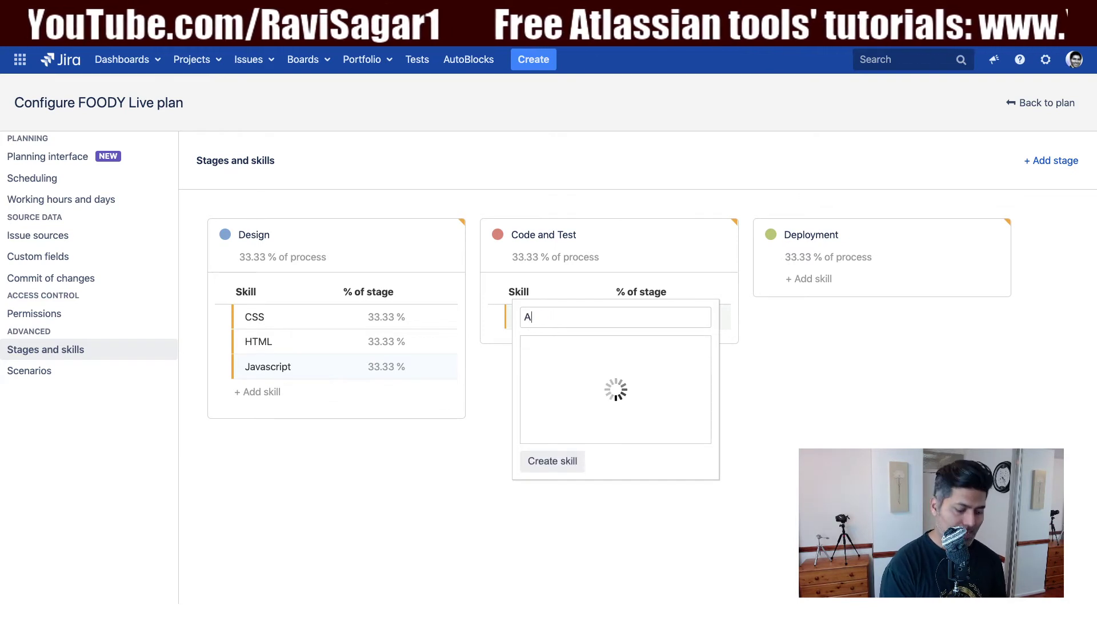
pyautogui.write('ndroid')
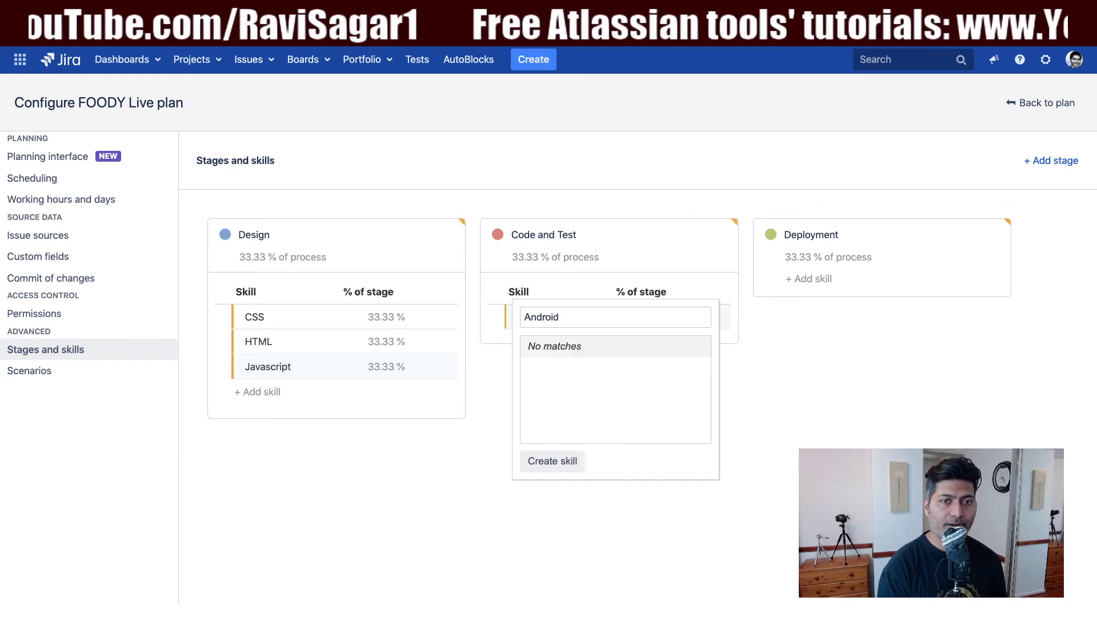
pyautogui.click(543, 464)
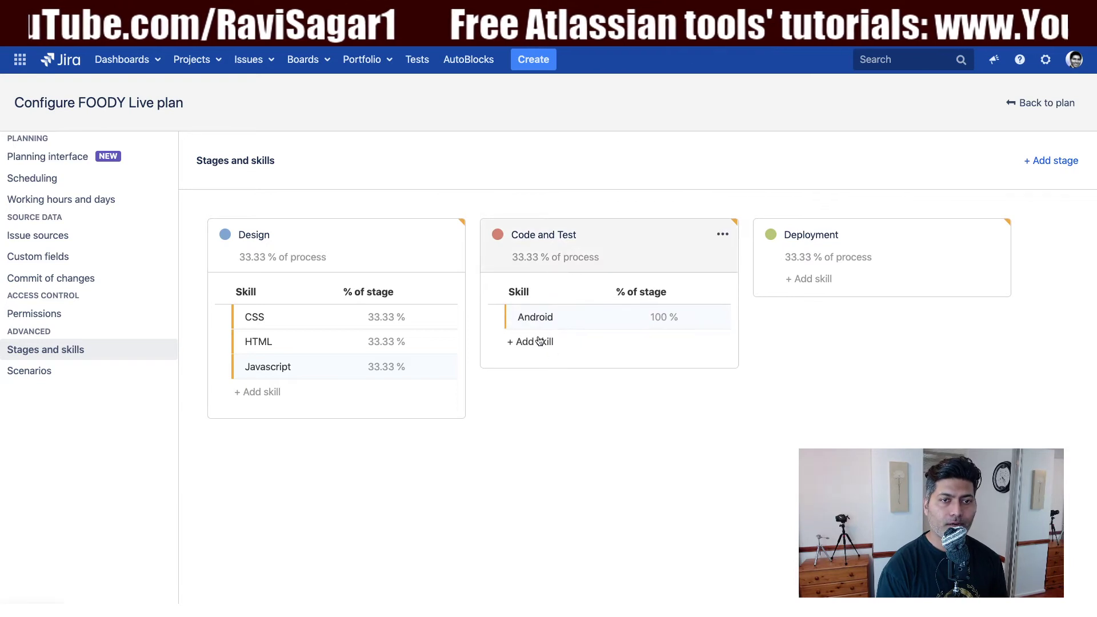
# Rename the Android skill to "Java" and create a "Swift" skill in the Code and Test stage.
pyautogui.click(540, 342)
pyautogui.click(545, 315)
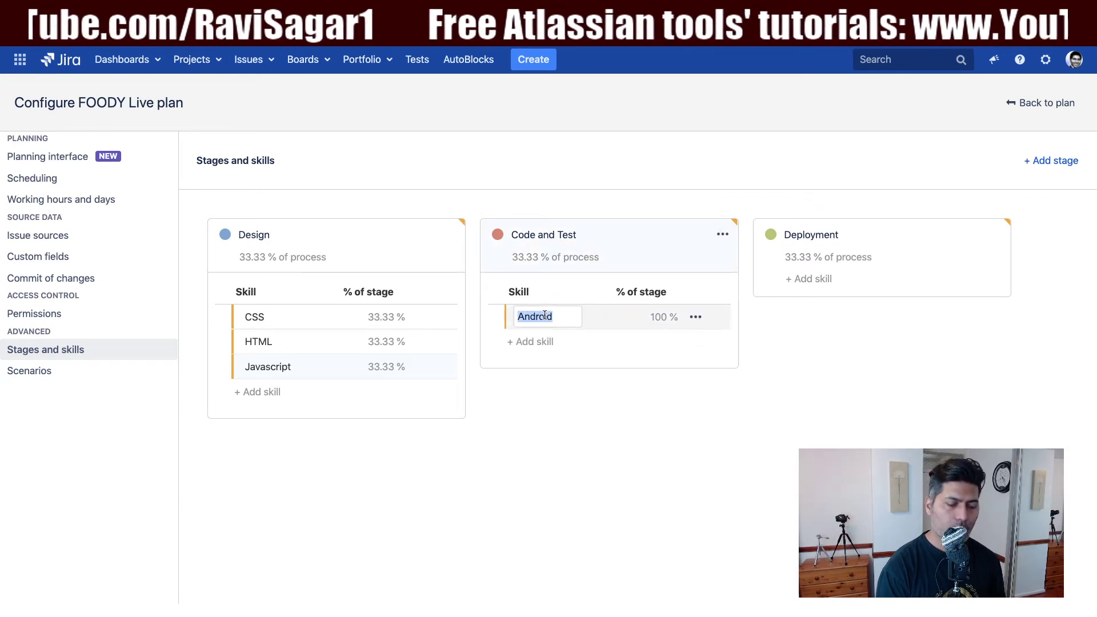
pyautogui.write('Java')
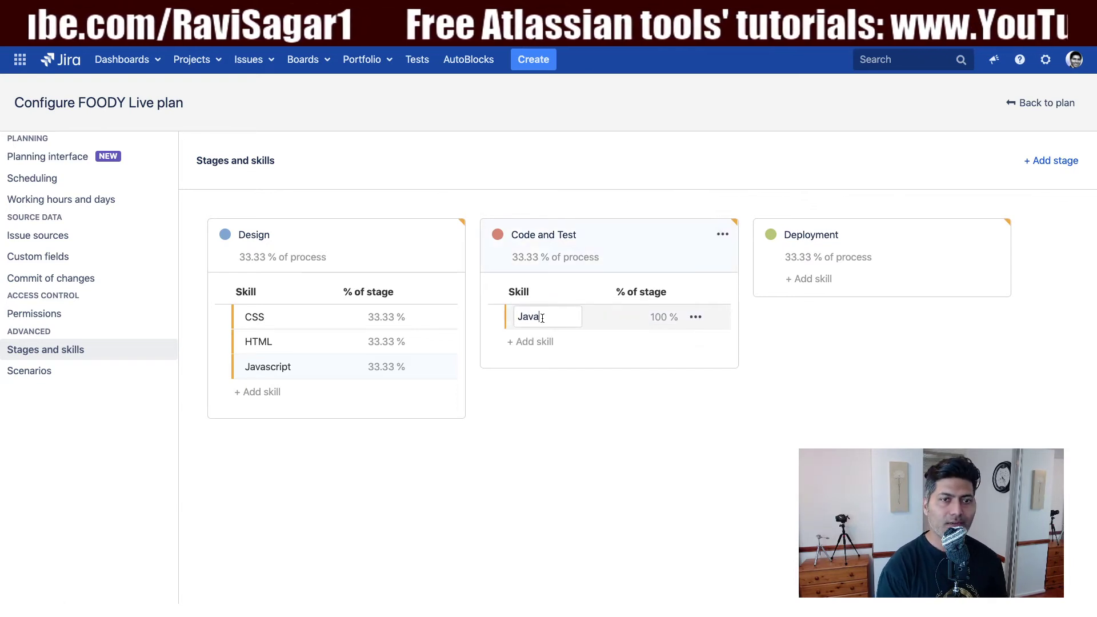
pyautogui.click(542, 345)
pyautogui.write('Swift')
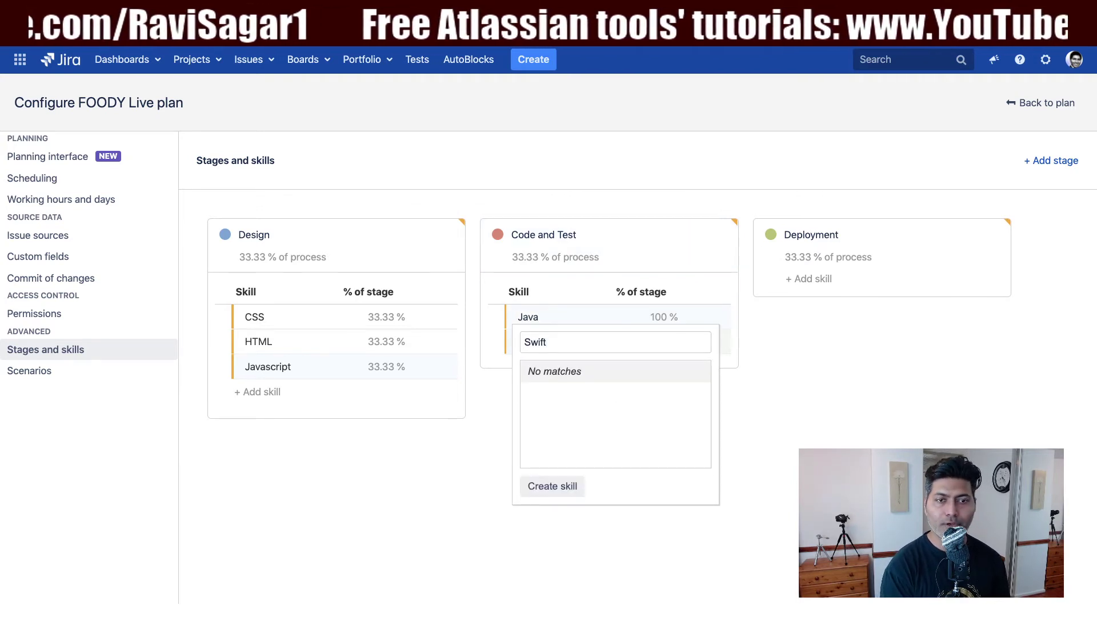
pyautogui.click(552, 487)
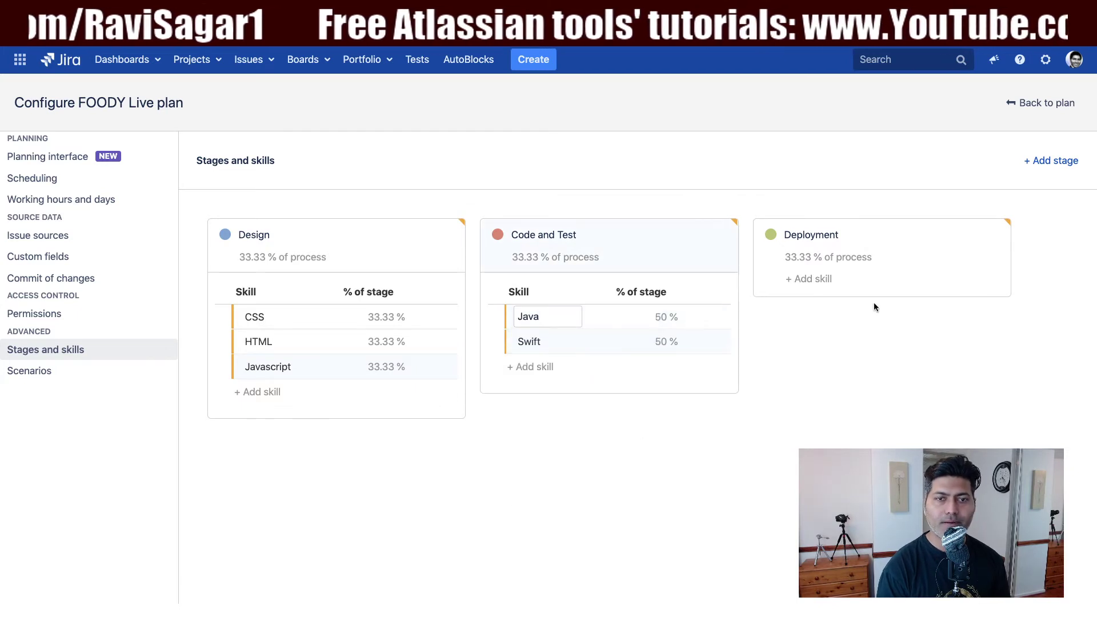
# Create a skill named "Jenkins" in the Deployment stage.
pyautogui.click(810, 279)
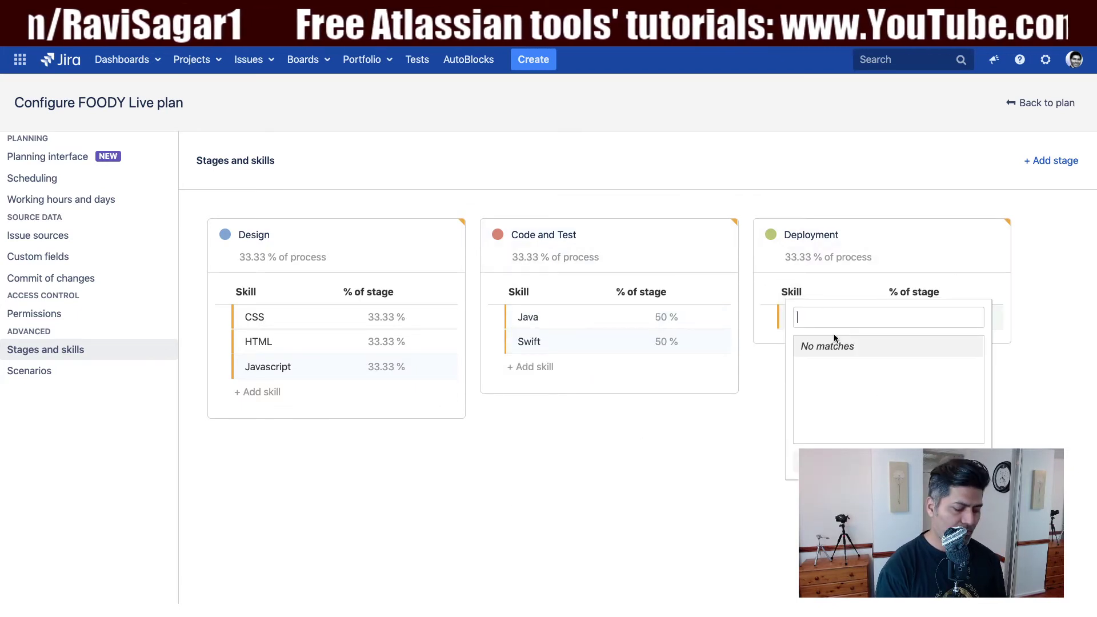
pyautogui.write('Jenkins')
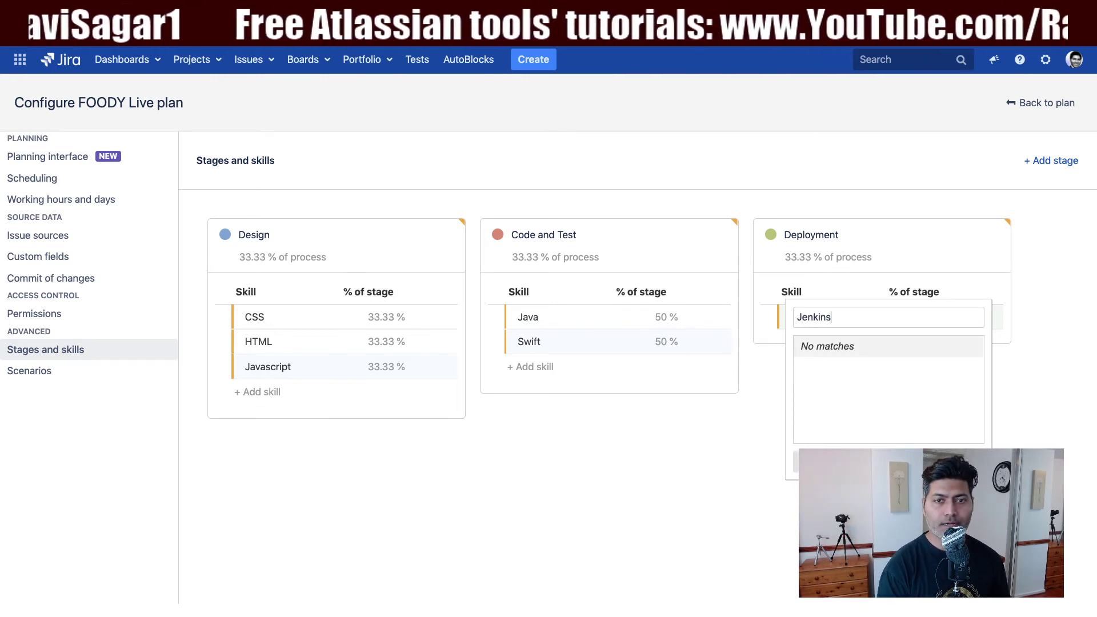
pyautogui.press('Return')
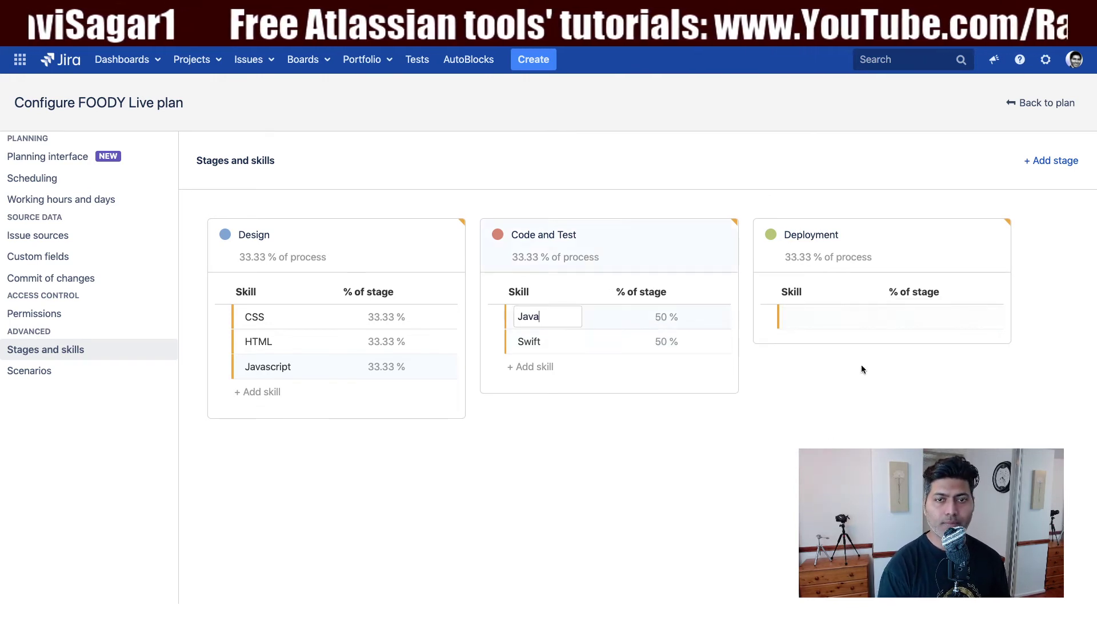
# Create a skill named "Linux" in the Deployment stage.
pyautogui.click(807, 341)
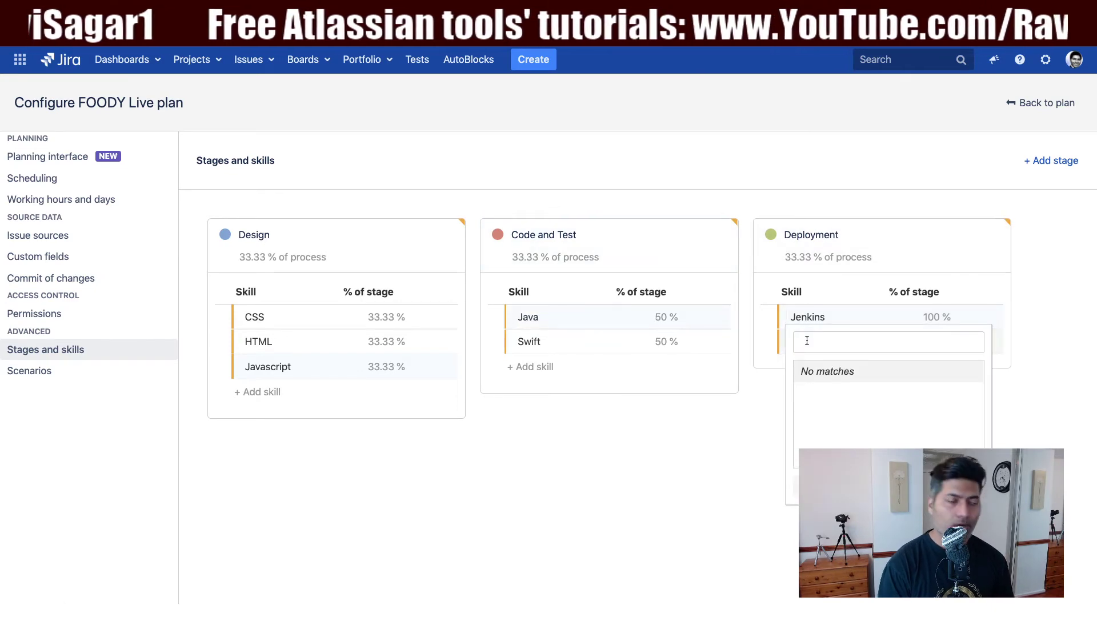
pyautogui.write('Li')
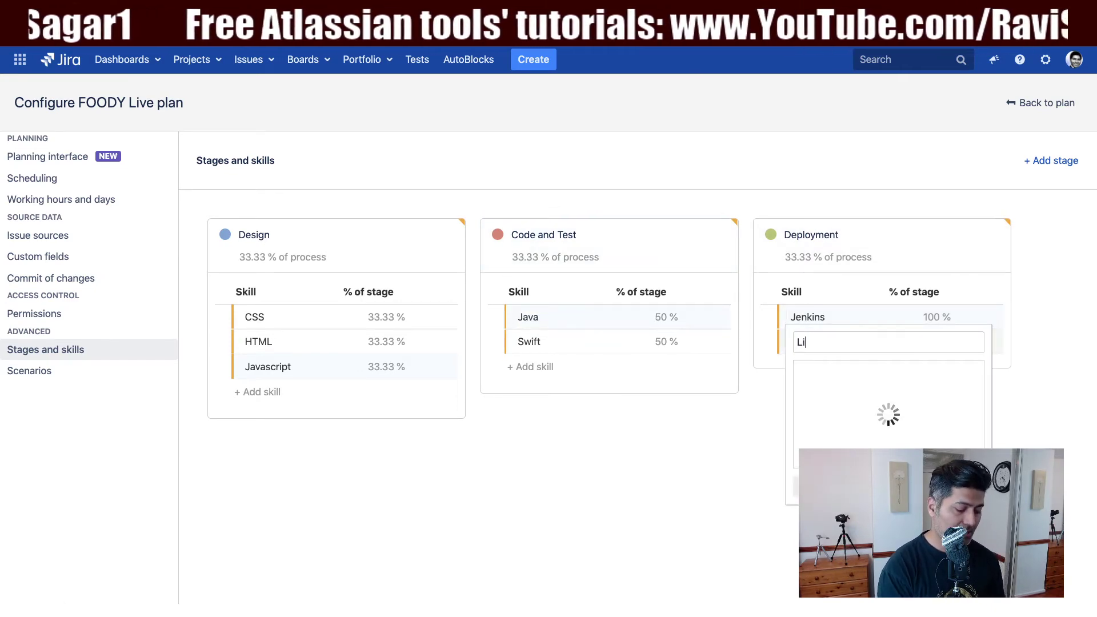
pyautogui.write('nux')
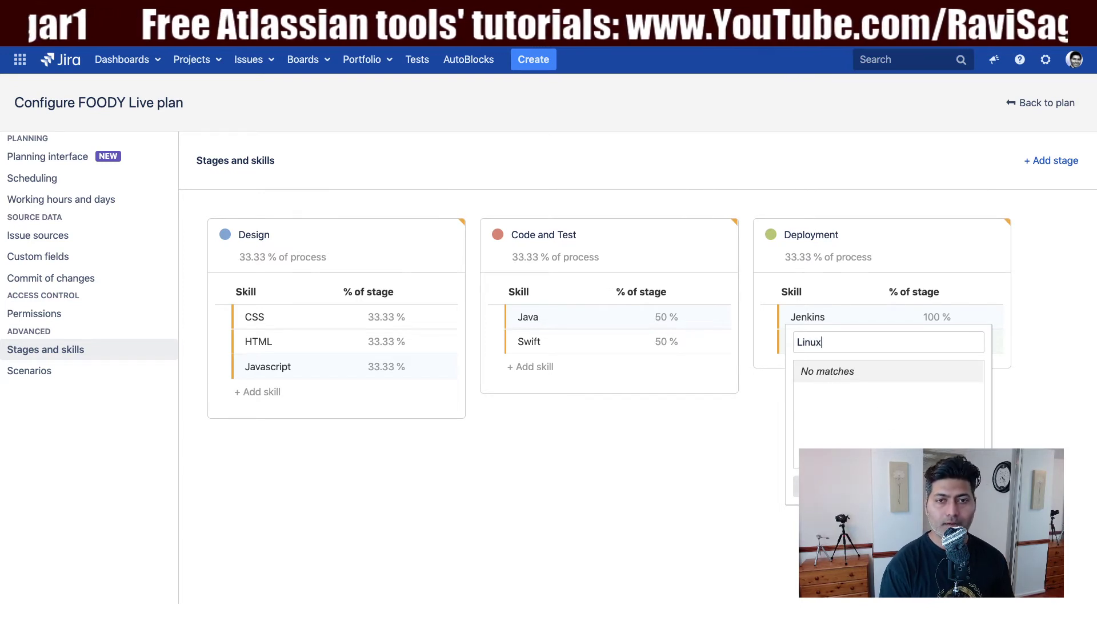
pyautogui.press('Return')
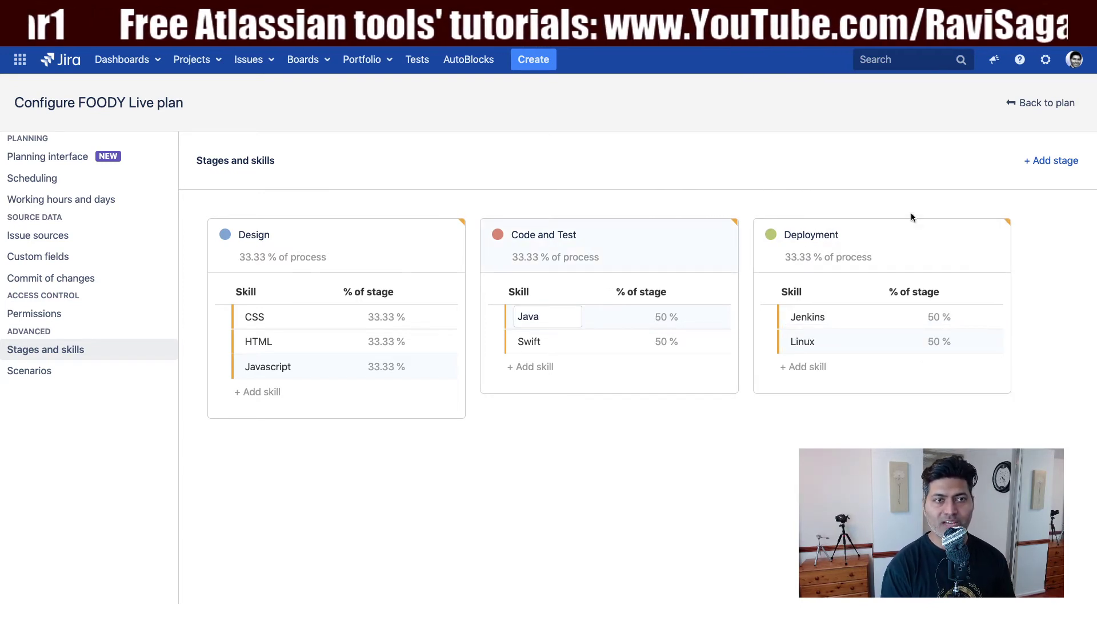
# Return to the plan and assign the Java skill of the Code and Test stage to the three Android members of Team FOODY Android.
pyautogui.click(1011, 102)
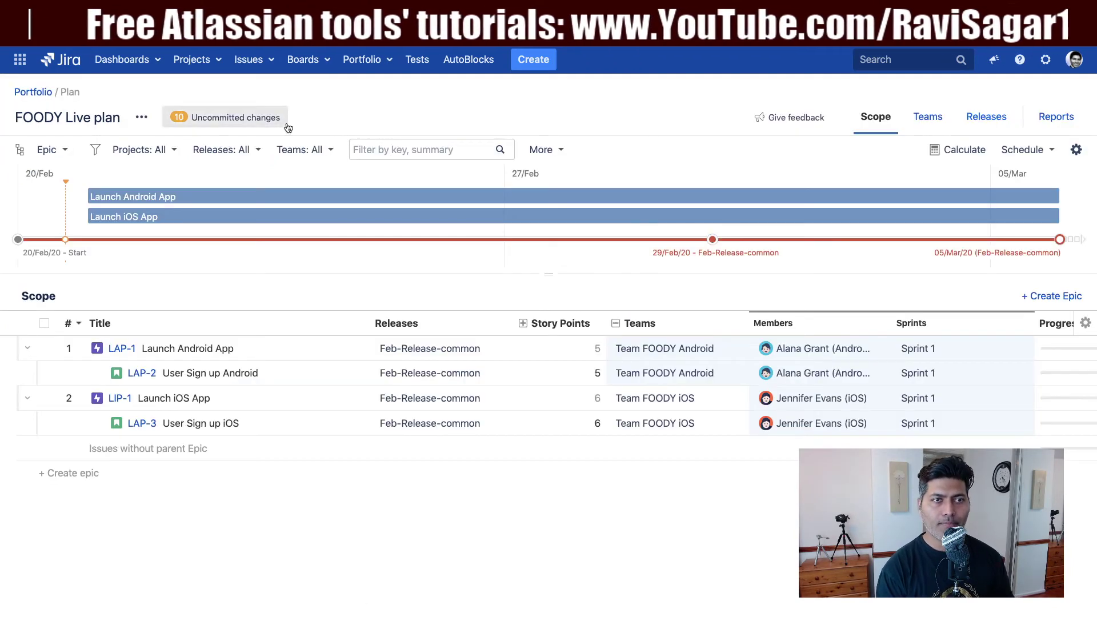
pyautogui.click(921, 118)
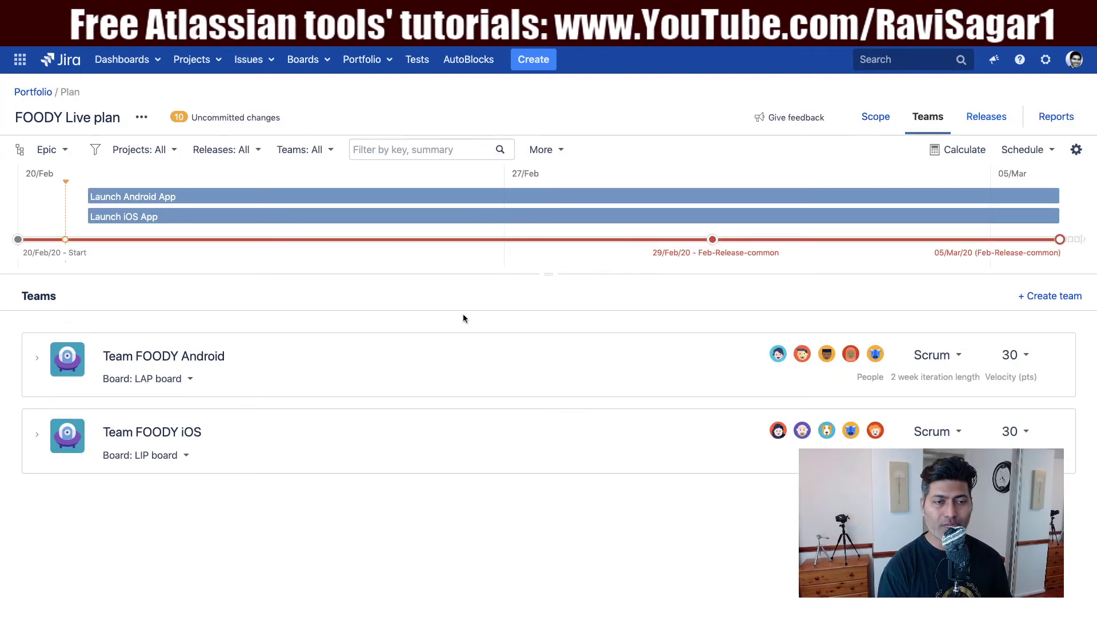
pyautogui.click(37, 358)
pyautogui.scroll(-1, 432, 382)
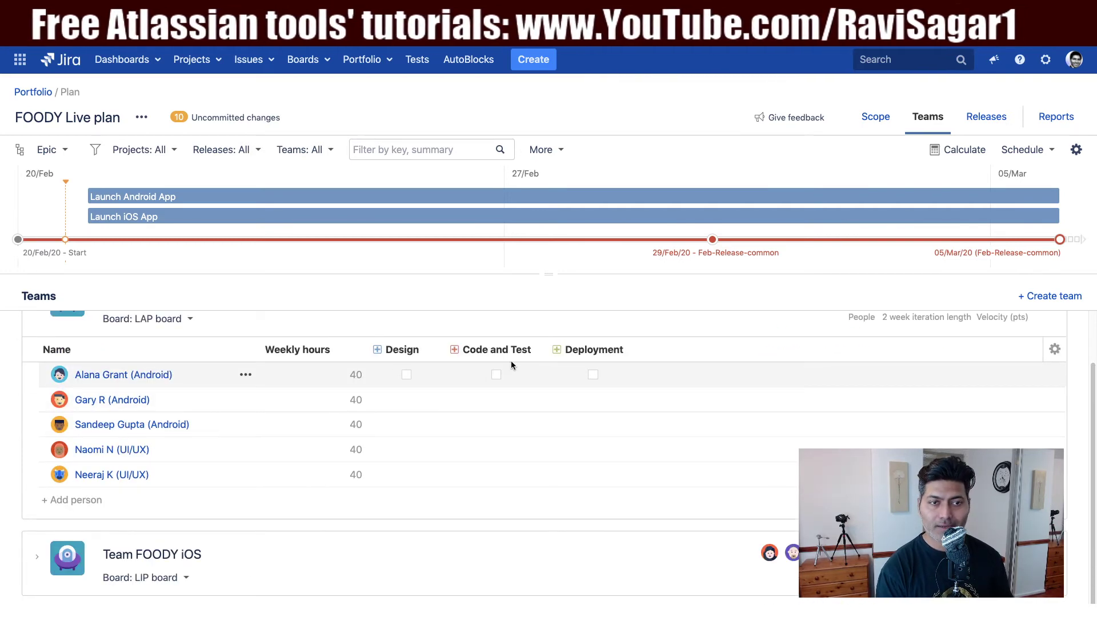
pyautogui.click(377, 353)
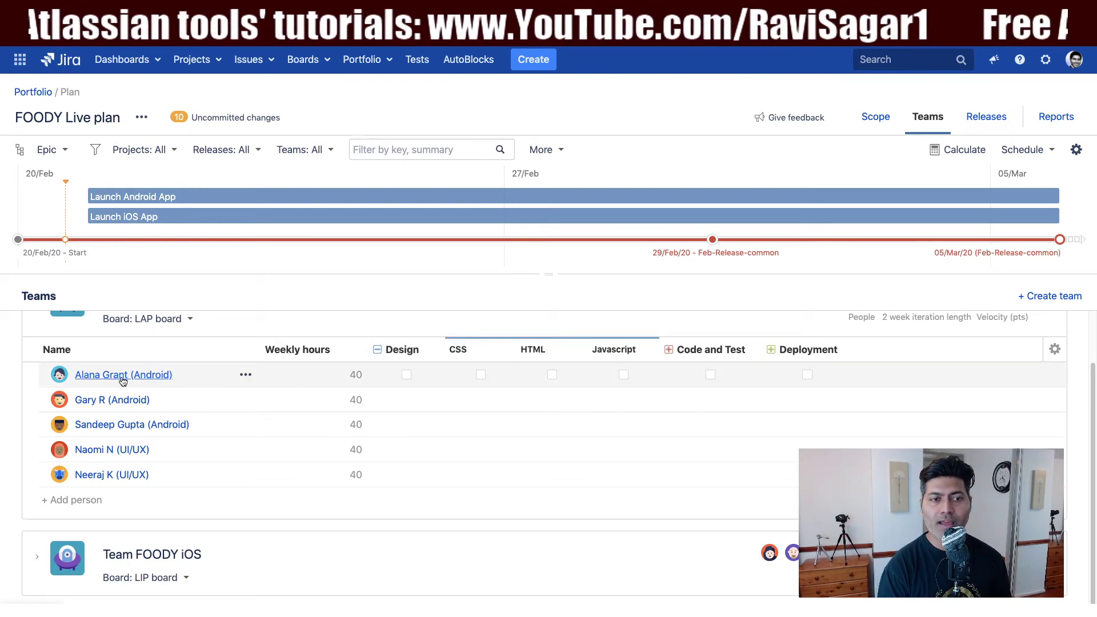
pyautogui.click(669, 351)
pyautogui.click(377, 351)
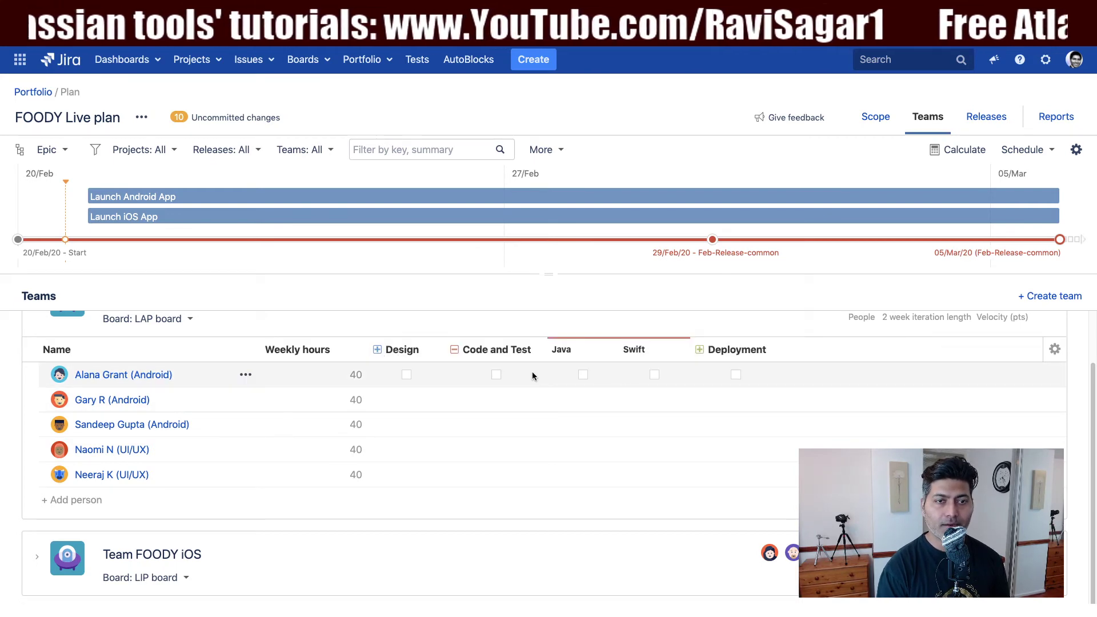
pyautogui.click(583, 374)
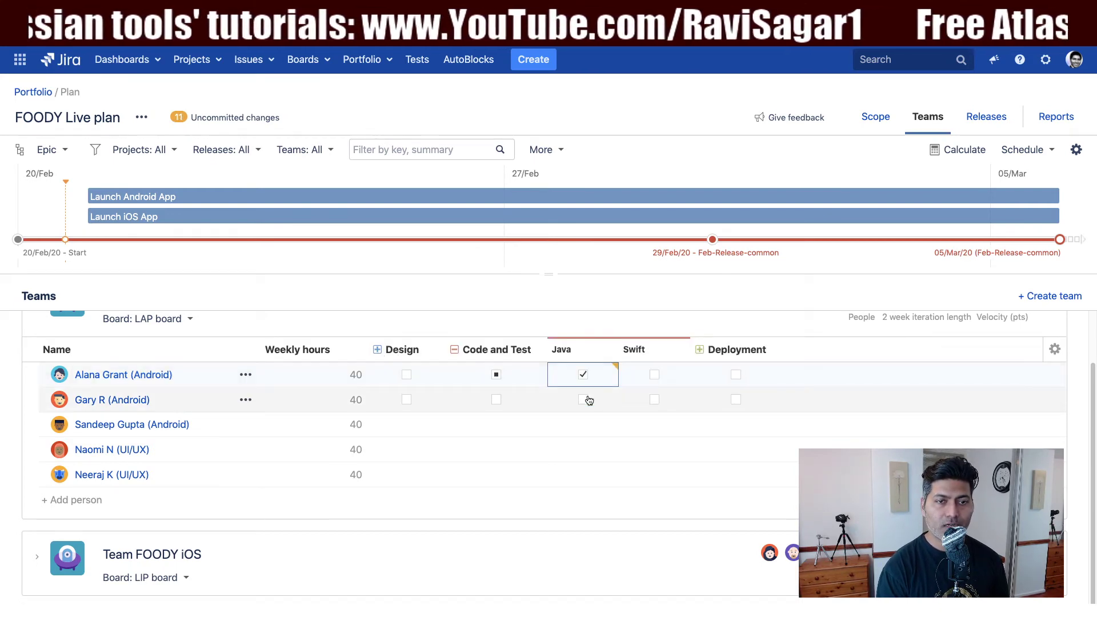
pyautogui.click(583, 400)
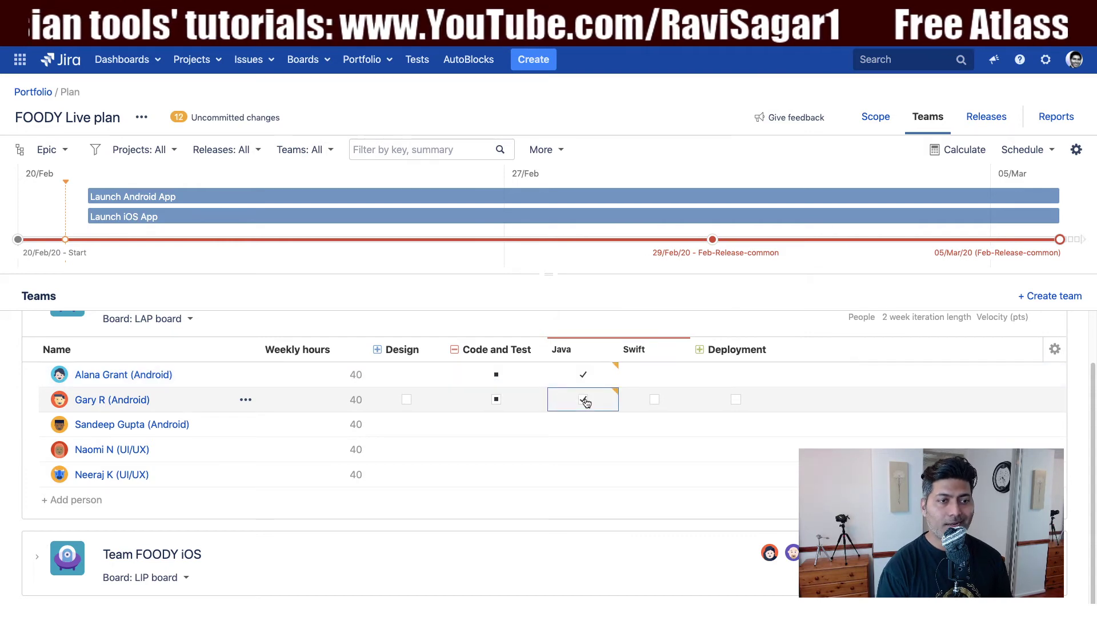
pyautogui.click(583, 425)
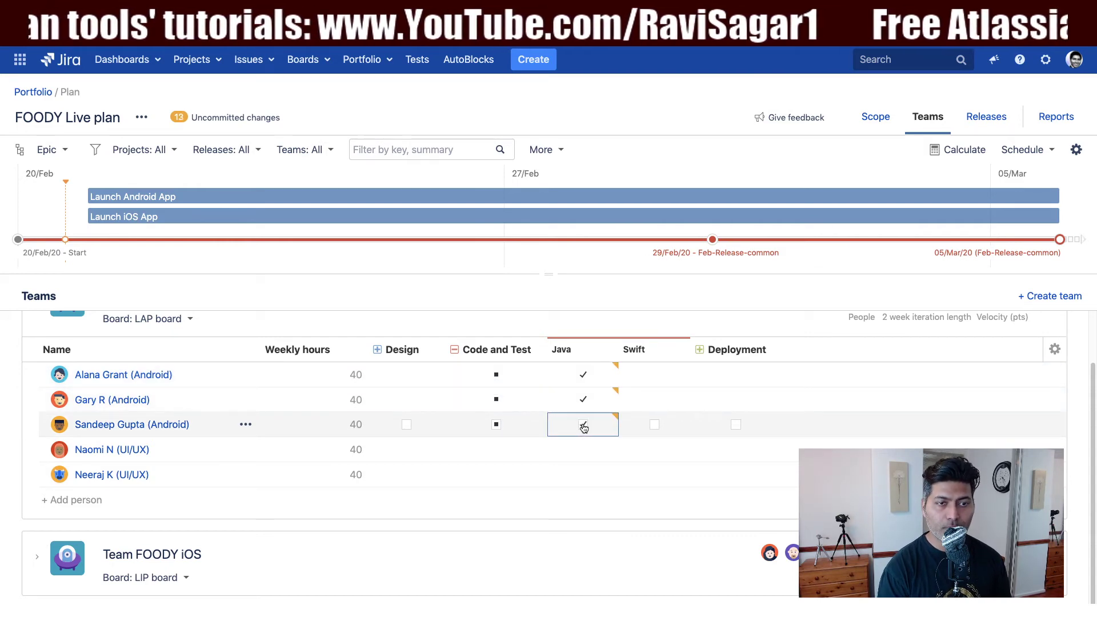
# Assign all Design skills to the two UI/UX members of Team FOODY Android.
pyautogui.click(377, 350)
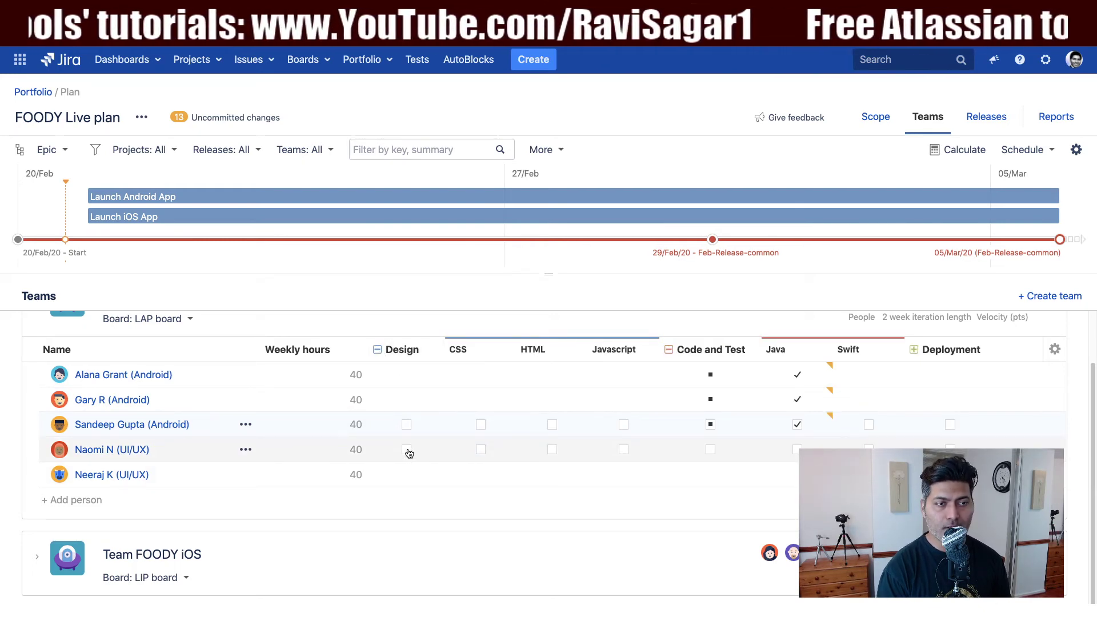
pyautogui.click(407, 456)
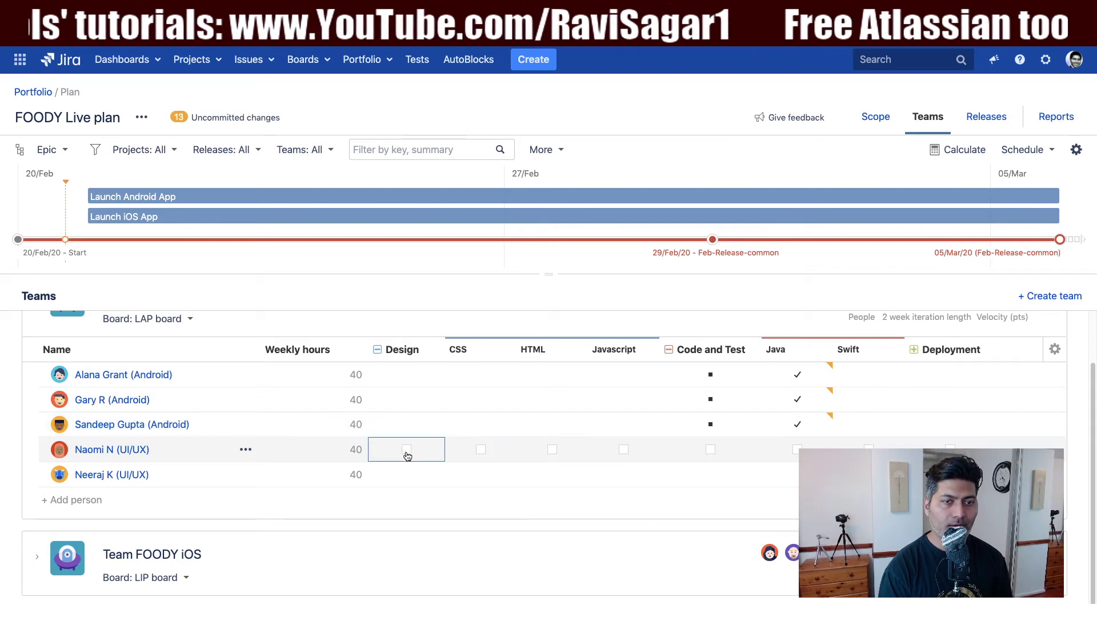
pyautogui.click(407, 451)
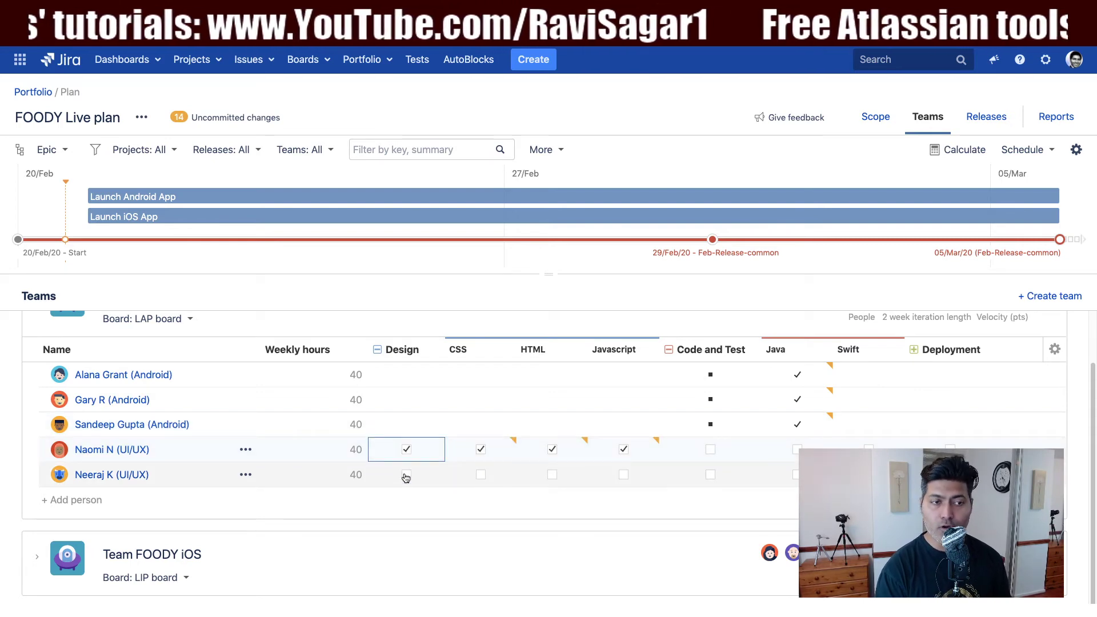
pyautogui.click(405, 476)
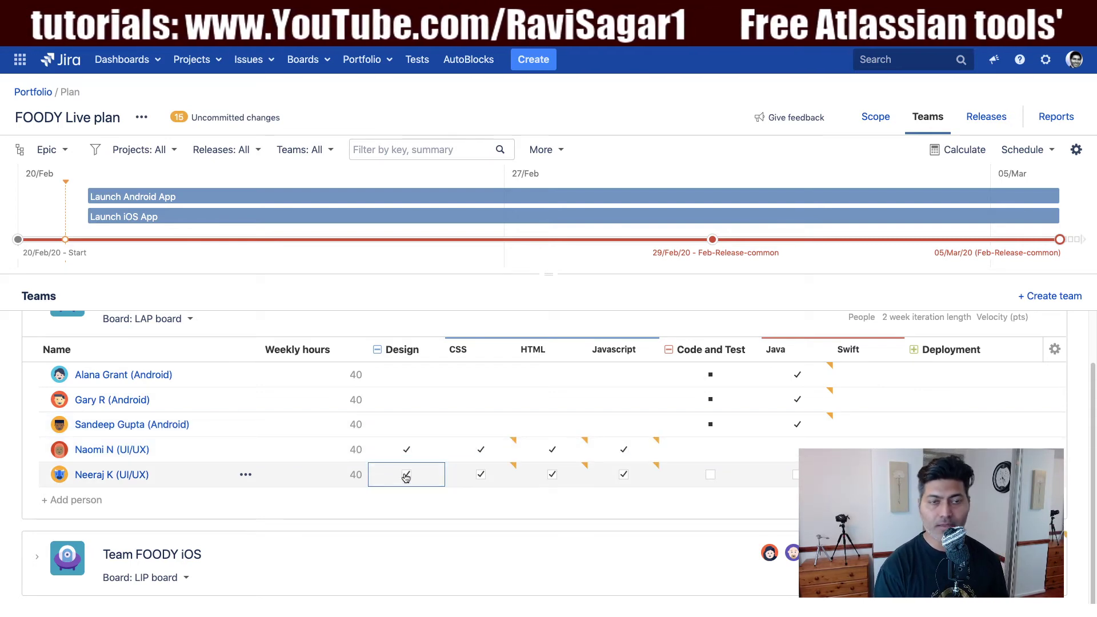
pyautogui.click(378, 350)
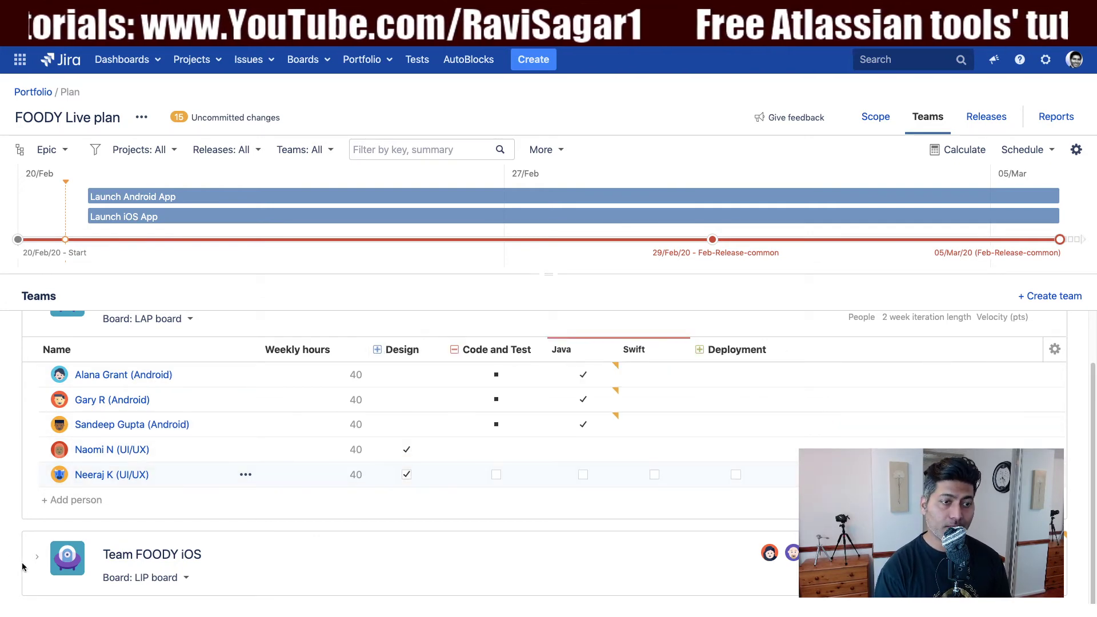
# In Team FOODY iOS, assign the Design stage to the remaining UI/UX member and the Swift skill to the three iOS members.
pyautogui.click(37, 561)
pyautogui.scroll(-3, 229, 514)
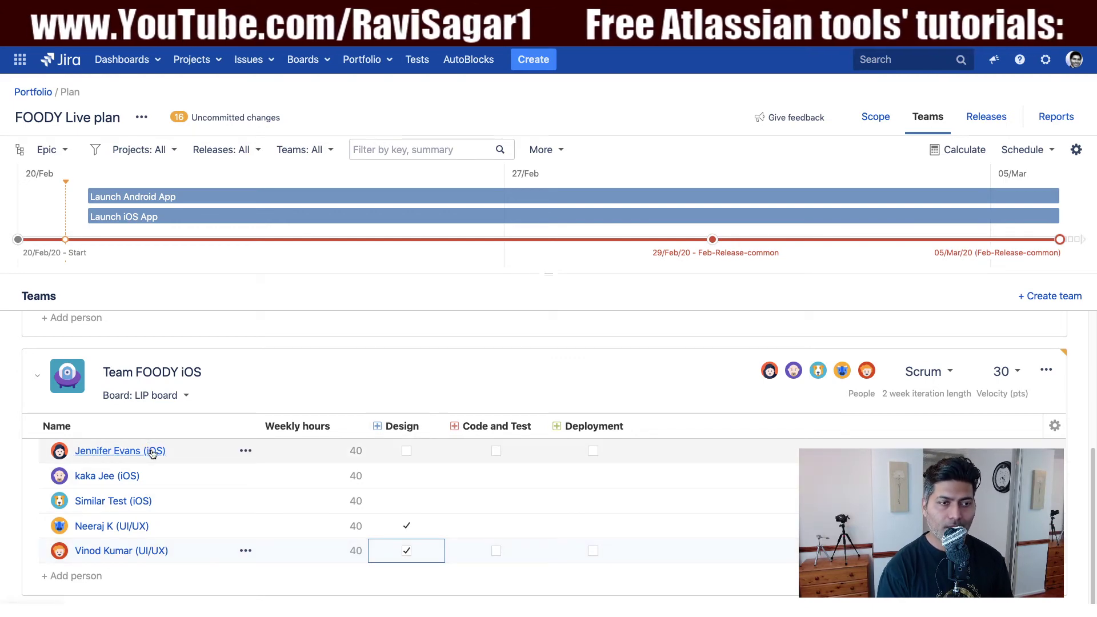
pyautogui.click(454, 426)
pyautogui.click(656, 478)
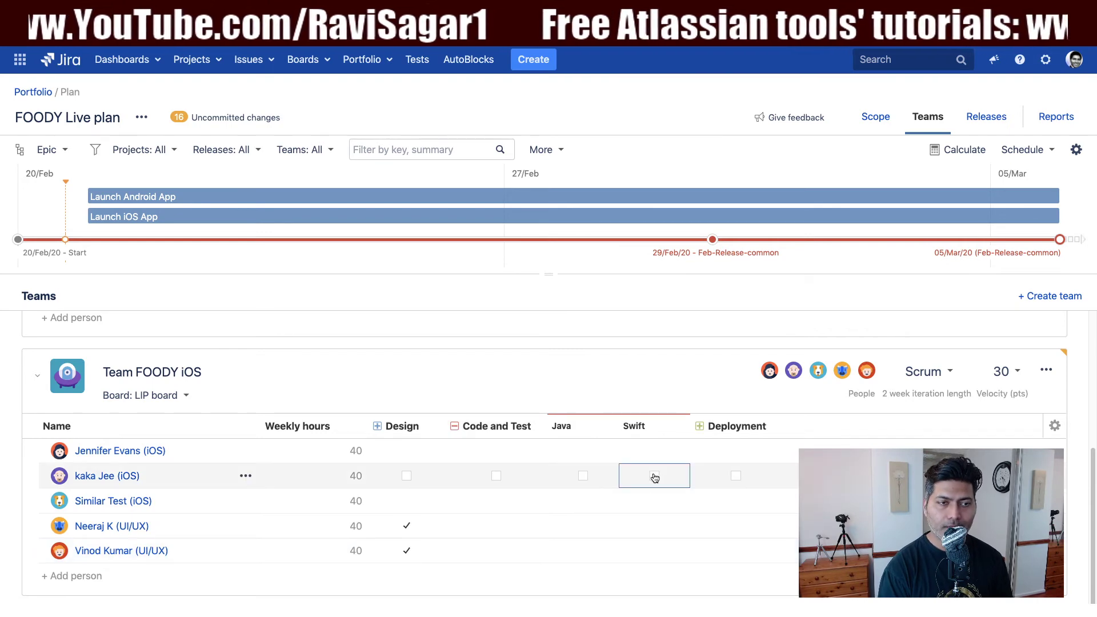
pyautogui.click(655, 502)
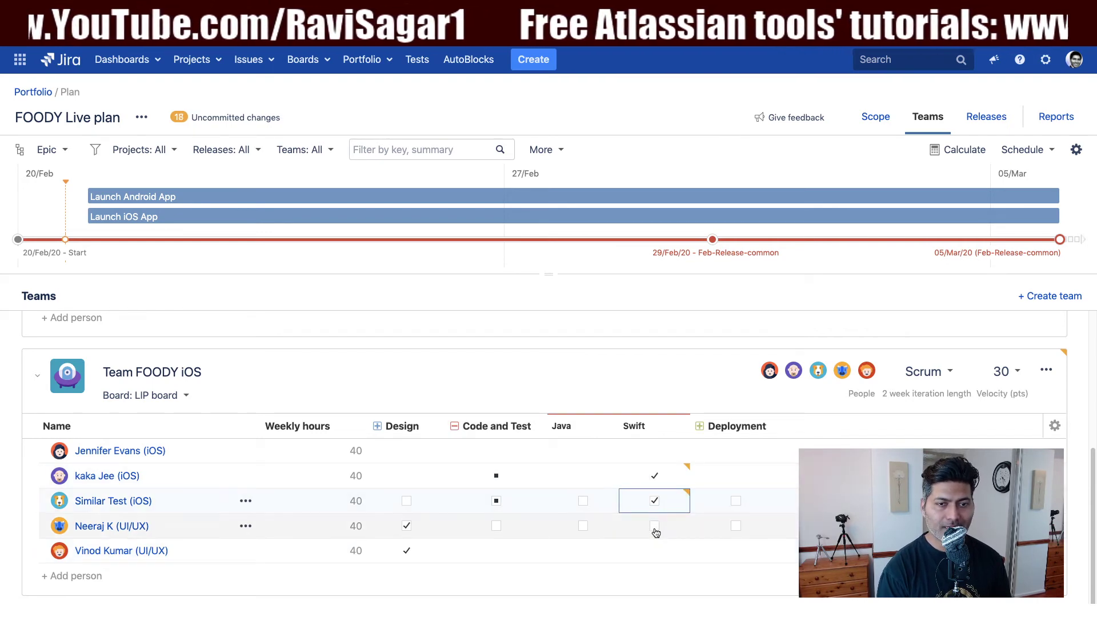
pyautogui.click(654, 451)
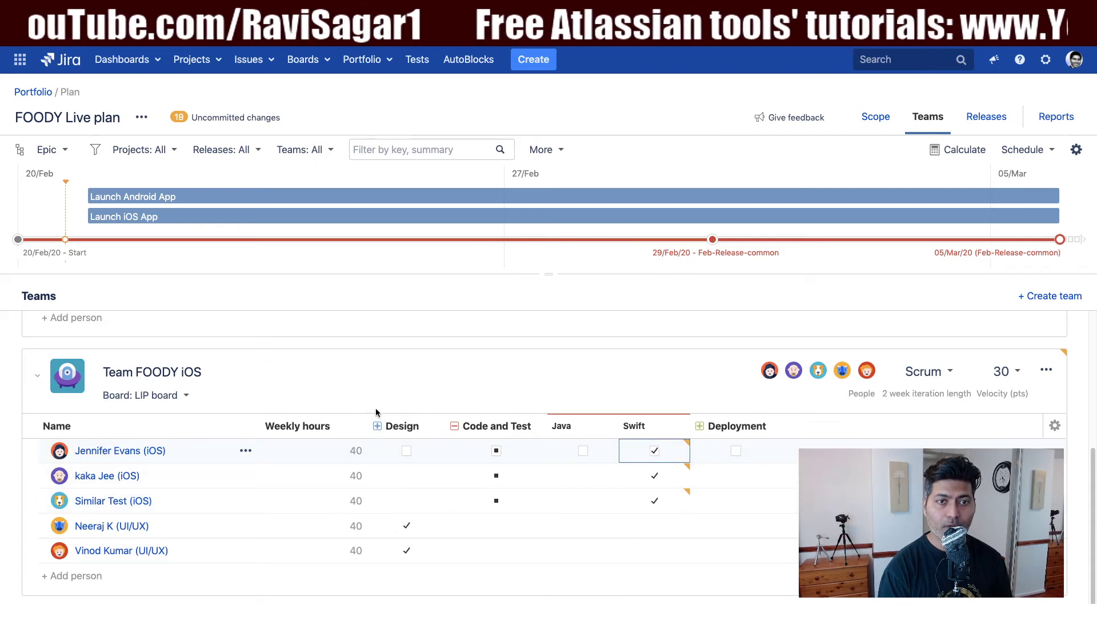
pyautogui.click(38, 377)
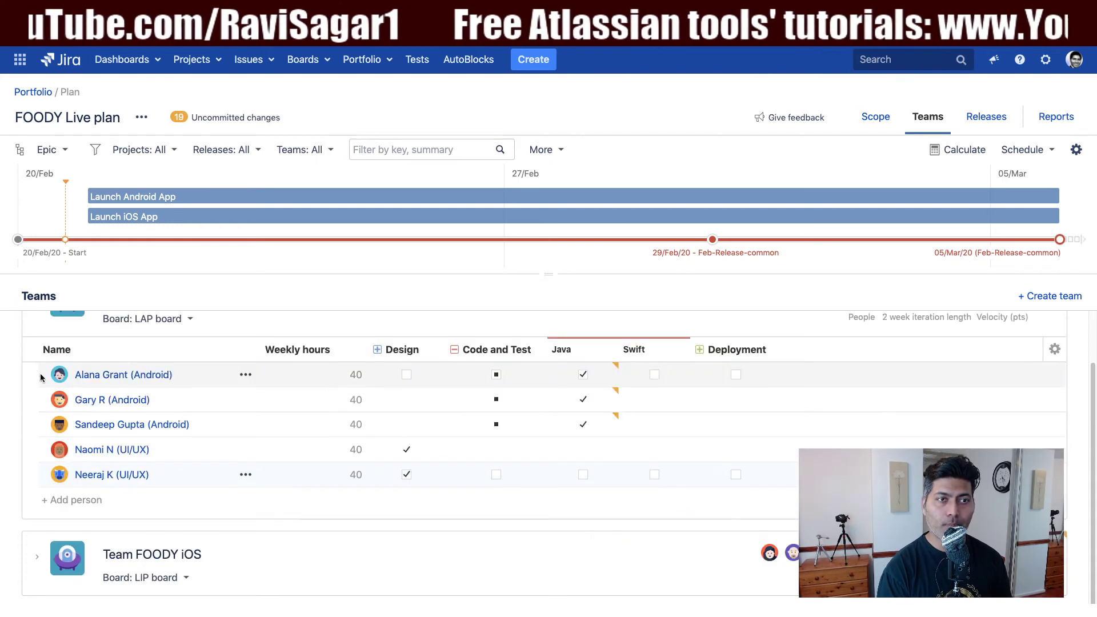
# In the plan's scope, narrow the Title and Releases columns and expand Story Points down to the individual Design skills.
pyautogui.click(878, 118)
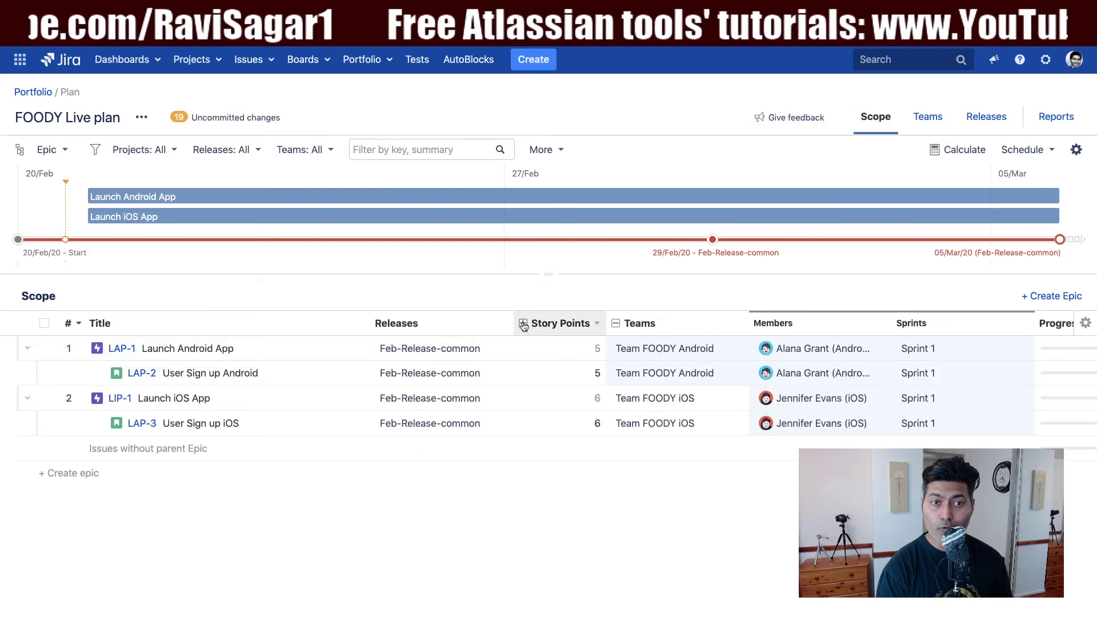
pyautogui.moveTo(523, 326)
pyautogui.mouseDown()
pyautogui.moveTo(114, 323)
pyautogui.moveTo(310, 325)
pyautogui.mouseUp()
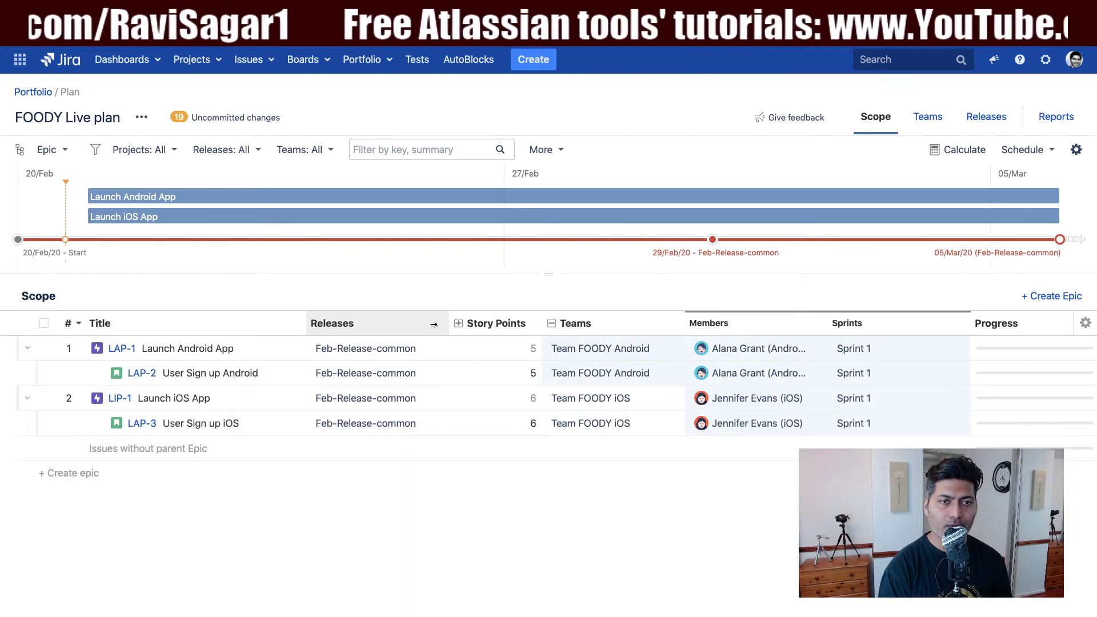
pyautogui.moveTo(434, 325); pyautogui.dragTo(382, 324)
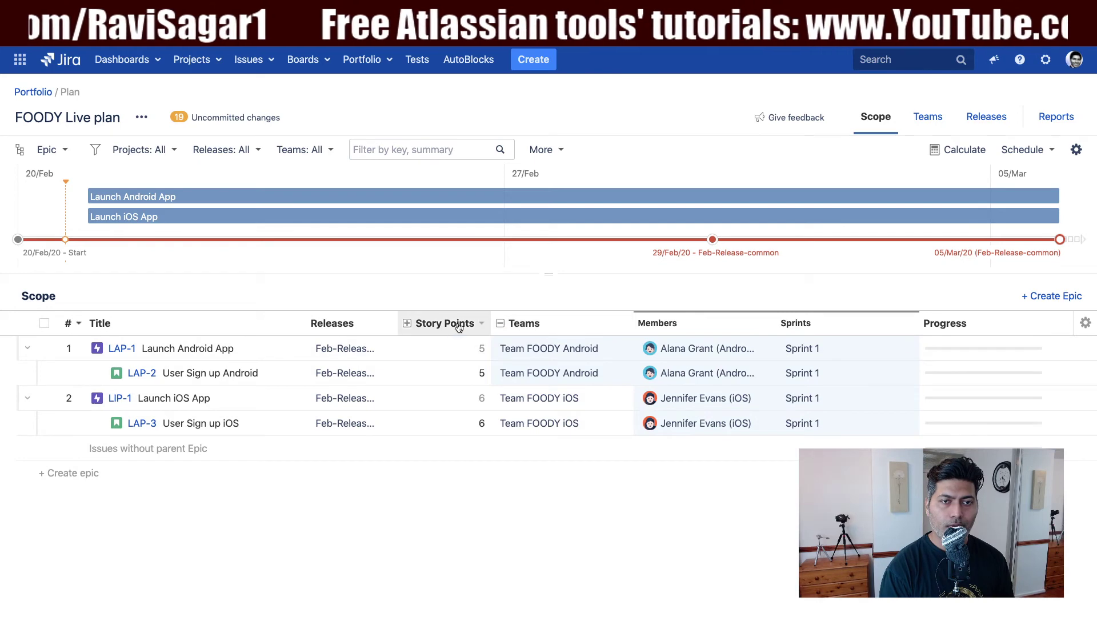
pyautogui.click(406, 324)
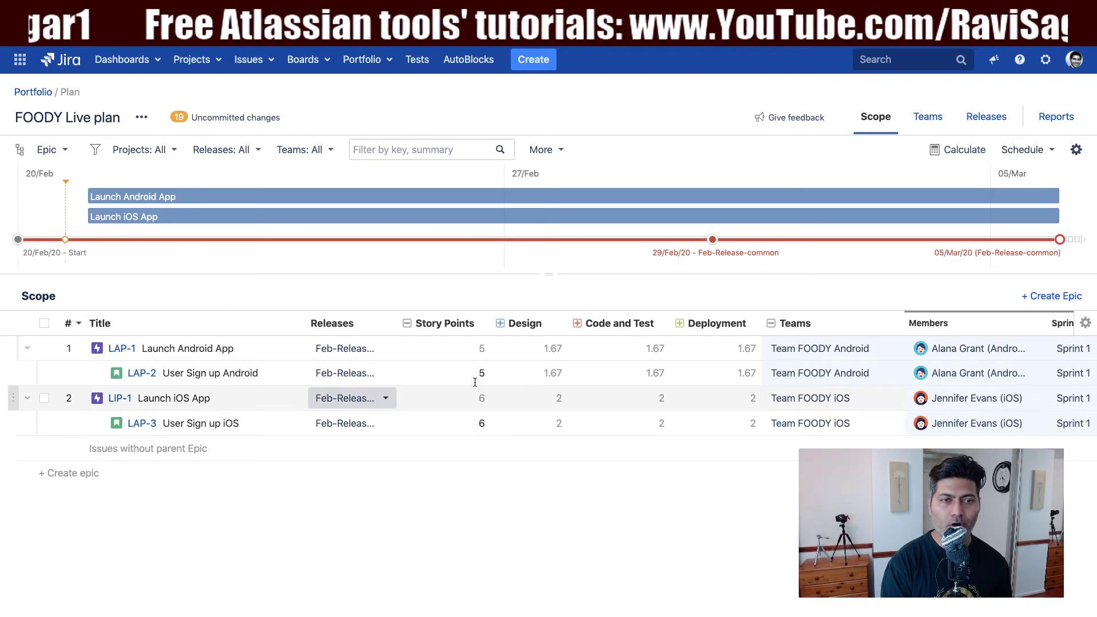
pyautogui.click(500, 323)
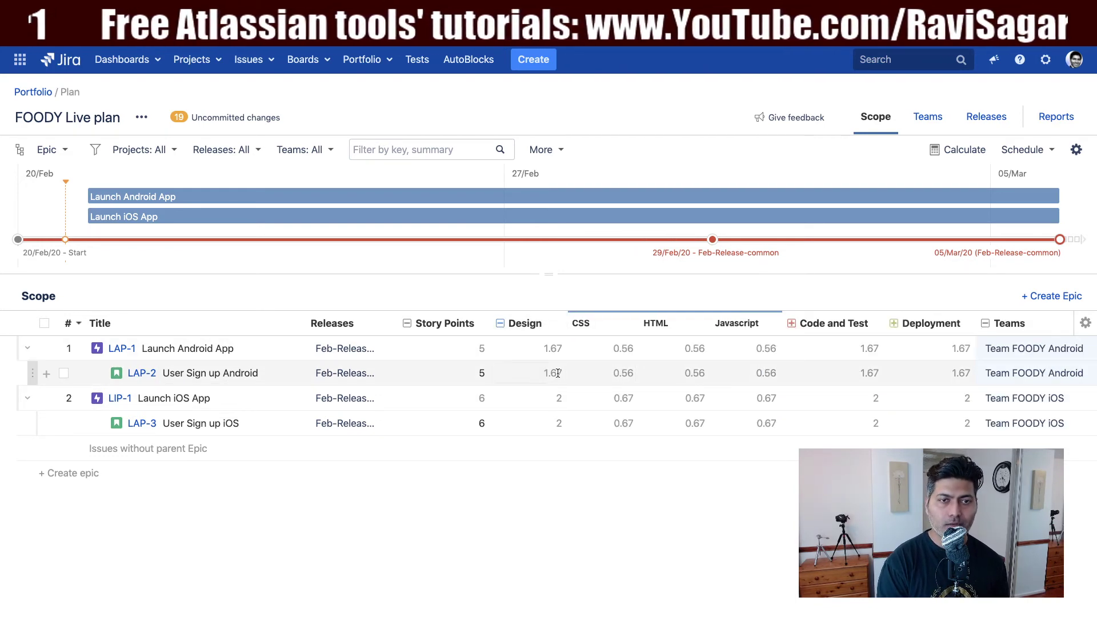
# Clear the story points of the User Sign up Android and User Sign up iOS stories.
pyautogui.click(481, 374)
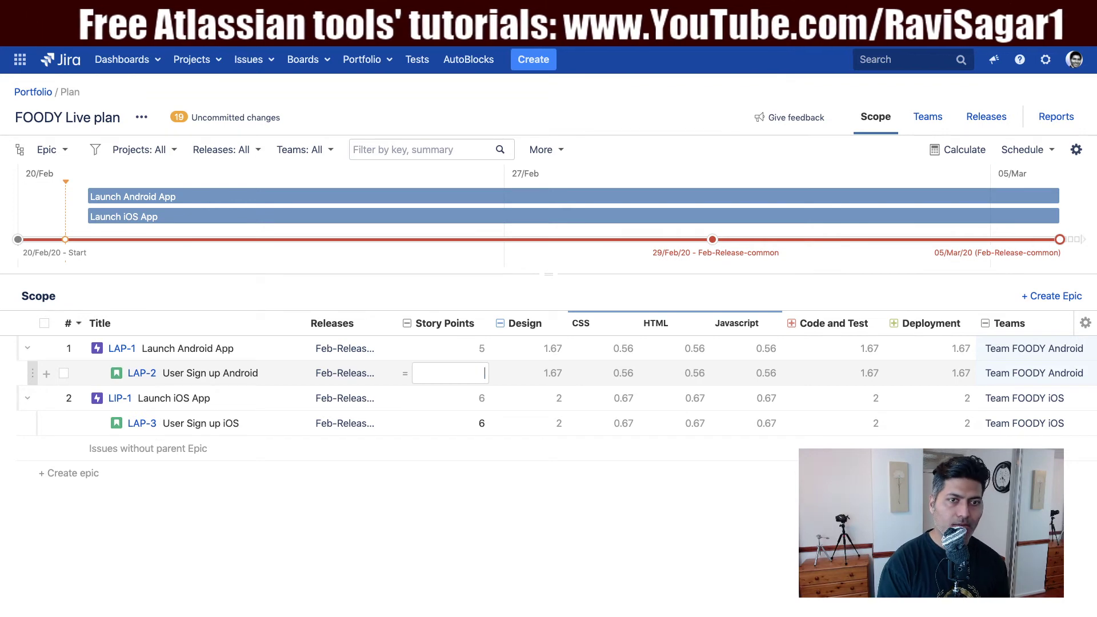
pyautogui.press('Return')
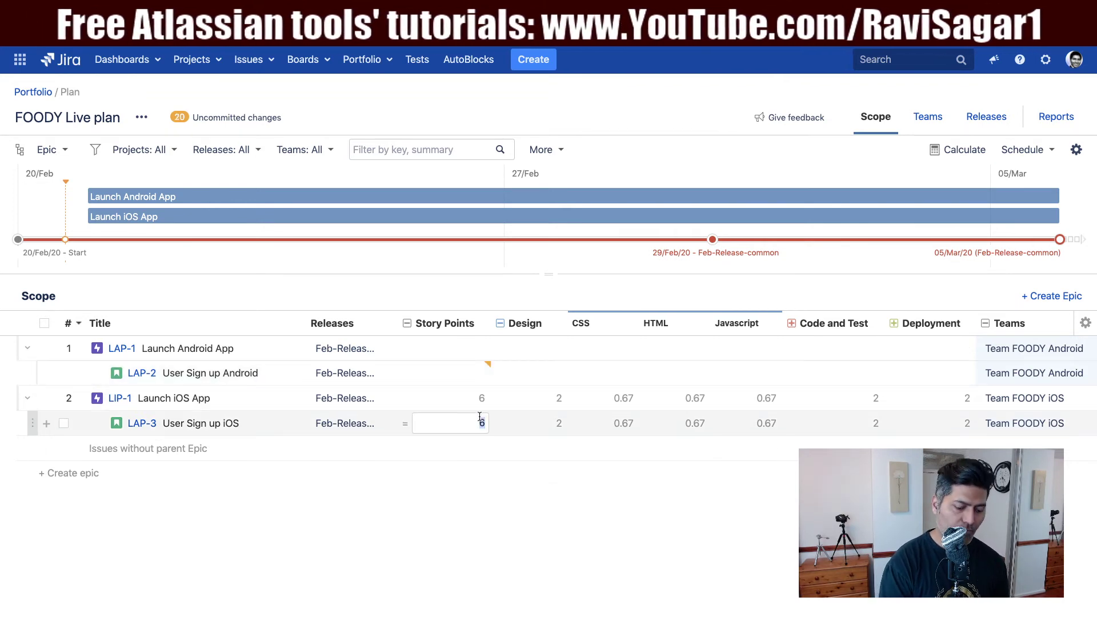
pyautogui.press('Return')
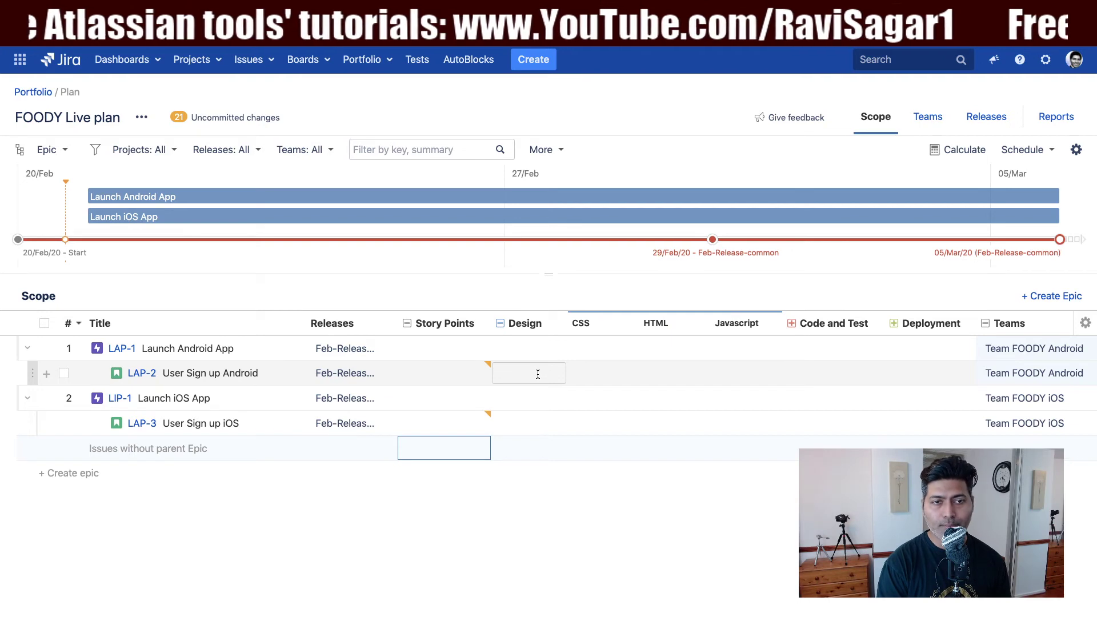
# Set the Design estimates of the User Sign up Android story to CSS 2, HTML 1 and Javascript 1.
pyautogui.click(608, 374)
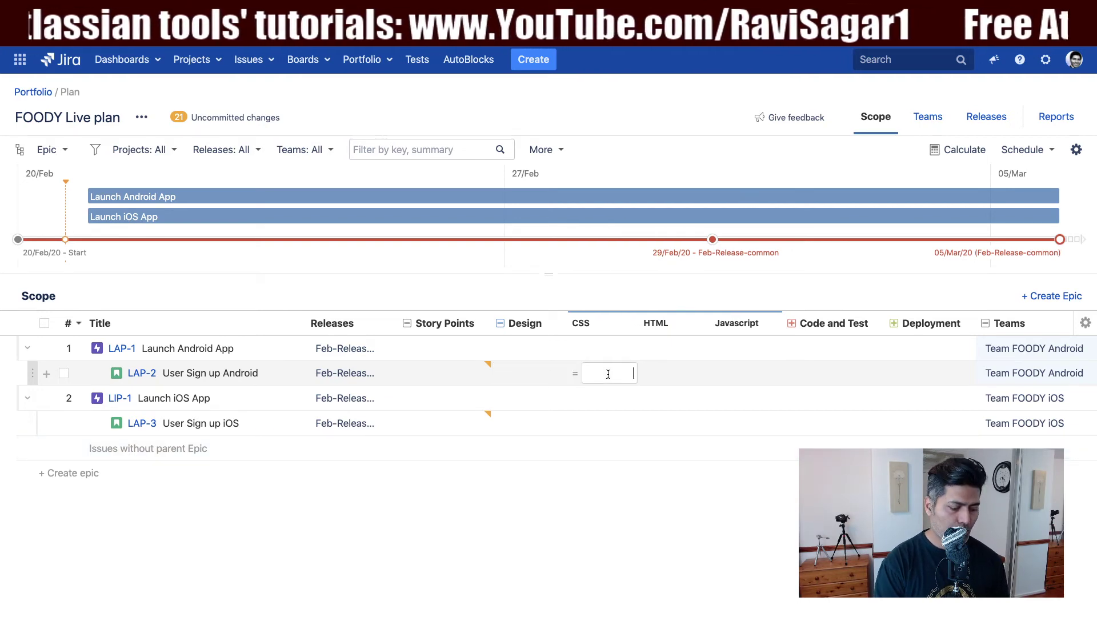
pyautogui.write('2')
pyautogui.click(678, 375)
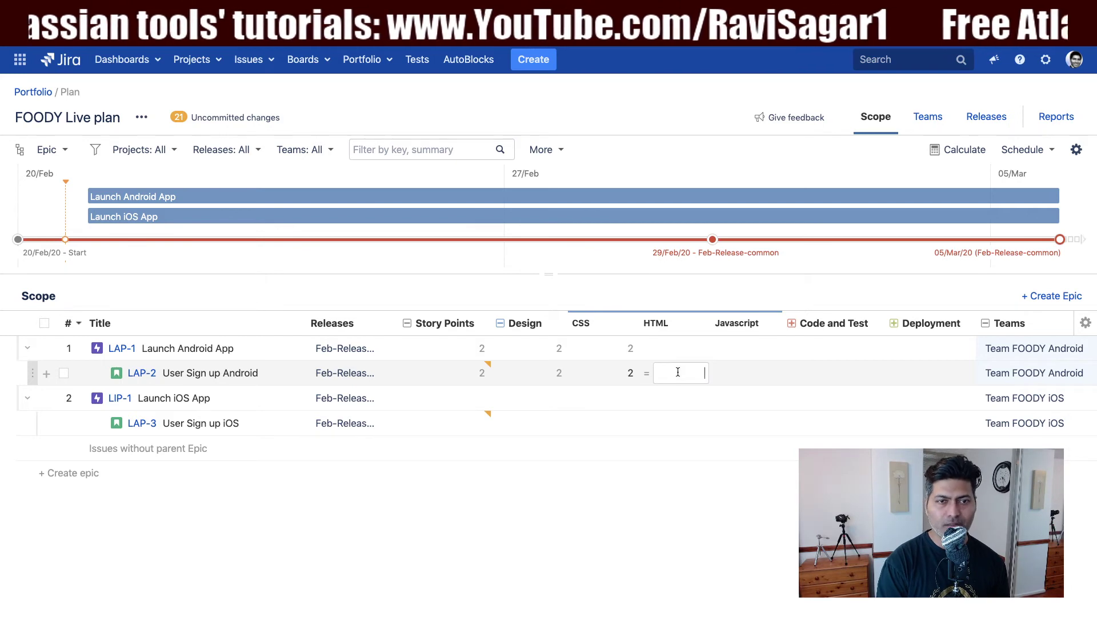
pyautogui.write('1')
pyautogui.click(749, 374)
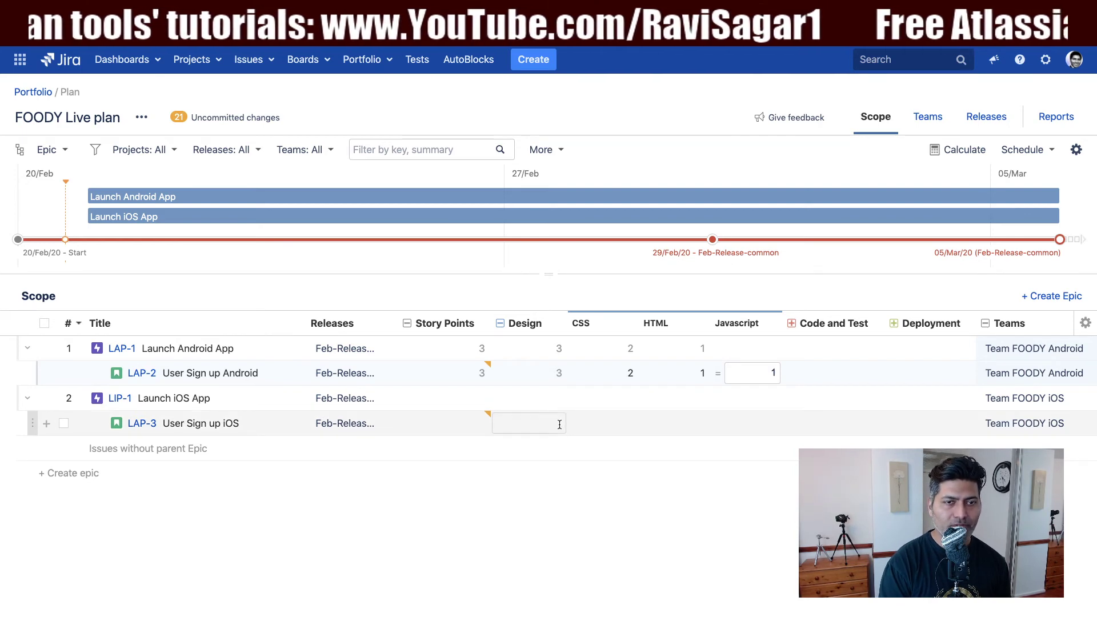
# Set the Design estimates of the User Sign up iOS story to CSS 1, HTML 2 and Javascript 3.
pyautogui.click(555, 424)
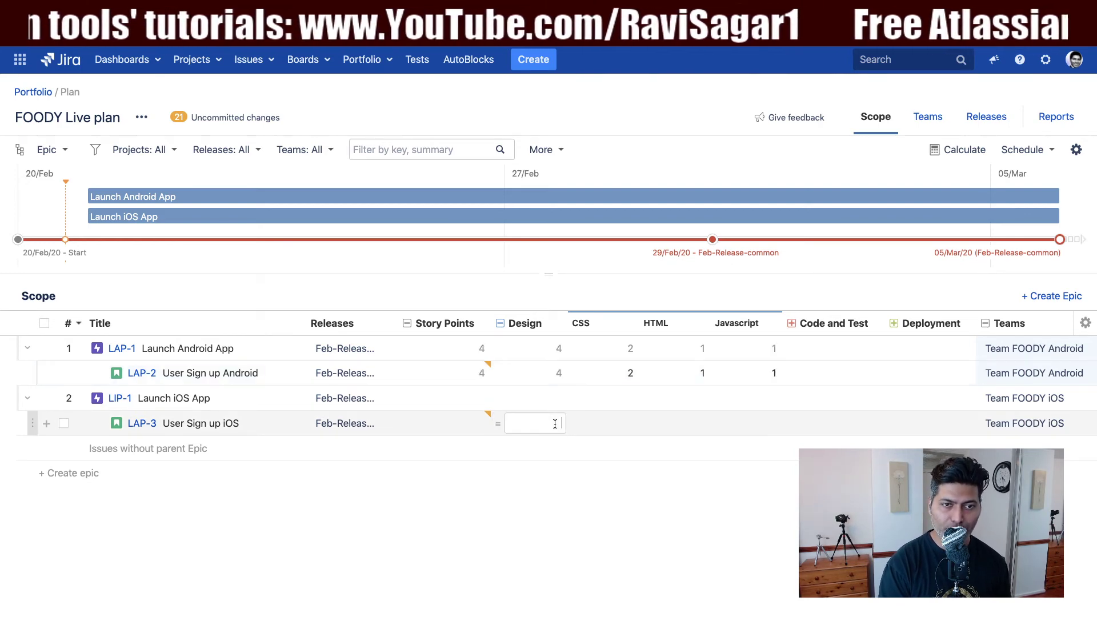
pyautogui.click(601, 428)
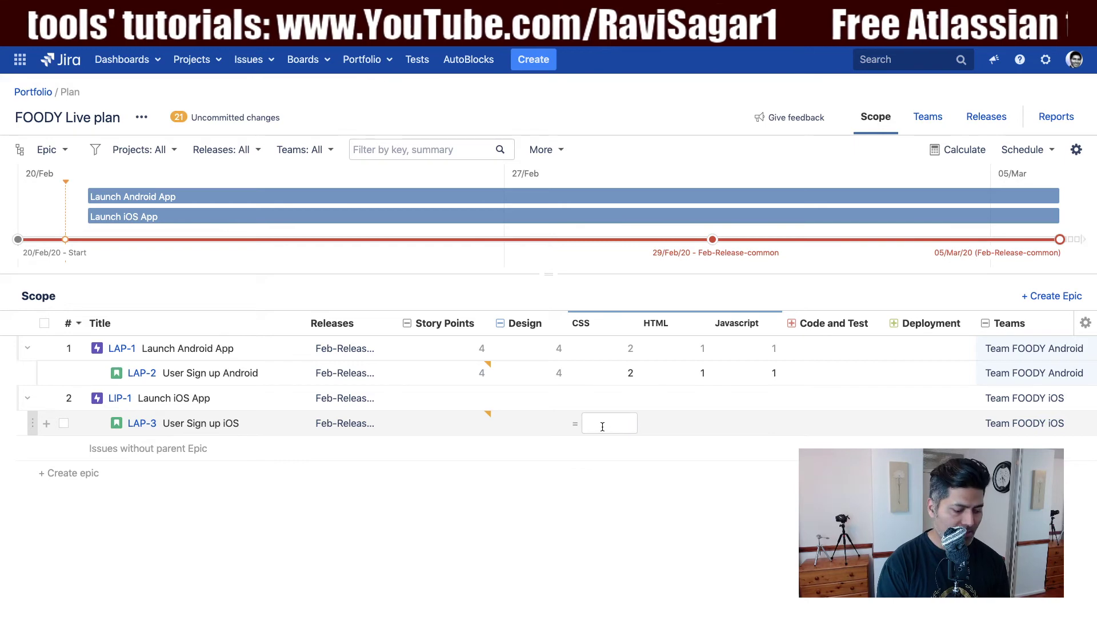
pyautogui.write('1')
pyautogui.click(679, 423)
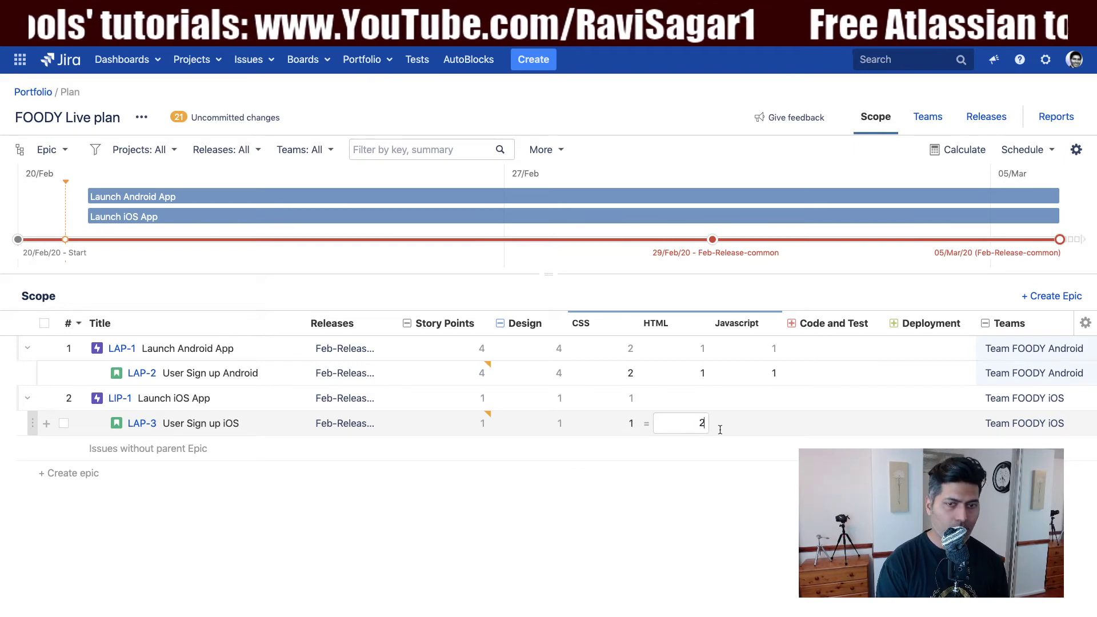
pyautogui.click(754, 424)
pyautogui.write('3')
pyautogui.click(690, 548)
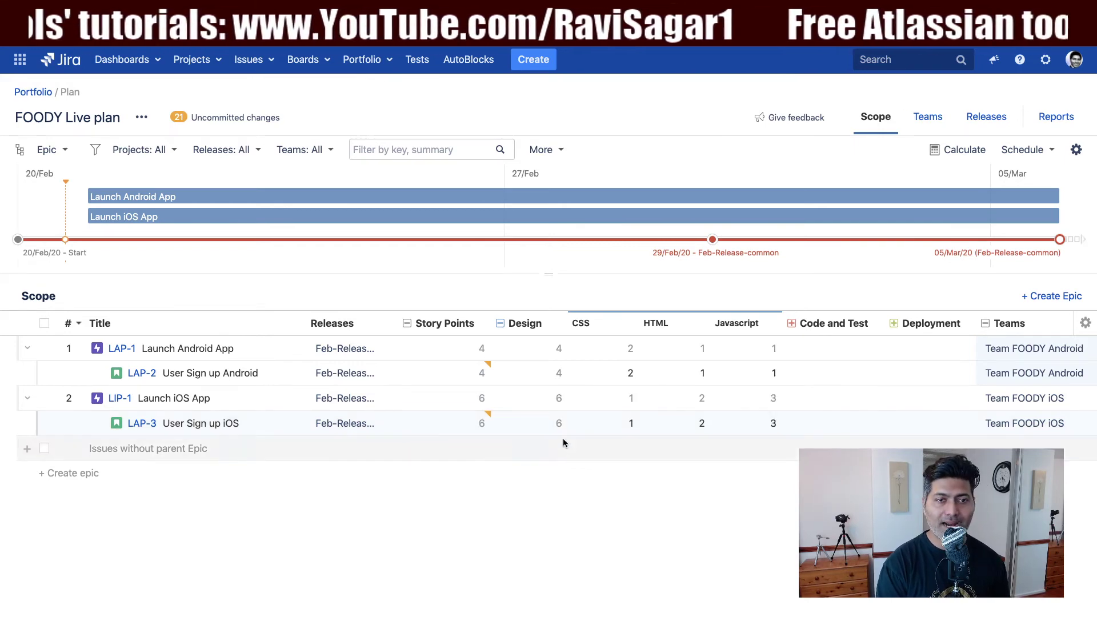
# Collapse the Design skills and set the team of the Launch Android App epic and its User Sign up Android story to Calculate.
pyautogui.click(501, 324)
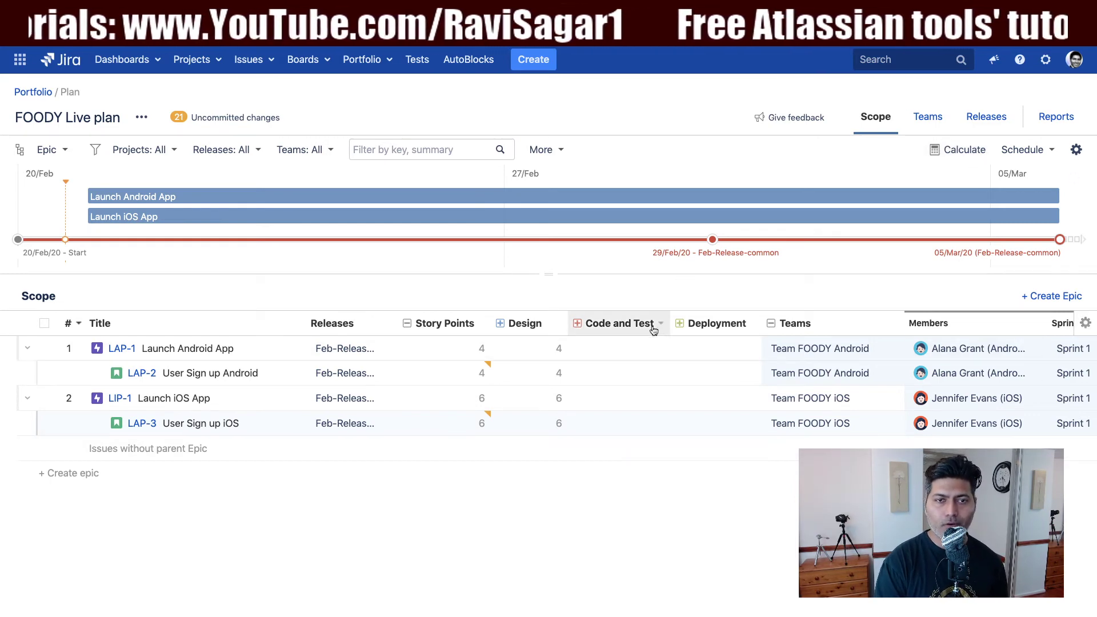
pyautogui.click(877, 349)
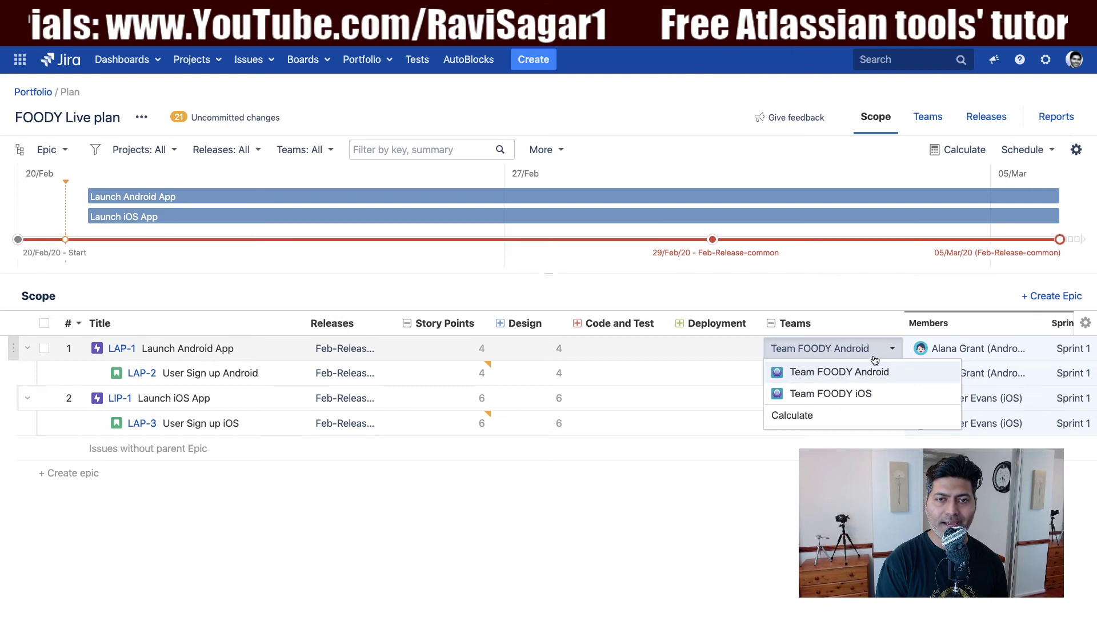
pyautogui.click(820, 416)
pyautogui.click(892, 372)
pyautogui.click(839, 440)
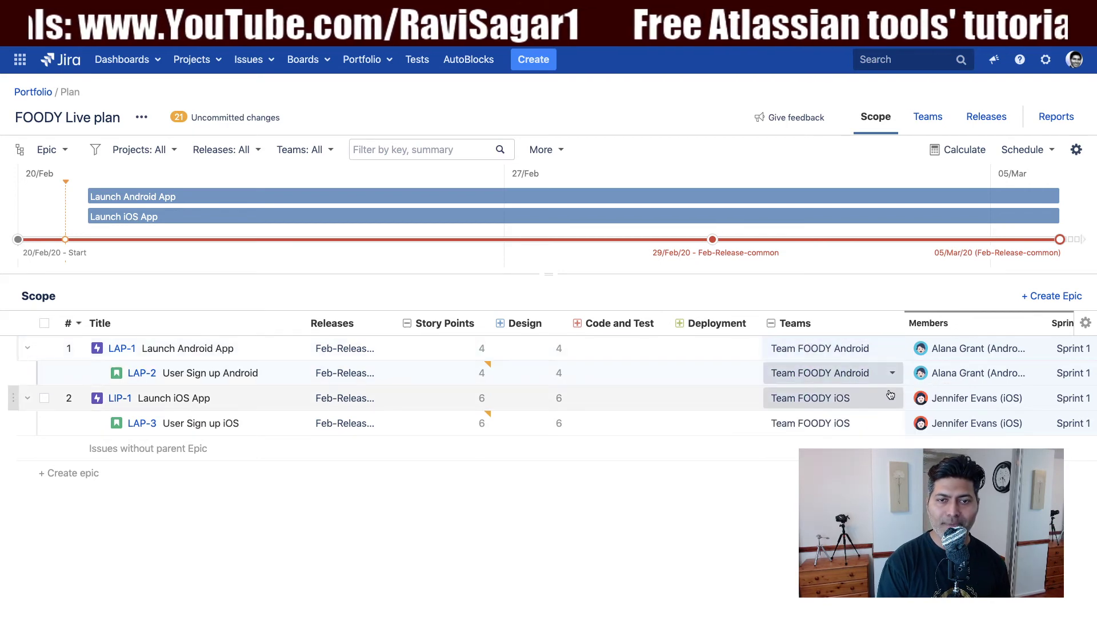
pyautogui.click(892, 372)
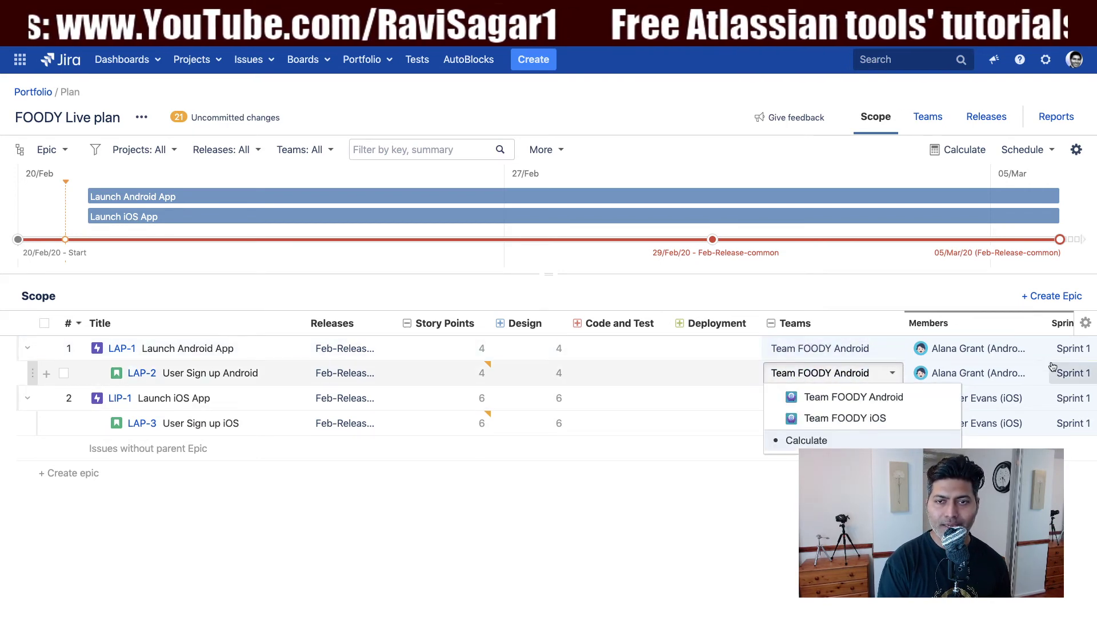
# Check the member choices of the Launch Android App epic, recalculate the plan and slightly narrow the Title column.
pyautogui.click(1033, 350)
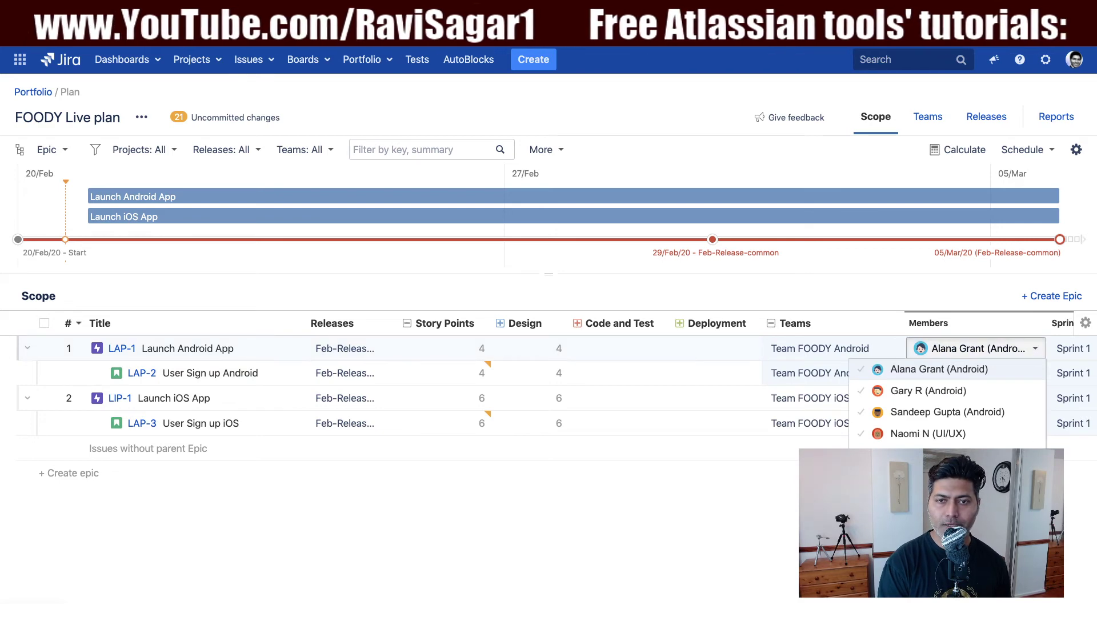
pyautogui.click(762, 468)
pyautogui.click(966, 156)
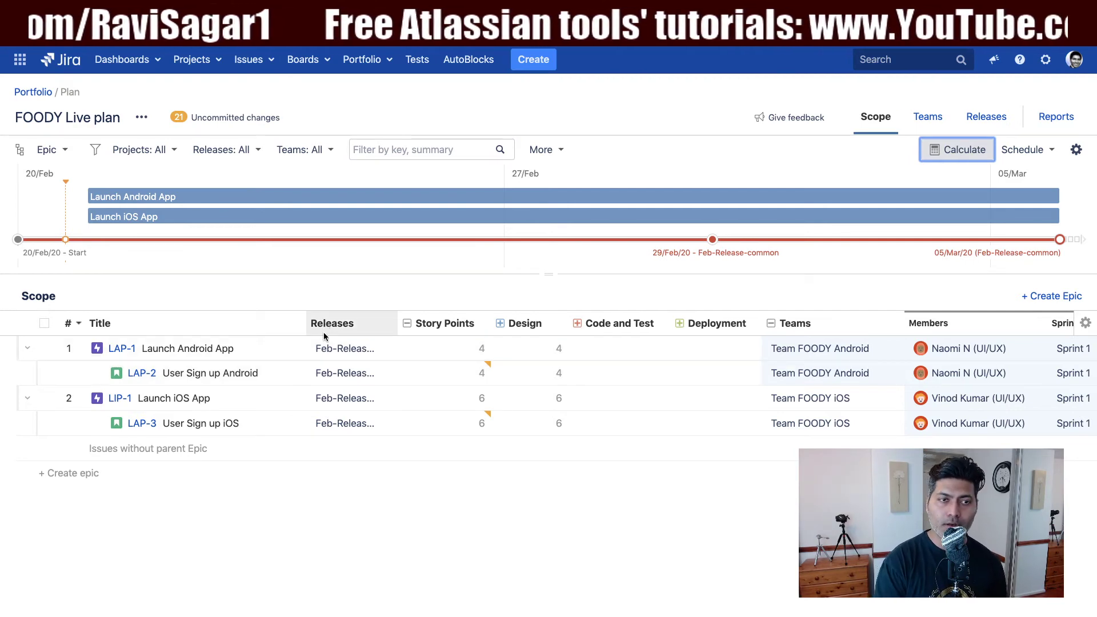
pyautogui.moveTo(306, 324); pyautogui.dragTo(248, 325)
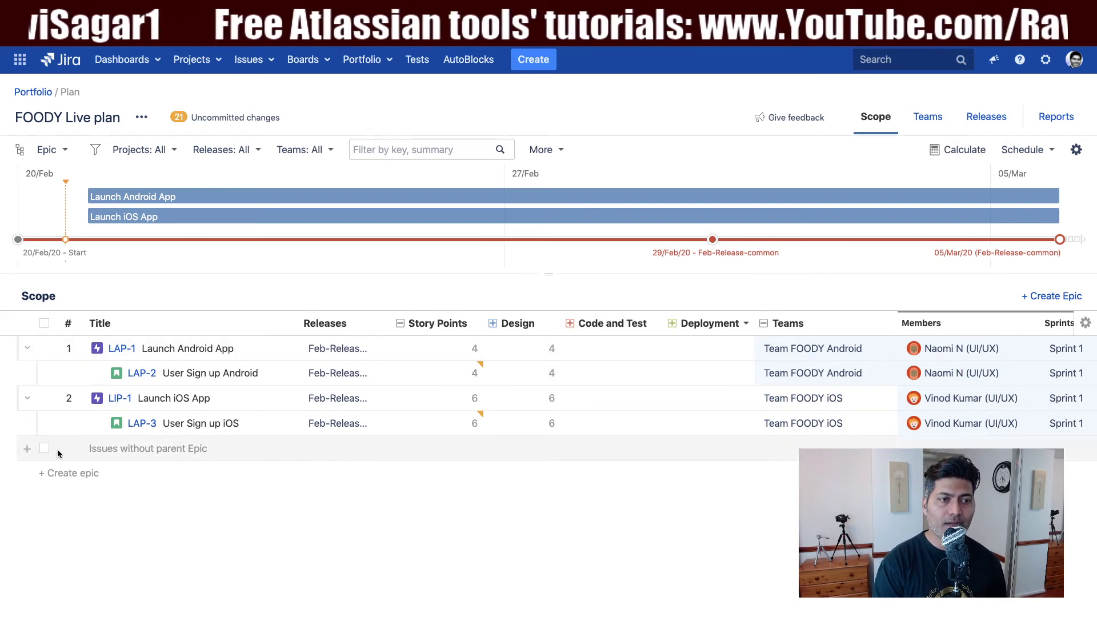
pyautogui.click(57, 473)
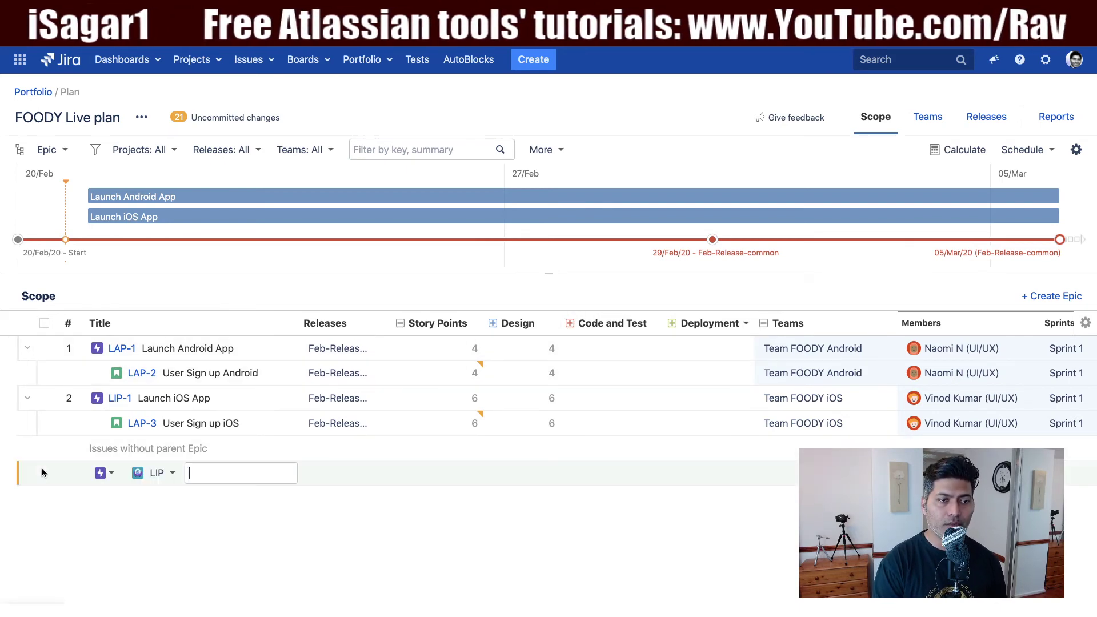
pyautogui.click(115, 476)
pyautogui.click(100, 534)
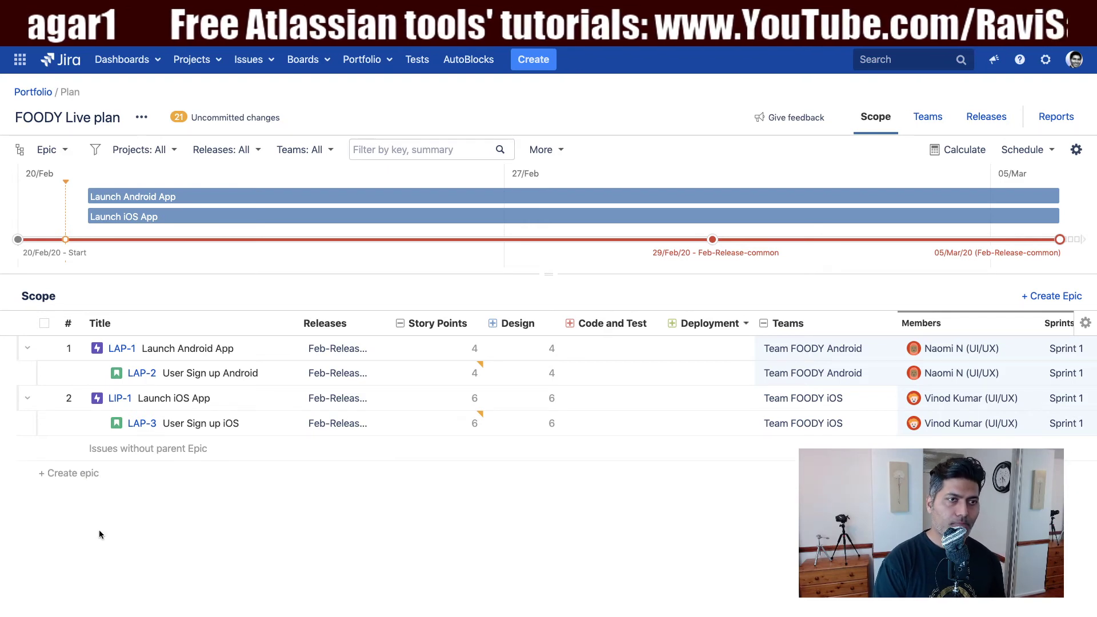
# Switch the plan to the Story level and create a story named Login functionality Android in the LAP project.
pyautogui.click(64, 148)
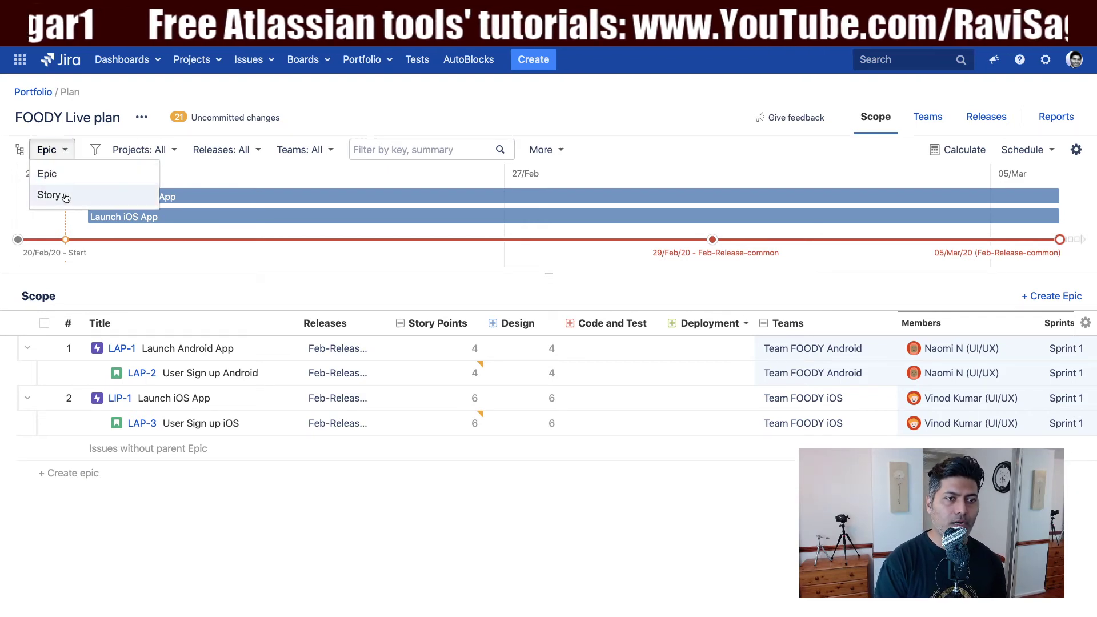
pyautogui.click(49, 195)
pyautogui.click(57, 400)
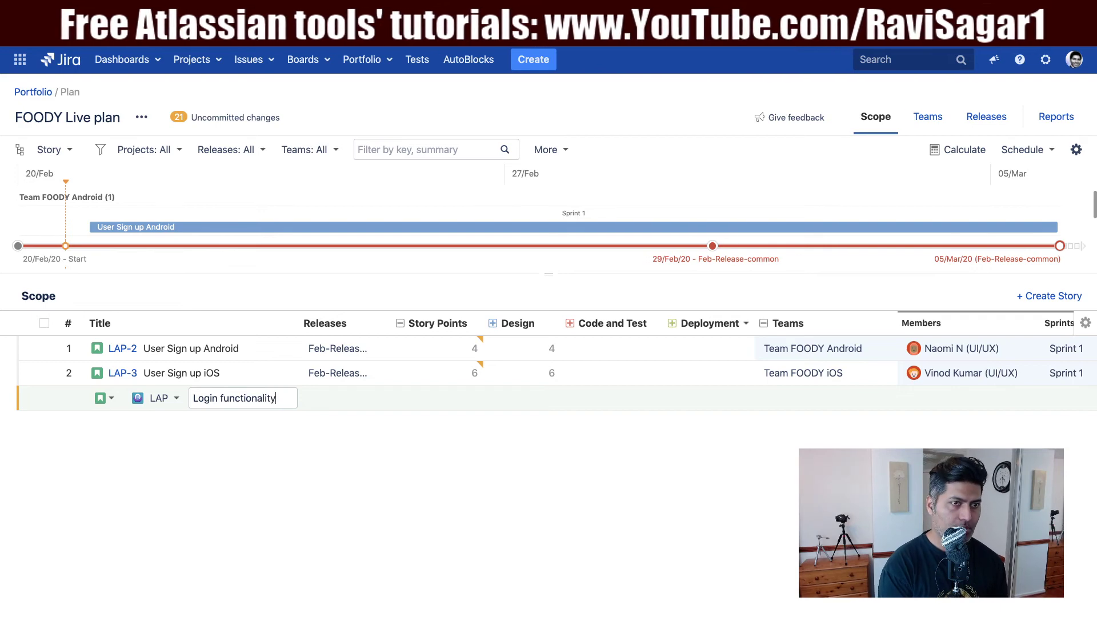
pyautogui.write('Login functionality Android')
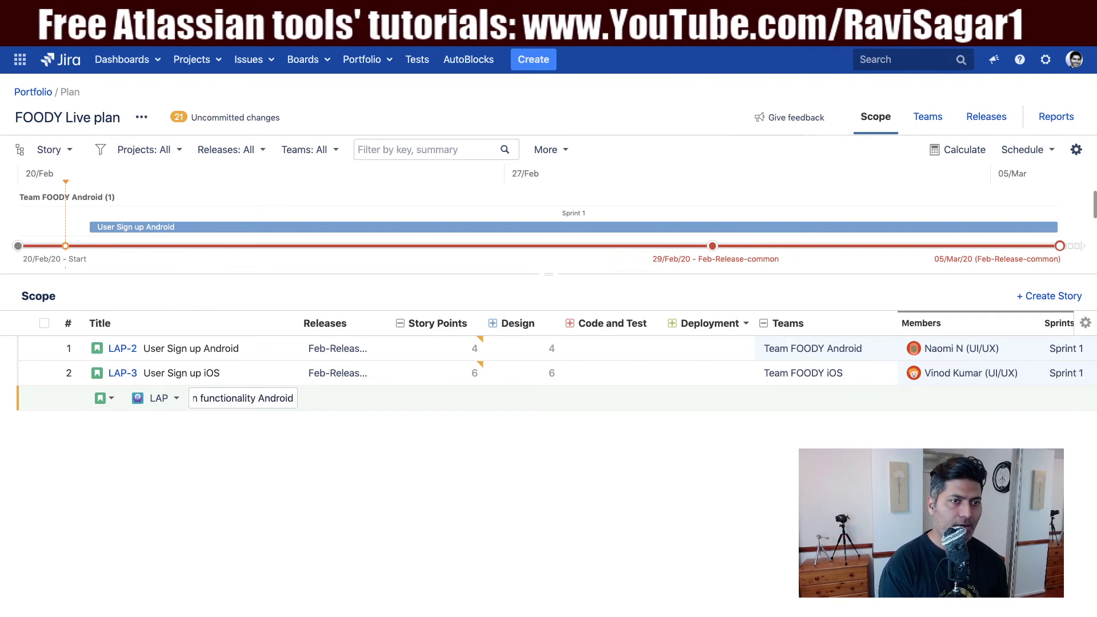
pyautogui.press('Return')
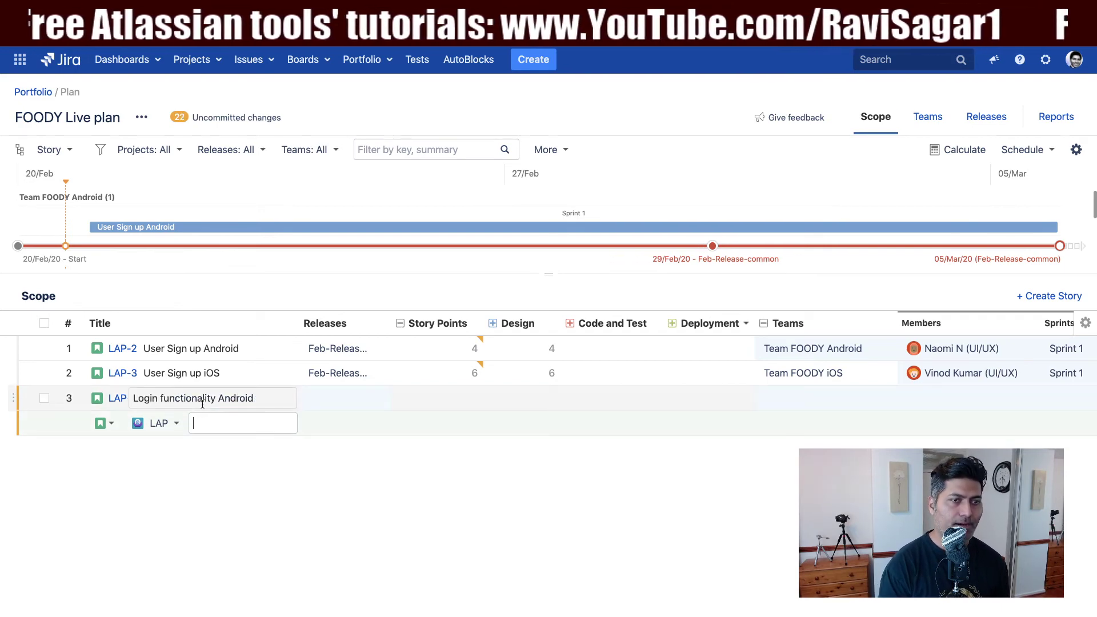
# Create a story named Login functionality iOS in the LIP project.
pyautogui.click(175, 424)
pyautogui.click(182, 468)
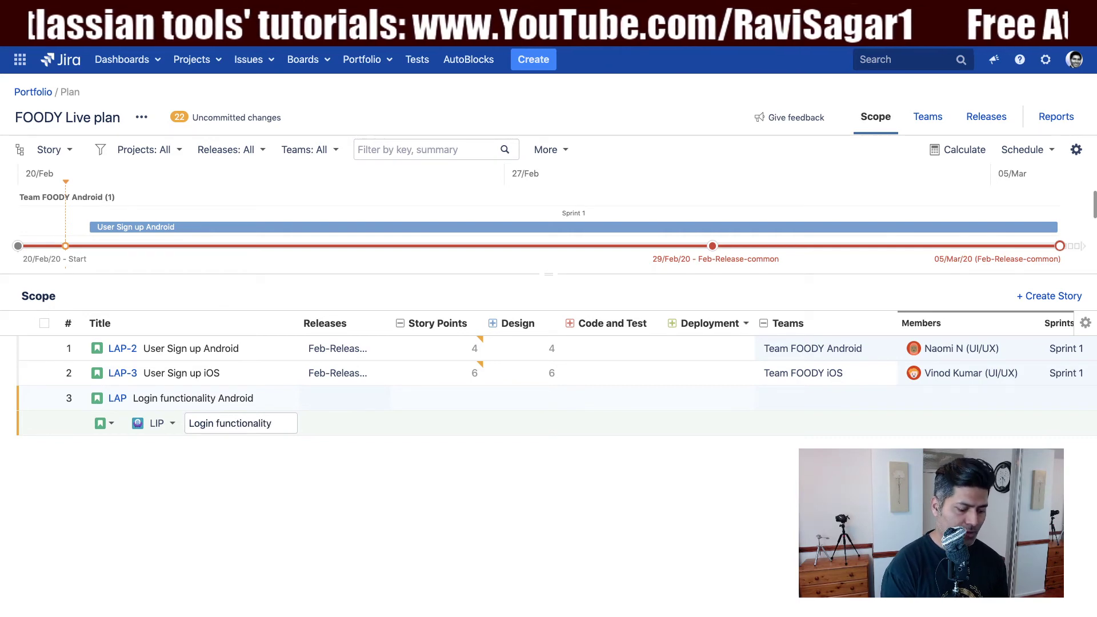
pyautogui.write('Login functionality iOS')
pyautogui.press('Return')
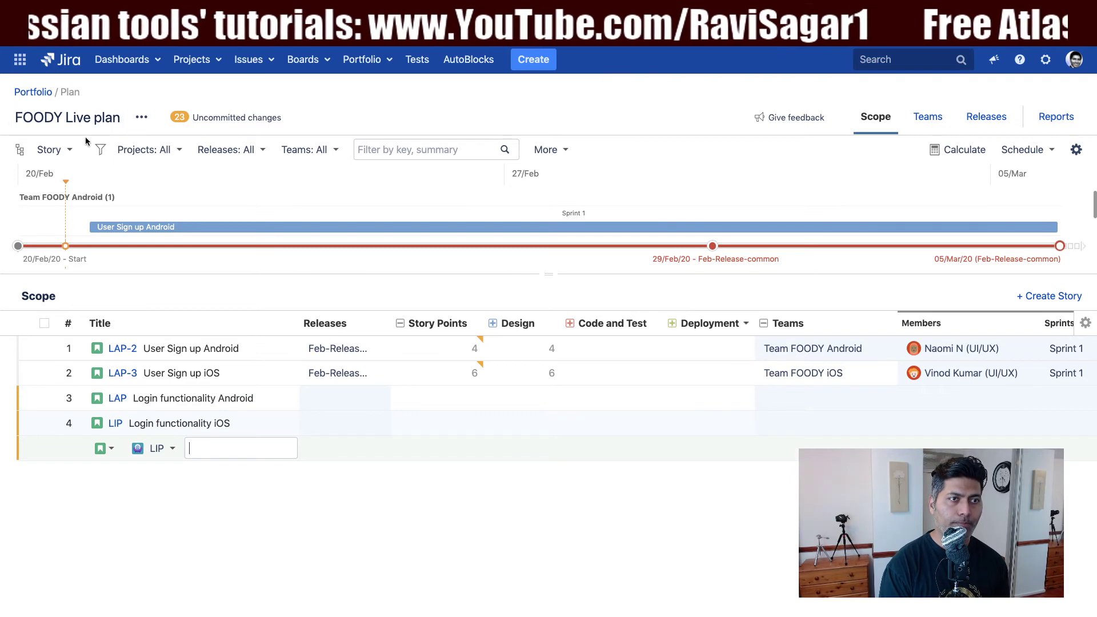
# View the scope at the Epic level and return to the Story level.
pyautogui.click(51, 150)
pyautogui.click(72, 178)
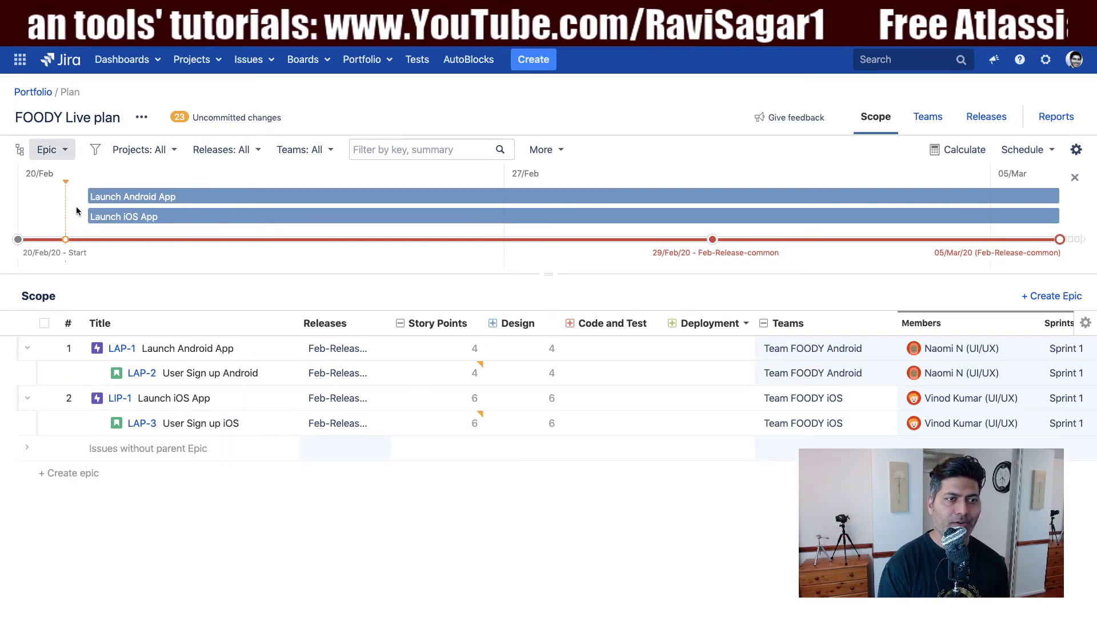
pyautogui.click(64, 150)
pyautogui.click(63, 198)
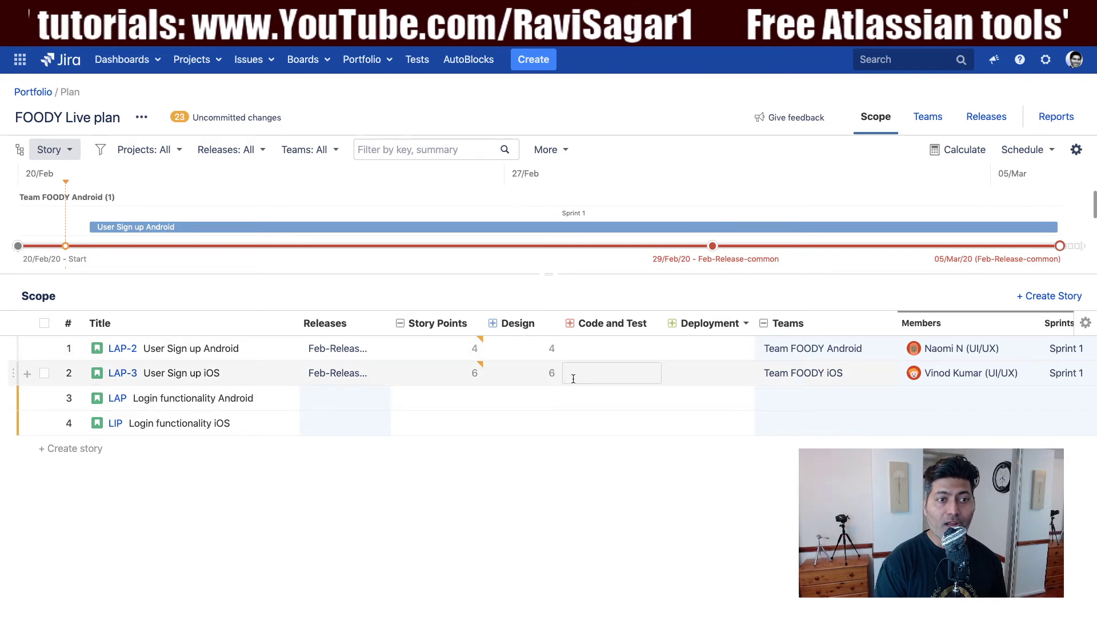
# Expand the Code and Test skills, set the Java estimate of both Login functionality stories to 6, and recalculate the plan.
pyautogui.click(570, 322)
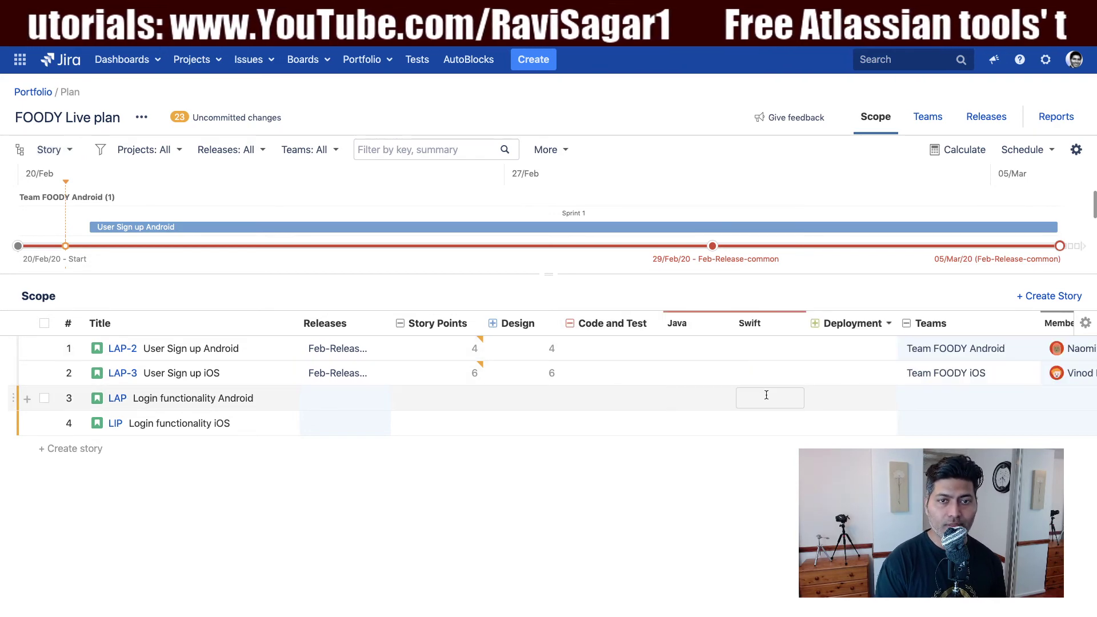
pyautogui.click(687, 398)
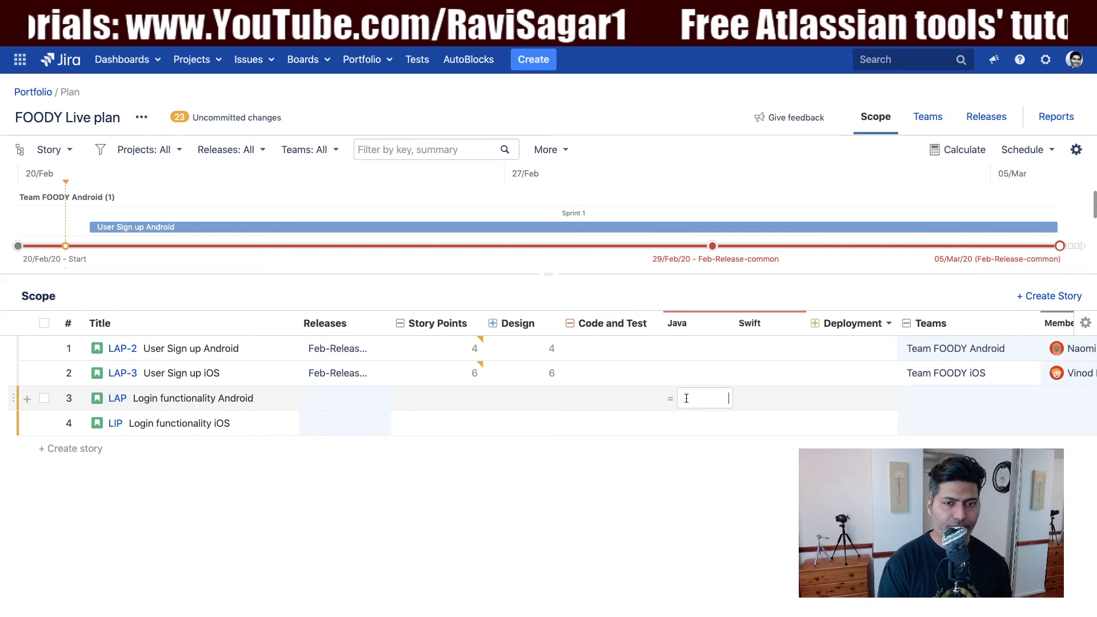
pyautogui.write('4')
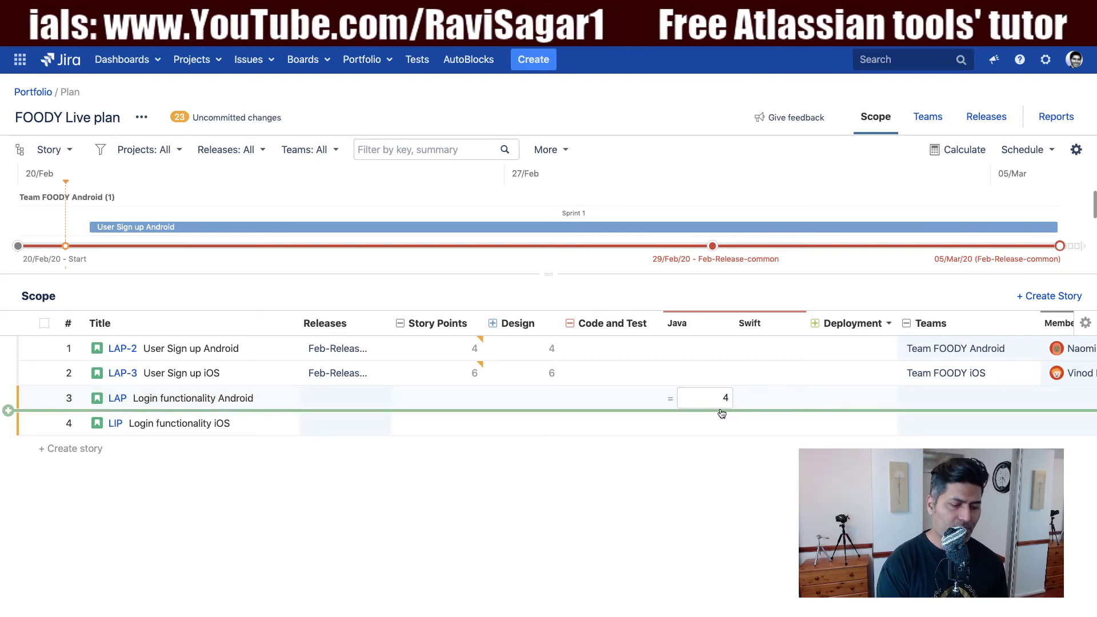
pyautogui.press('BackSpace')
pyautogui.write('6')
pyautogui.click(710, 423)
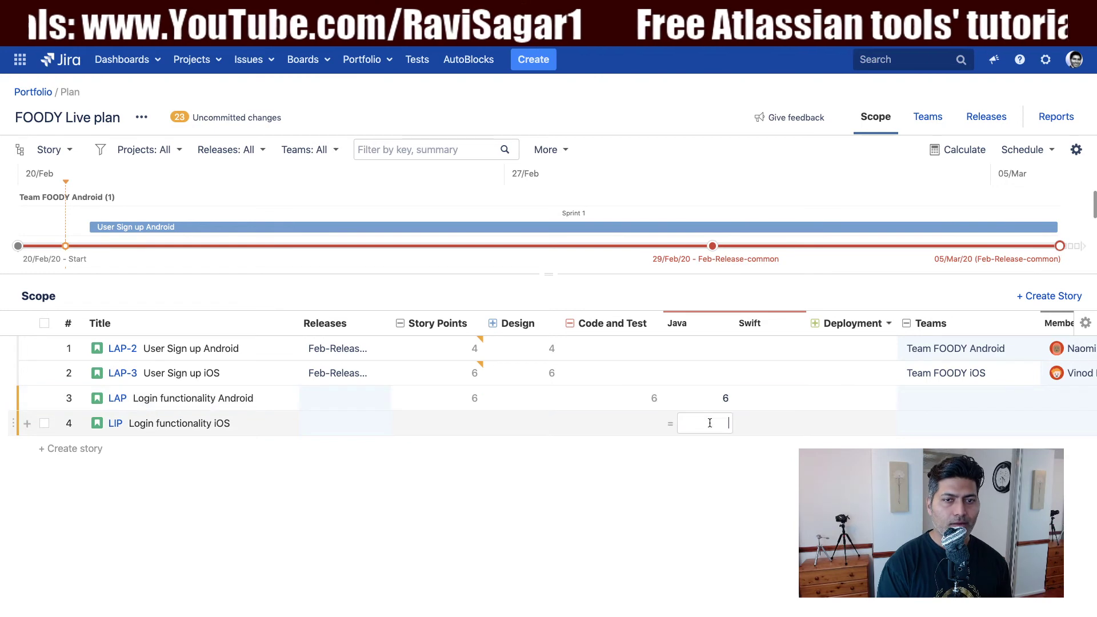
pyautogui.write('6')
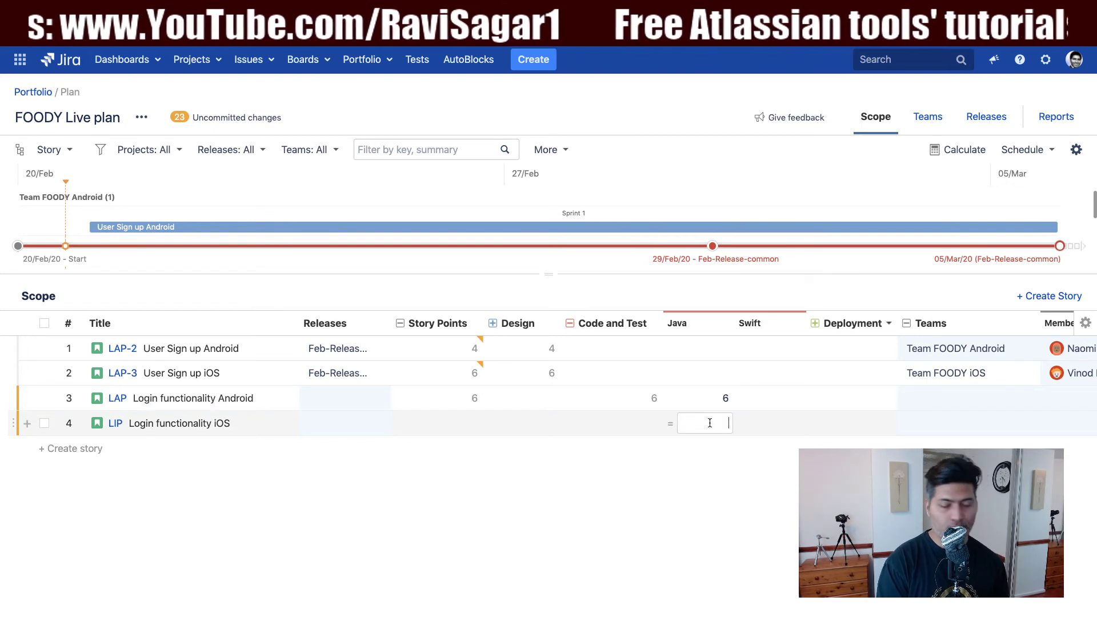
pyautogui.click(690, 489)
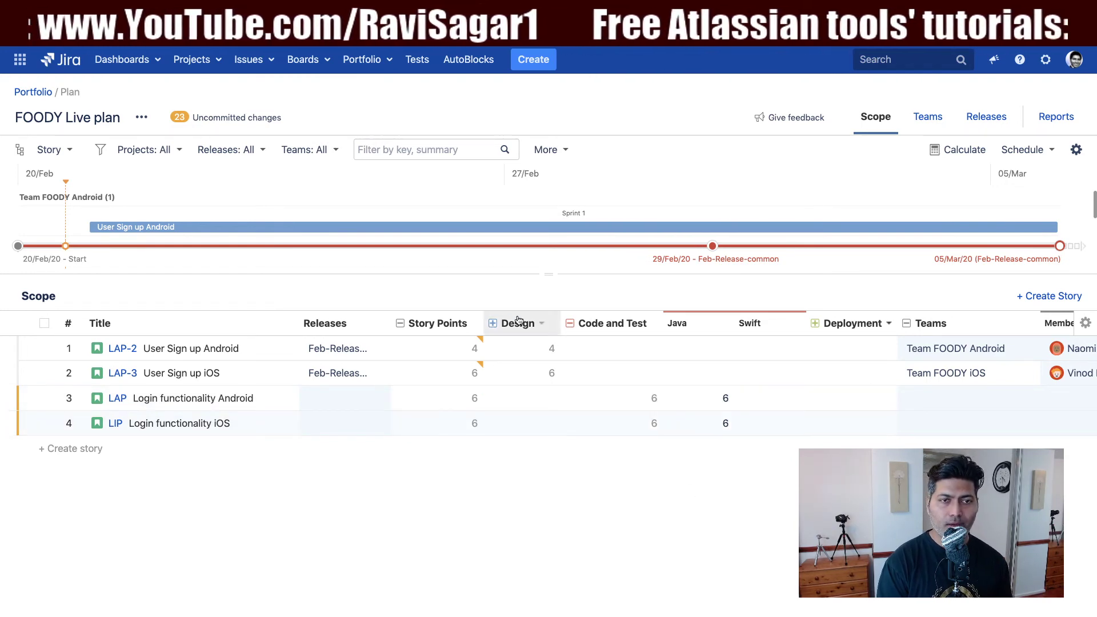
pyautogui.click(955, 152)
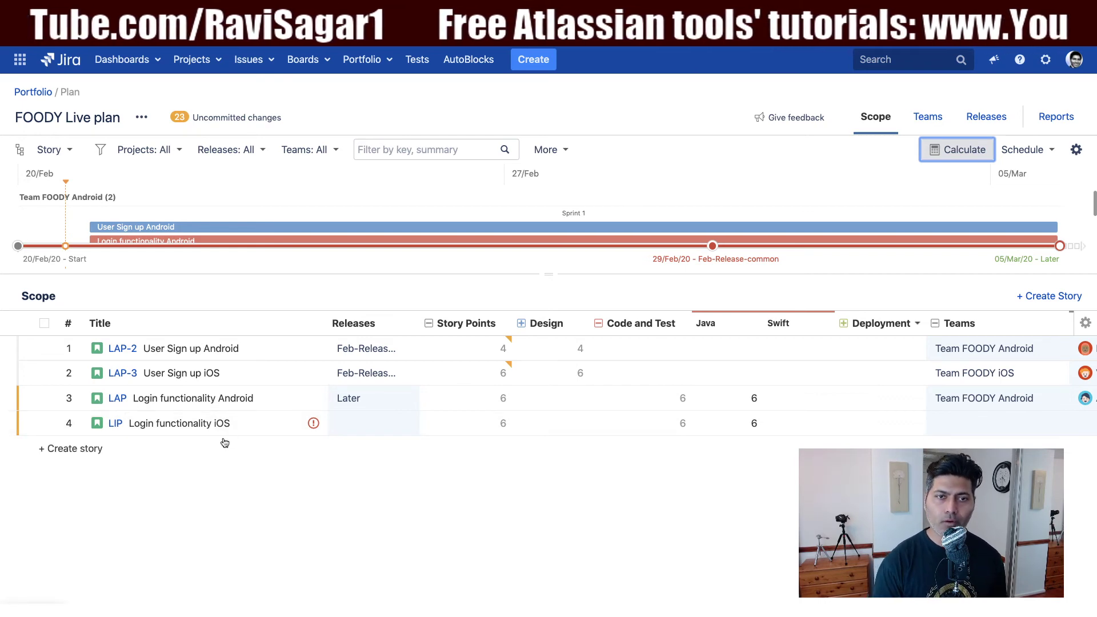
# Collapse the story point stages and assign Login functionality Android to the Launch Android App epic and Login functionality iOS to Launch iOS App.
pyautogui.click(427, 327)
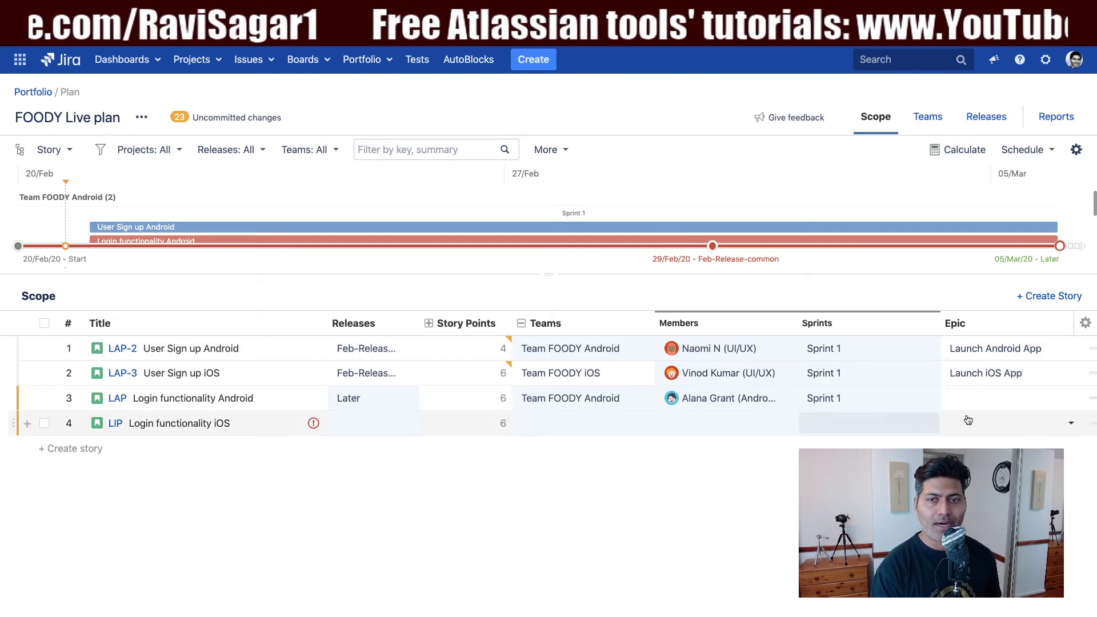
pyautogui.click(1058, 398)
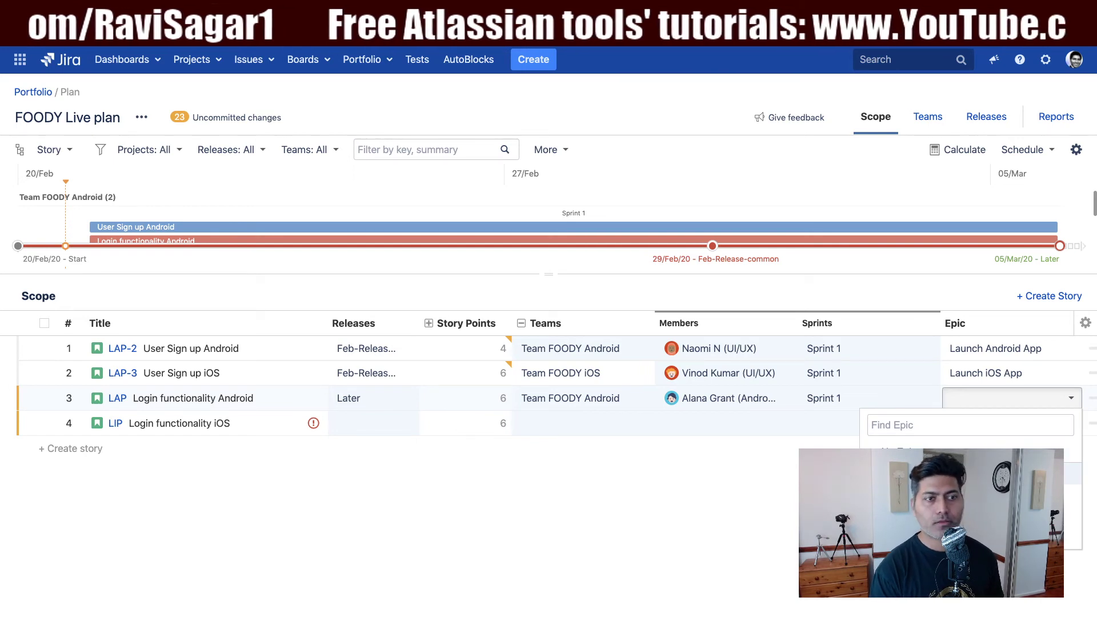
pyautogui.click(994, 474)
pyautogui.click(1066, 425)
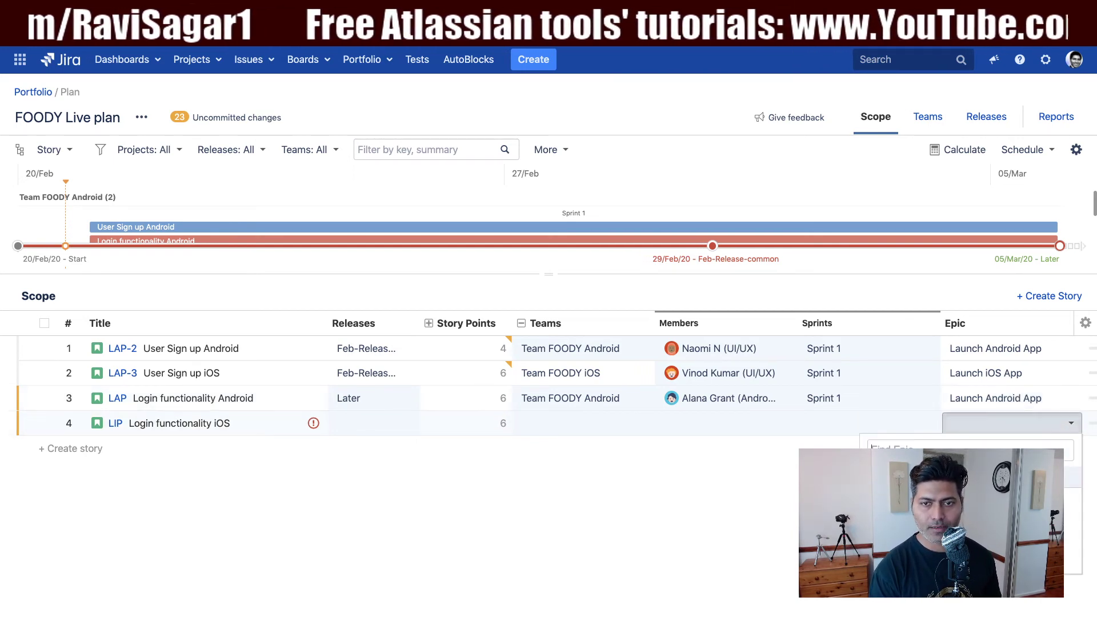
pyautogui.click(995, 520)
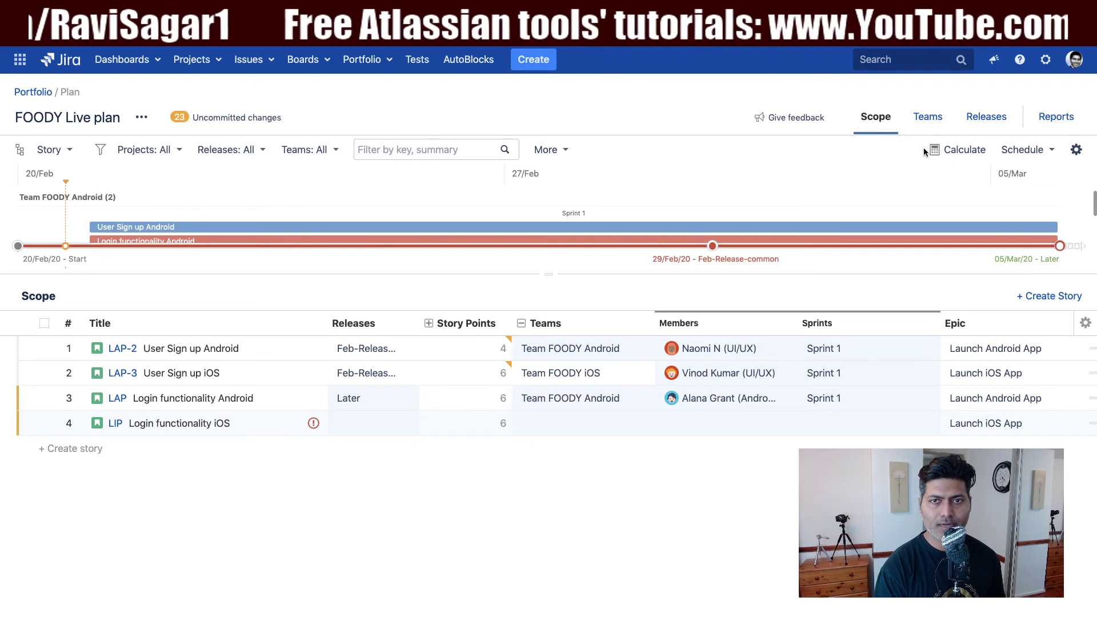
# Recalculate the plan and open the scheduling warning details of the Login functionality iOS story.
pyautogui.click(951, 153)
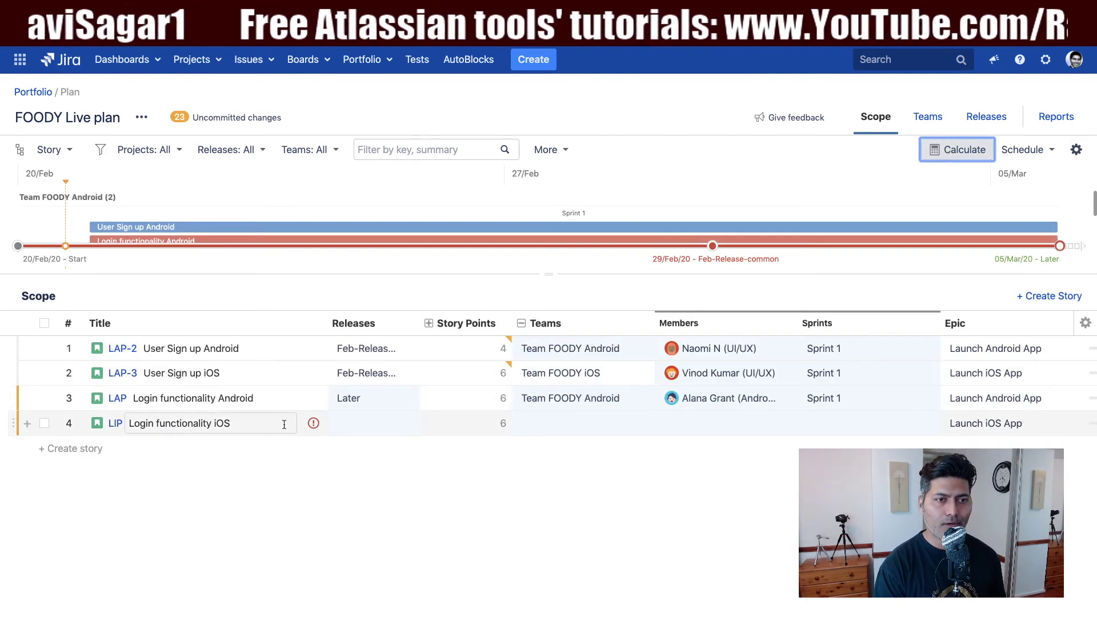
pyautogui.click(313, 424)
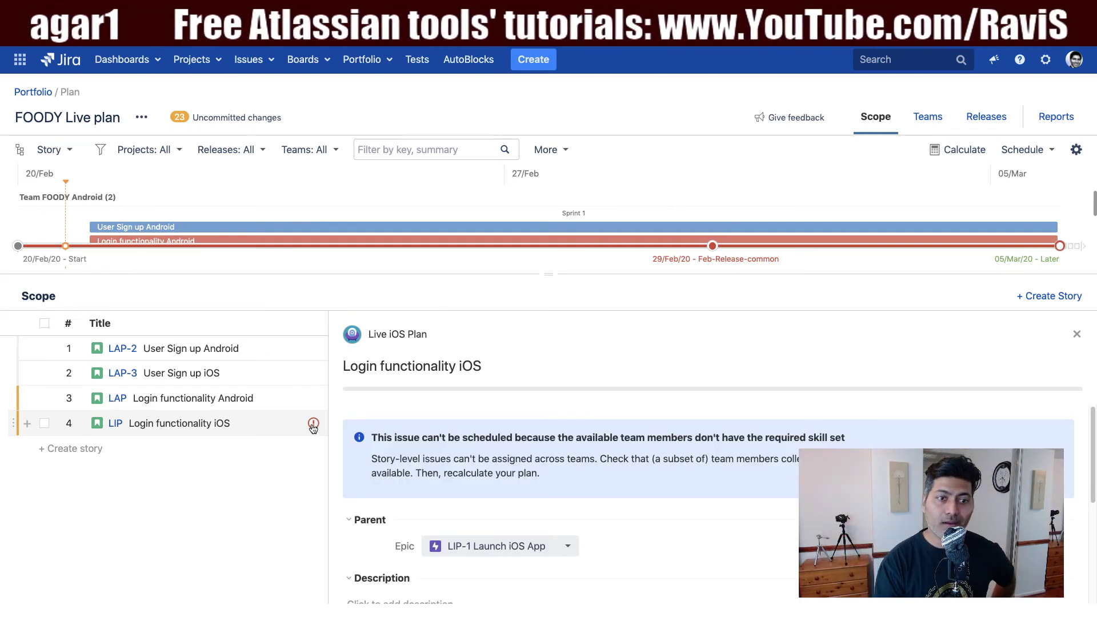
pyautogui.scroll(-3, 395, 453)
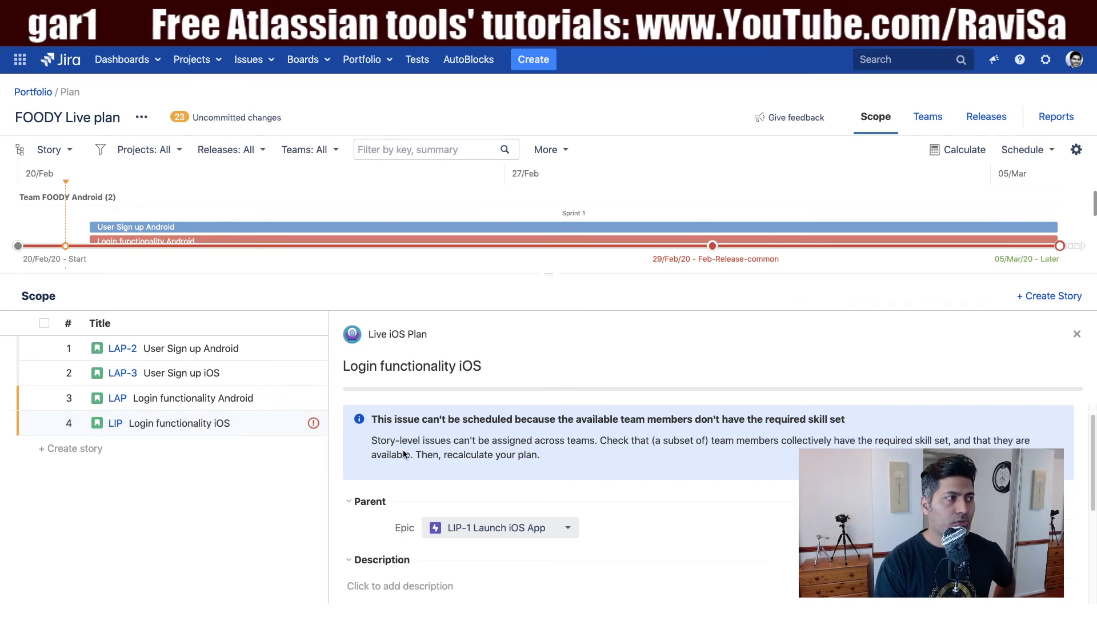
# Review the scheduling warning and details of the Login functionality iOS story, and close its detail view.
pyautogui.scroll(2, 400, 452)
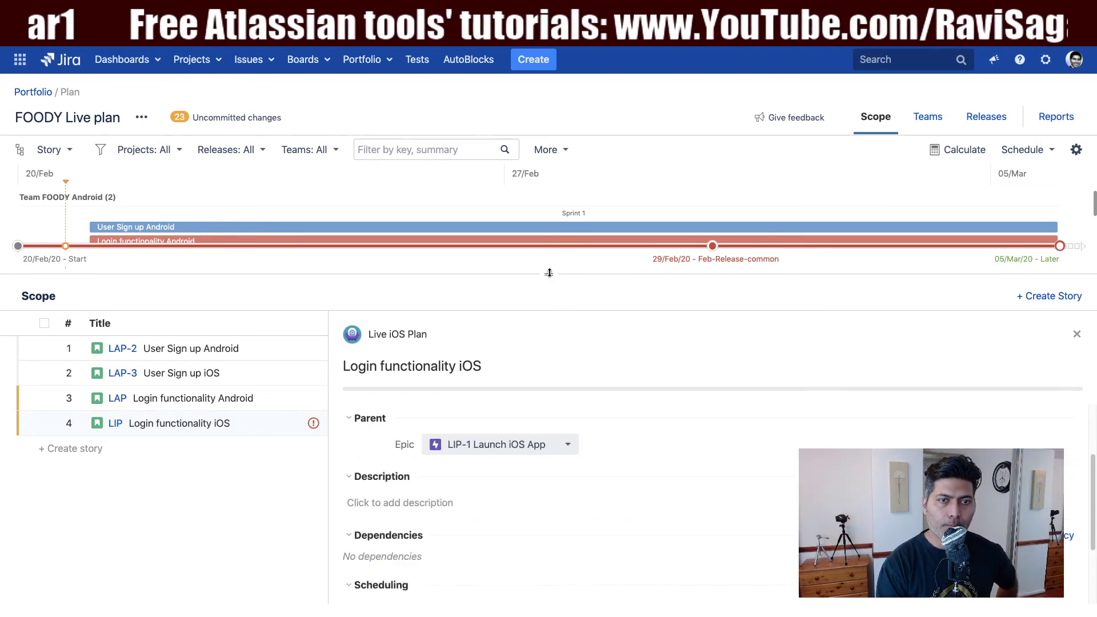
pyautogui.scroll(2, 472, 485)
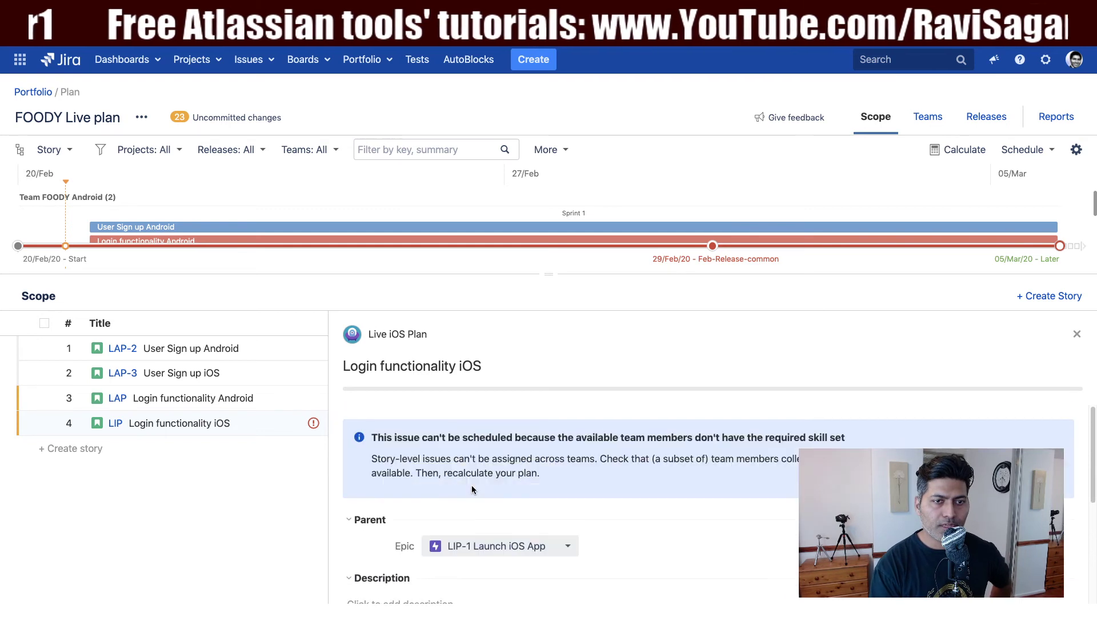
pyautogui.scroll(-1, 471, 485)
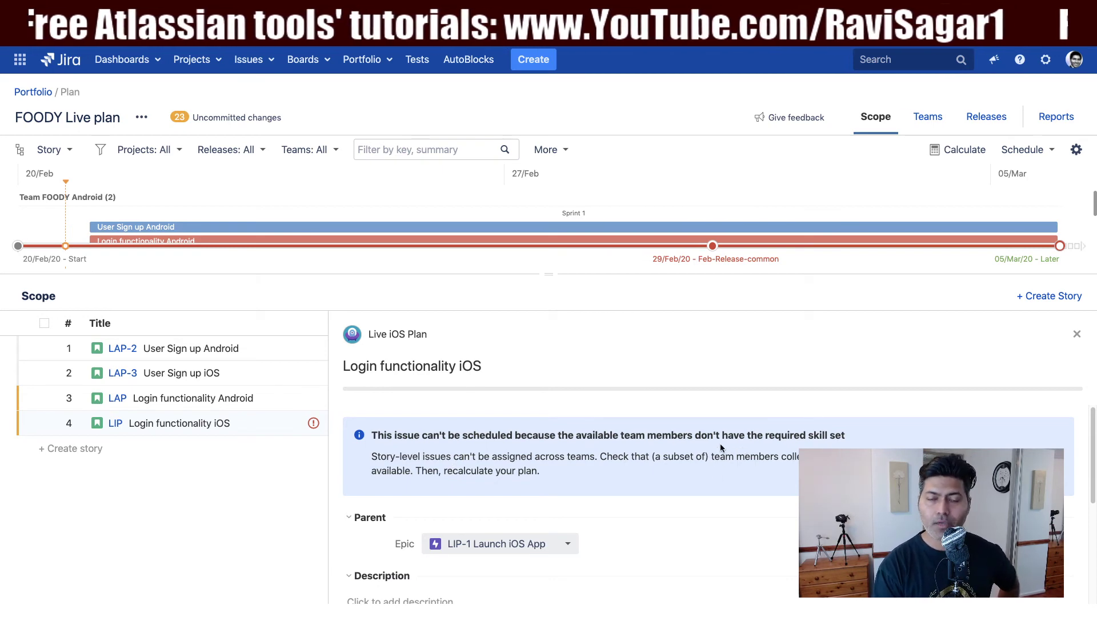
pyautogui.click(1077, 333)
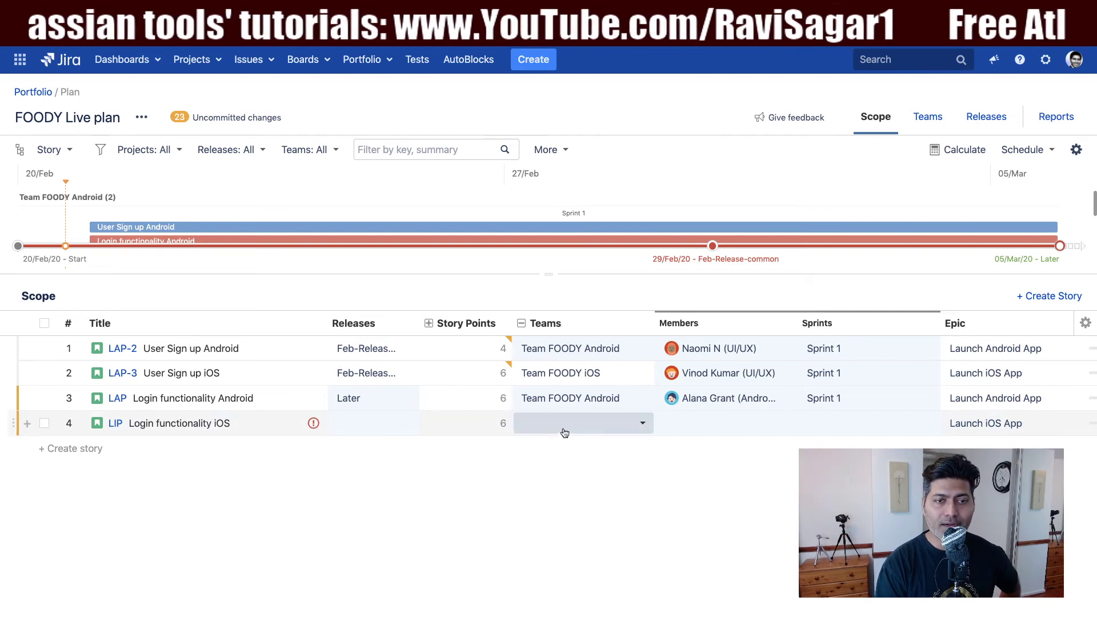
# Clear the Java estimate of Login functionality iOS, set its Swift estimate to 6 instead, and recalculate the plan.
pyautogui.click(429, 323)
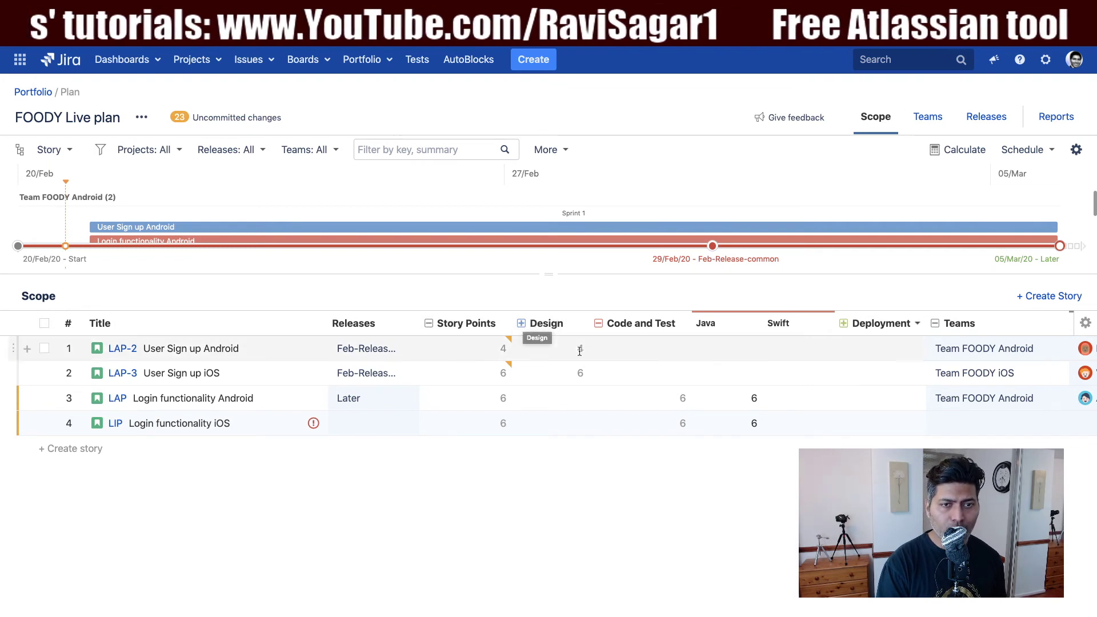
pyautogui.click(752, 424)
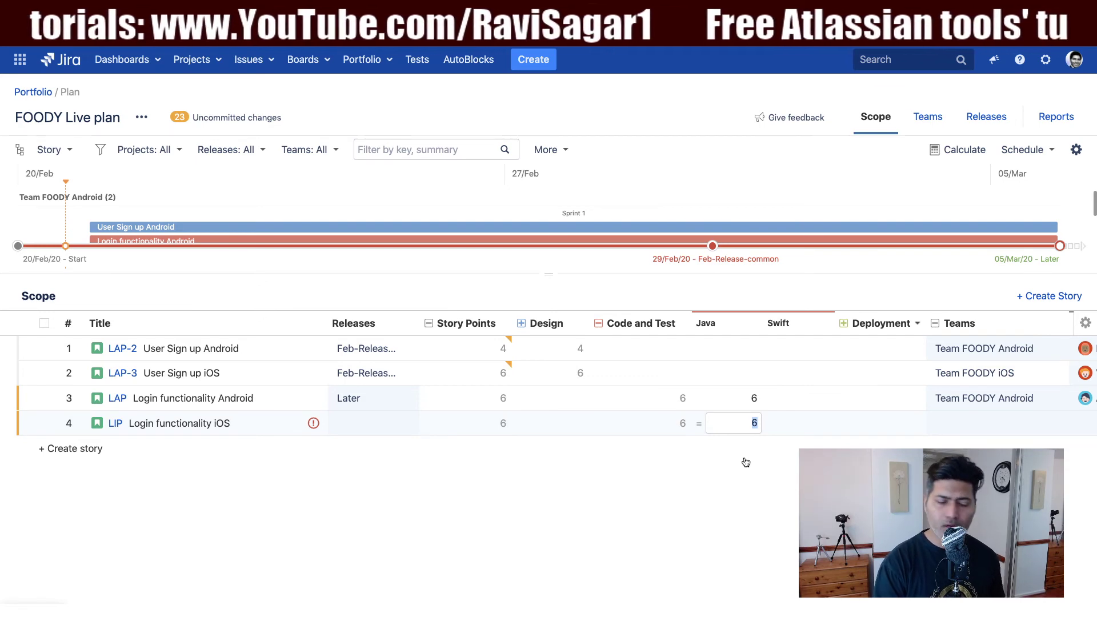
pyautogui.press('BackSpace')
pyautogui.click(790, 421)
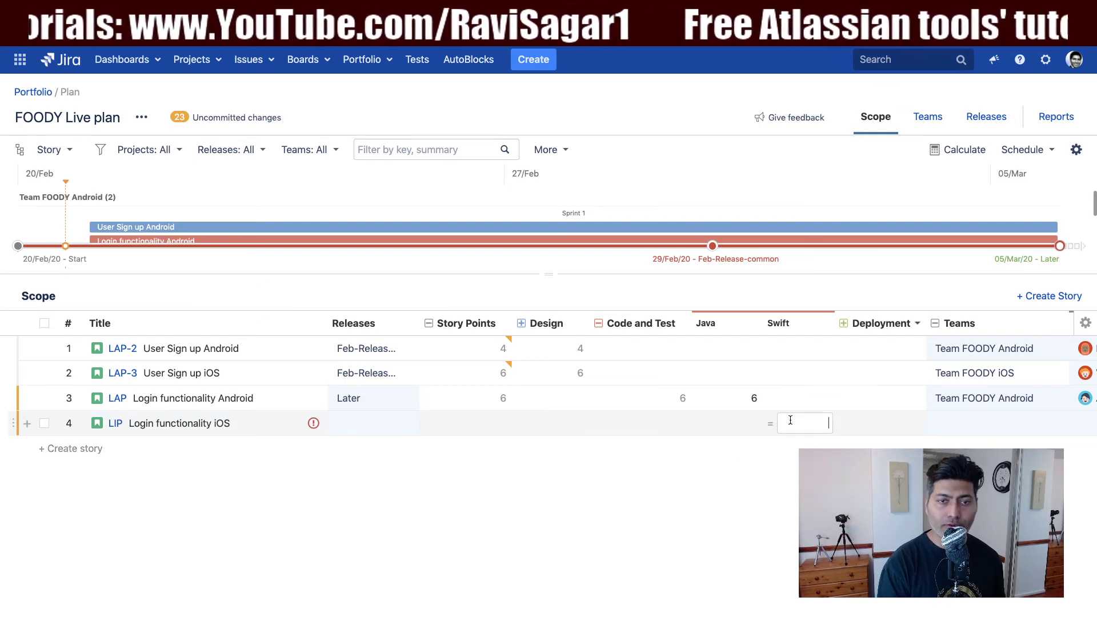
pyautogui.write('6')
pyautogui.press('Return')
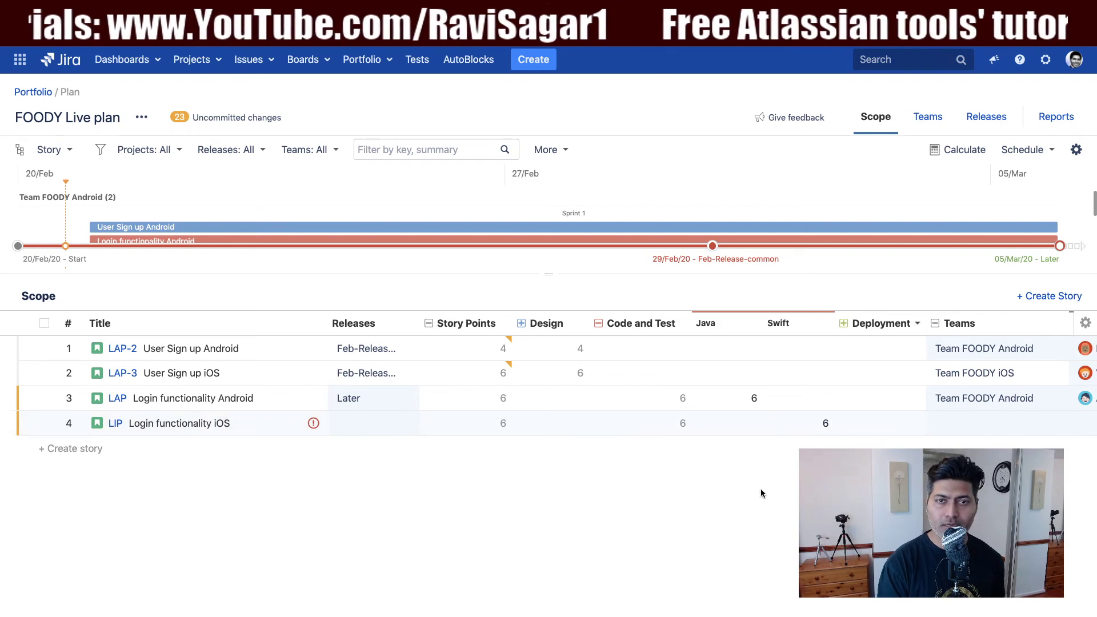
pyautogui.click(953, 150)
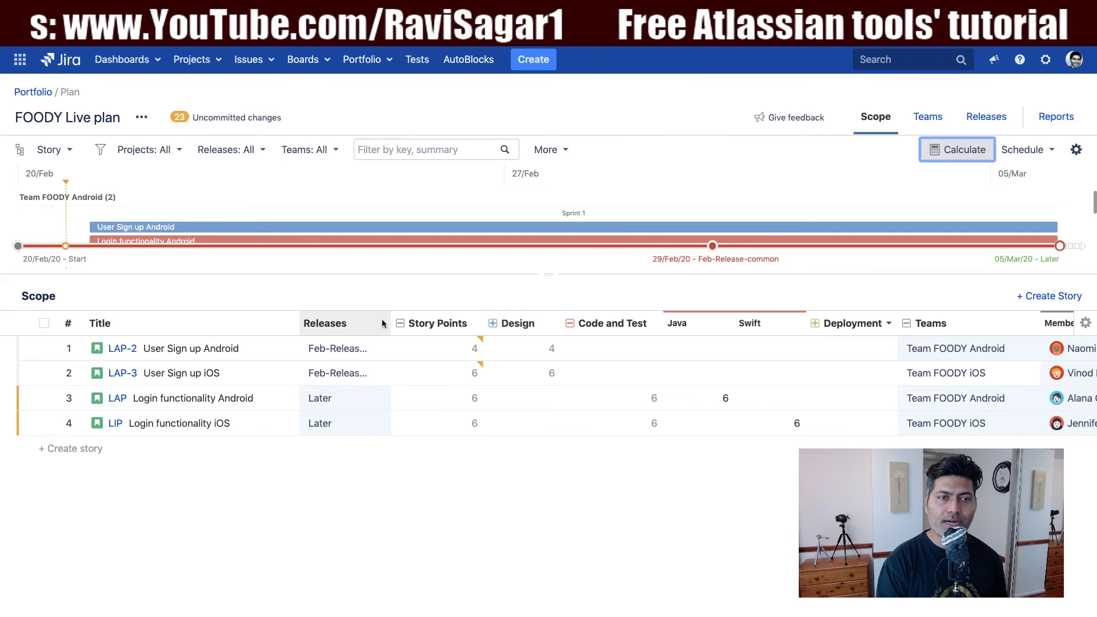
# Check the sprint options of User Sign up Android with the story point stages collapsed, and recalculate the plan.
pyautogui.click(398, 324)
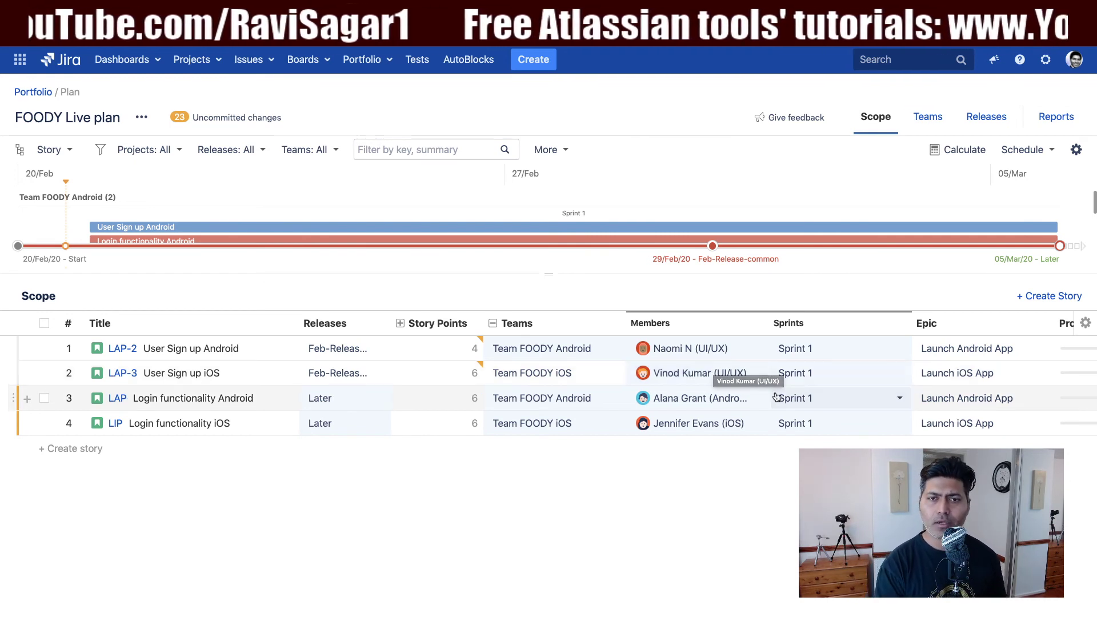
pyautogui.click(899, 349)
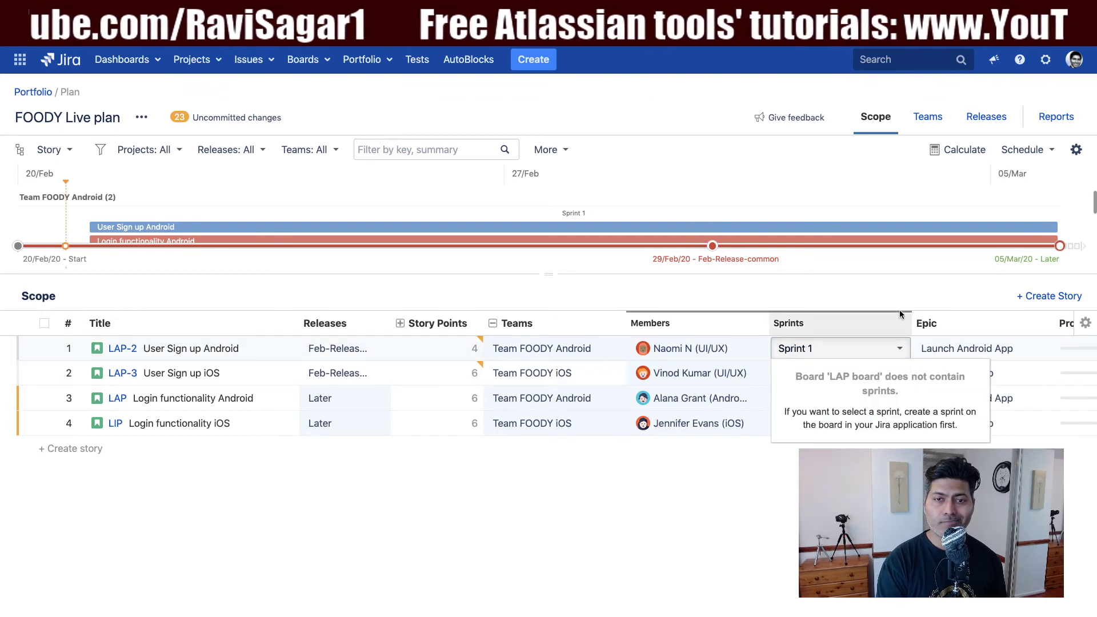
pyautogui.click(903, 292)
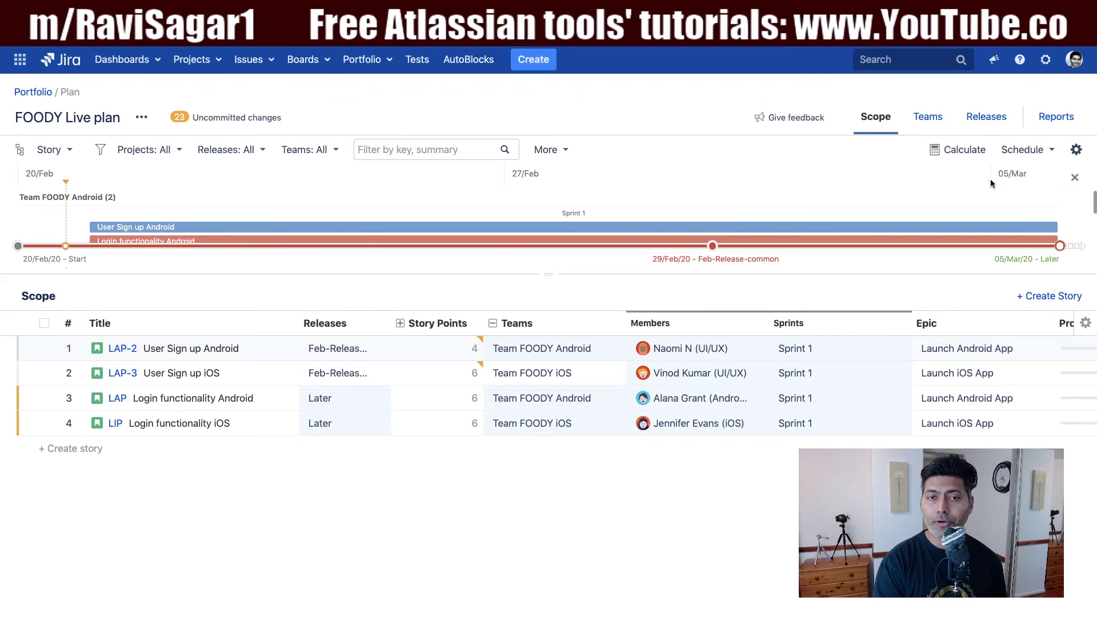
pyautogui.click(958, 150)
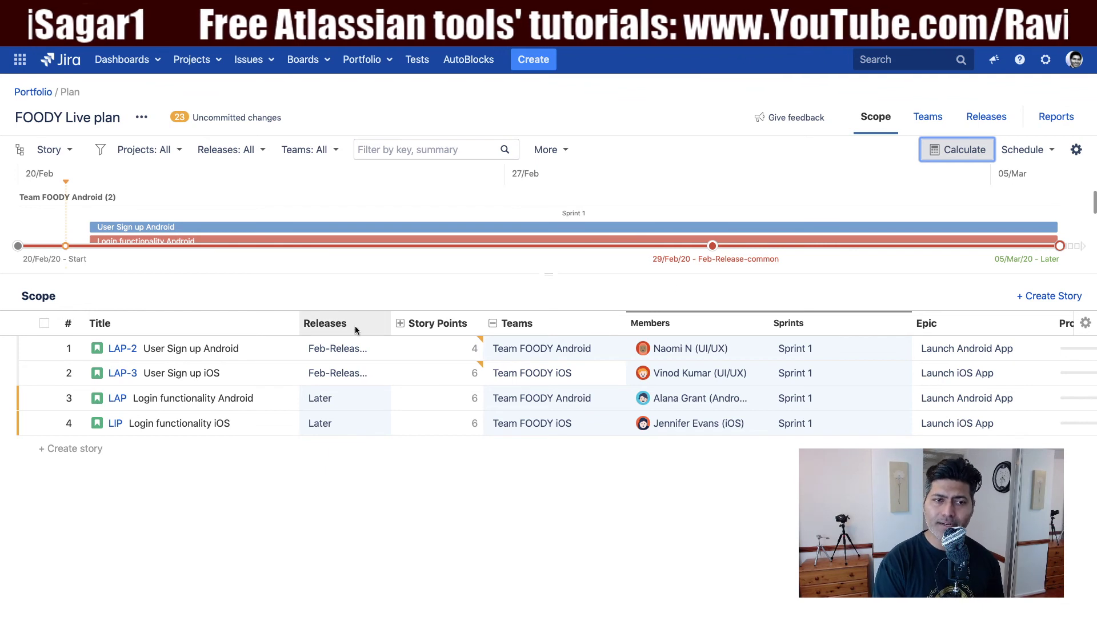
# Set the Java estimate of Login functionality Android and the Swift estimate of Login functionality iOS to 2, and recalculate the plan.
pyautogui.click(400, 323)
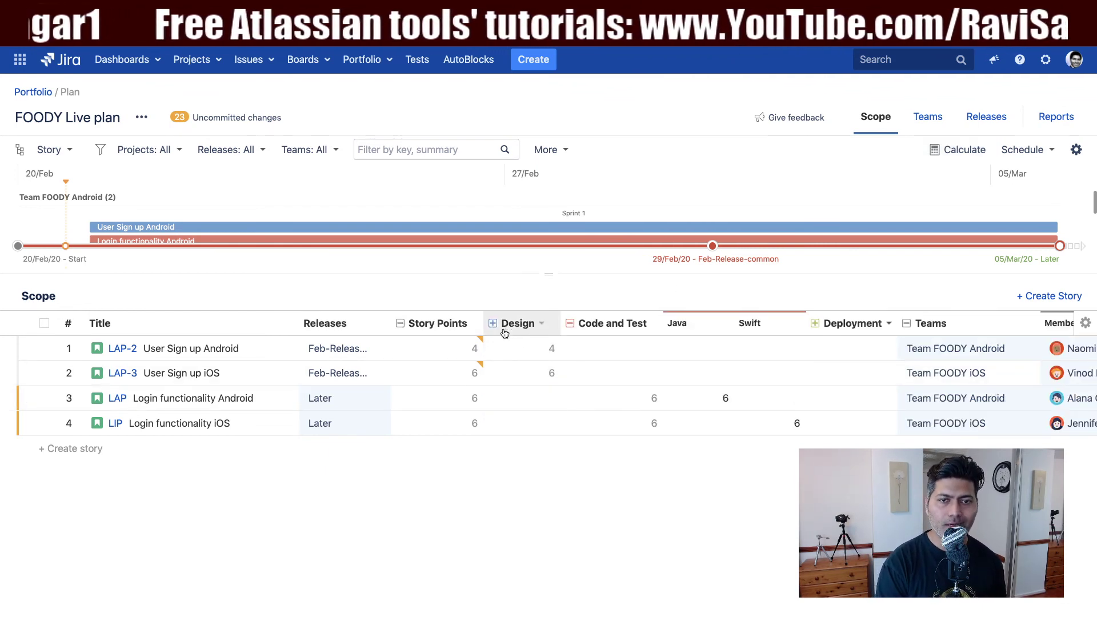
pyautogui.click(724, 399)
pyautogui.rightClick(726, 399)
pyautogui.click(705, 396)
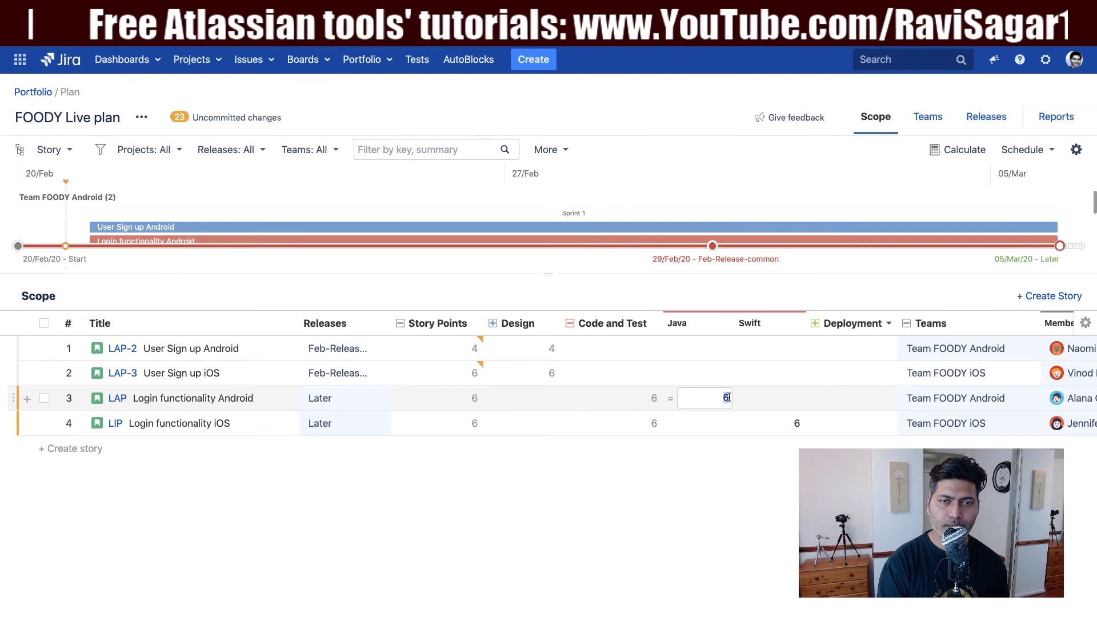
pyautogui.write('2')
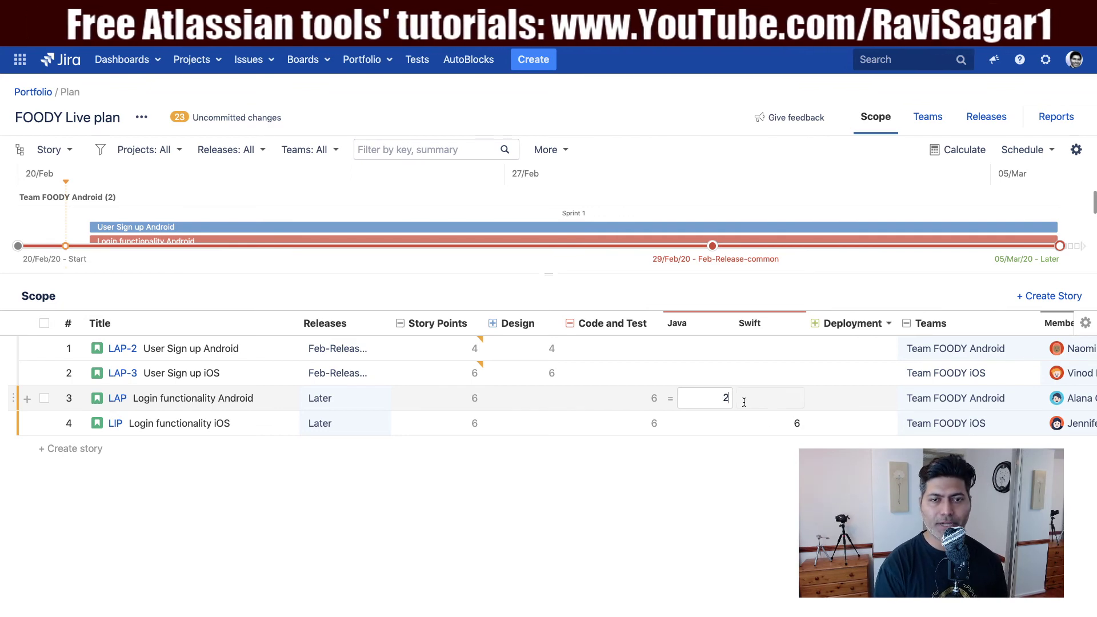
pyautogui.click(769, 423)
pyautogui.write('2')
pyautogui.click(768, 494)
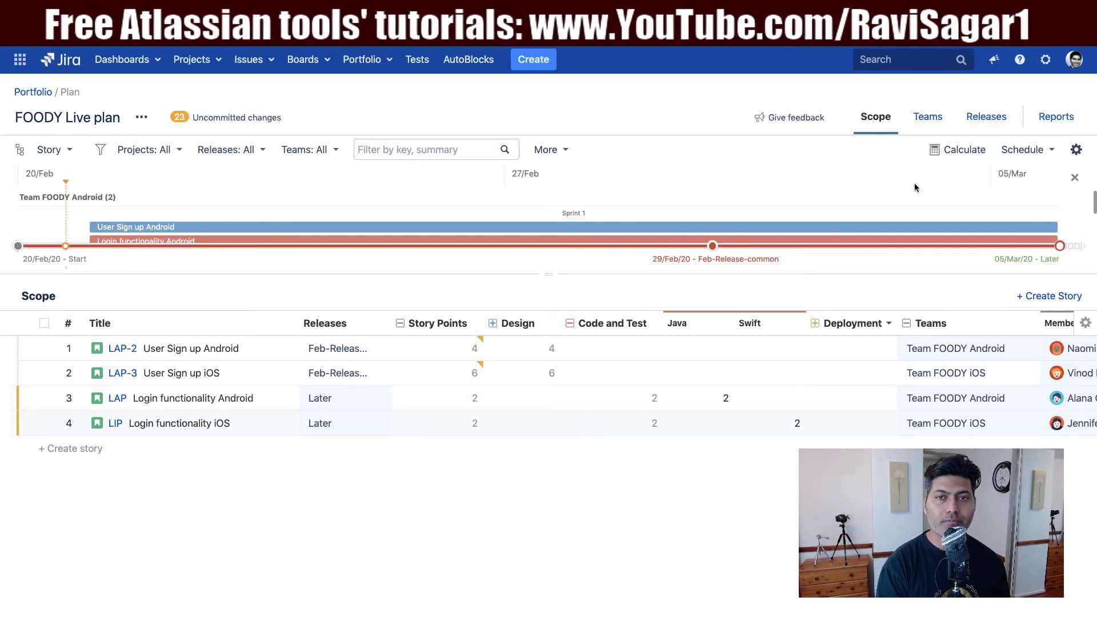
pyautogui.click(959, 150)
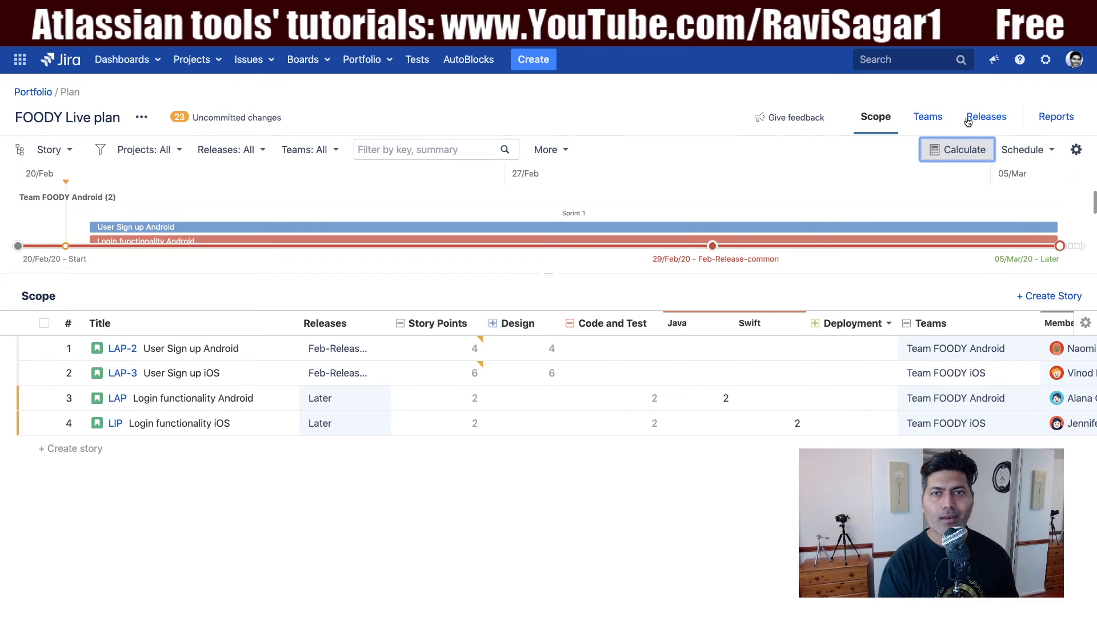
# Align the dates of the cross-project release Feb-Release-common with a fixed release date of 28/Feb/20, leaving the start date as is.
pyautogui.click(986, 123)
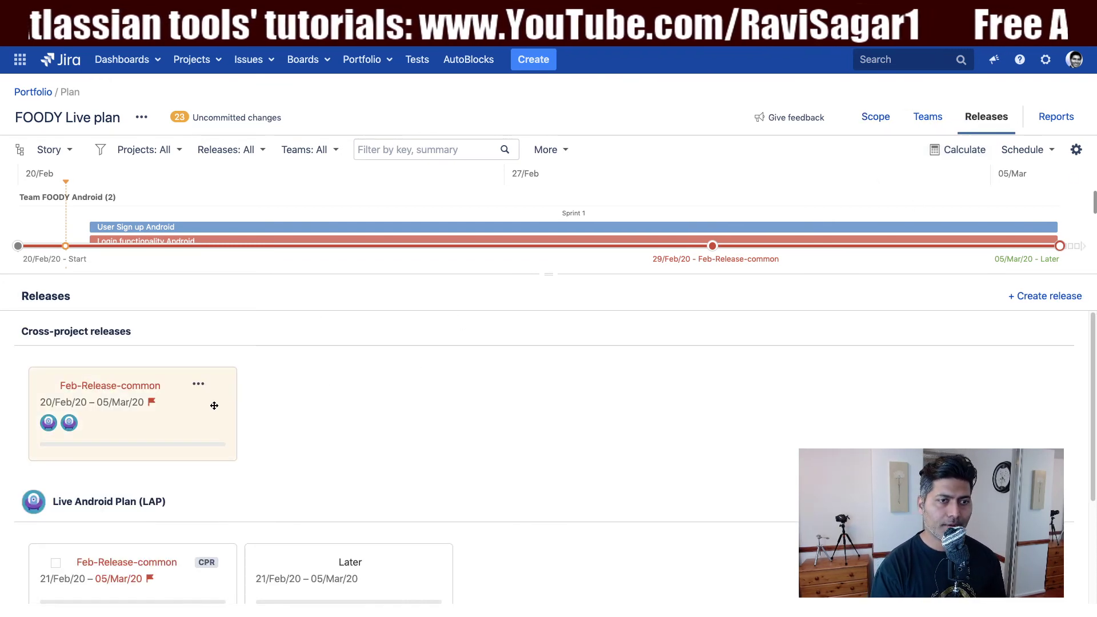
pyautogui.click(203, 384)
pyautogui.click(341, 377)
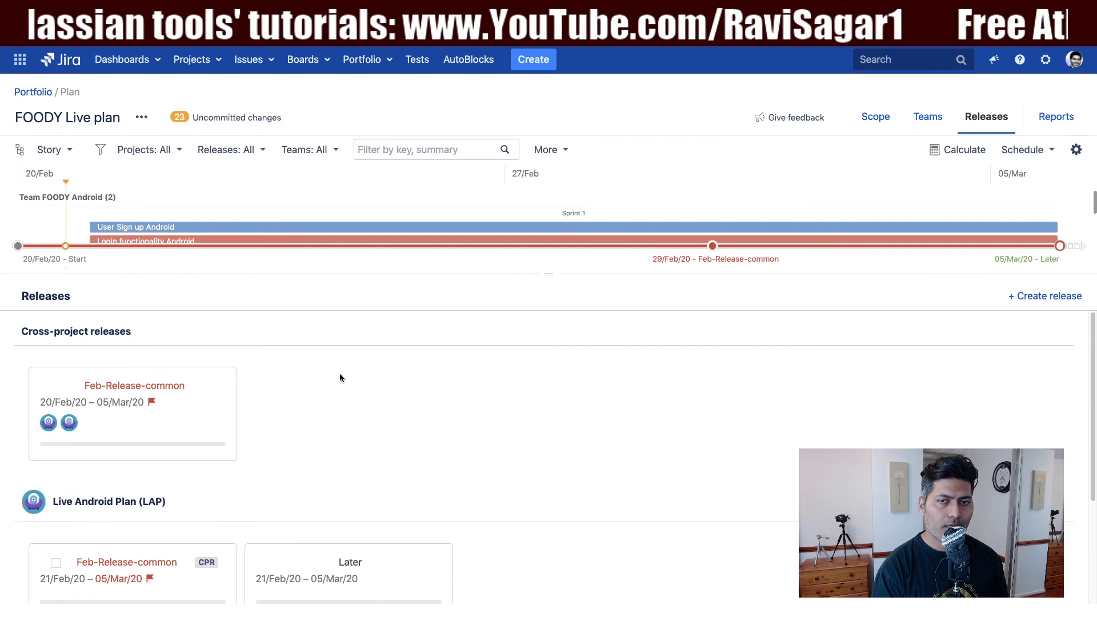
pyautogui.click(124, 386)
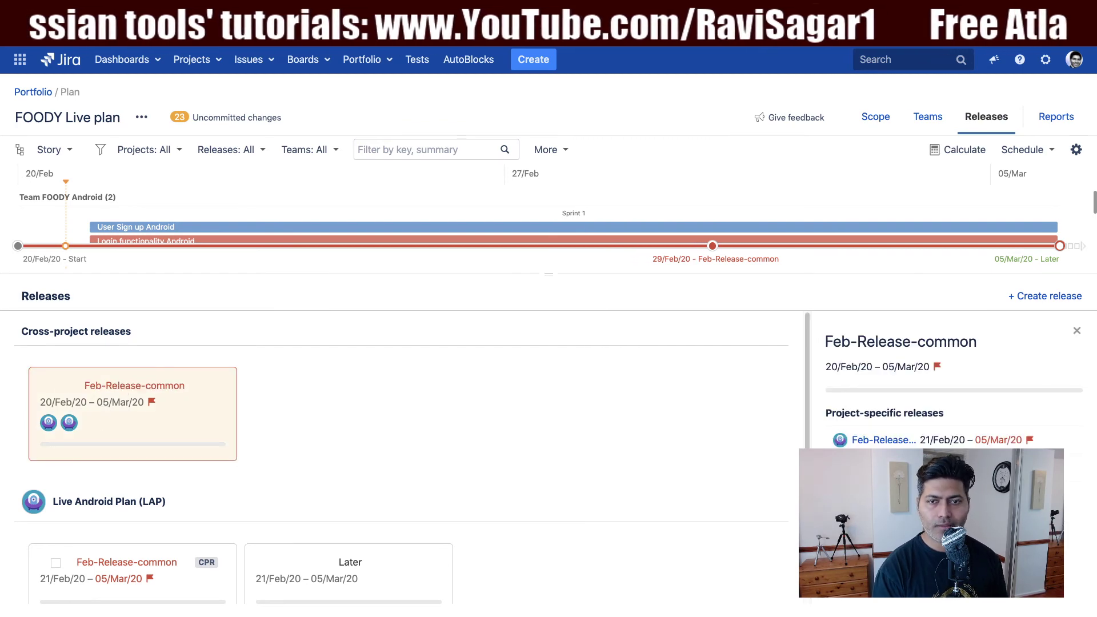
pyautogui.click(871, 498)
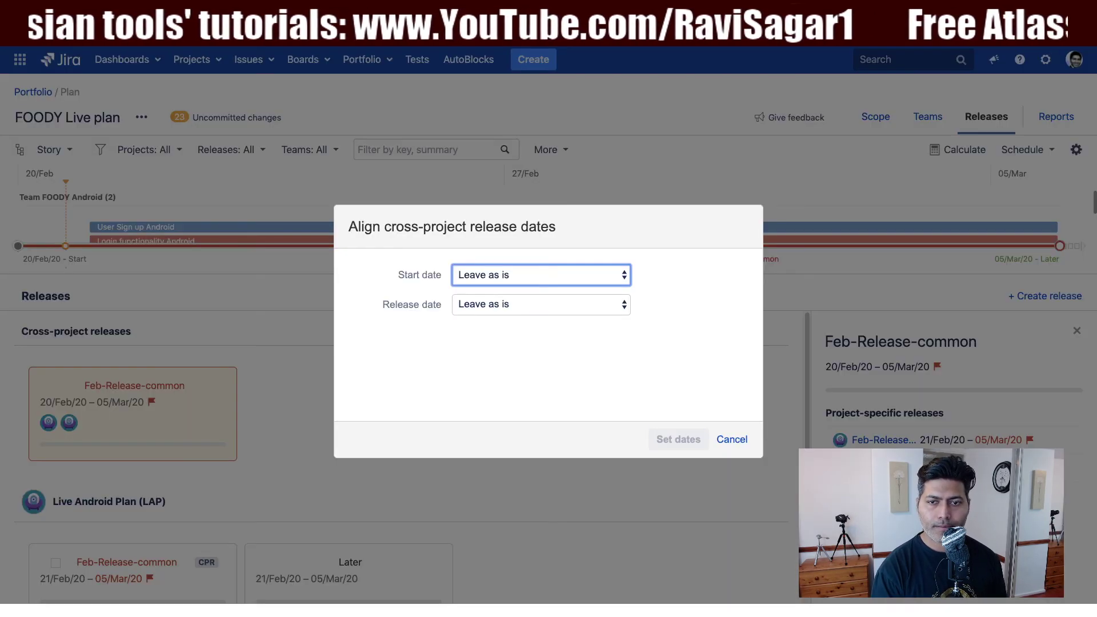
pyautogui.click(571, 307)
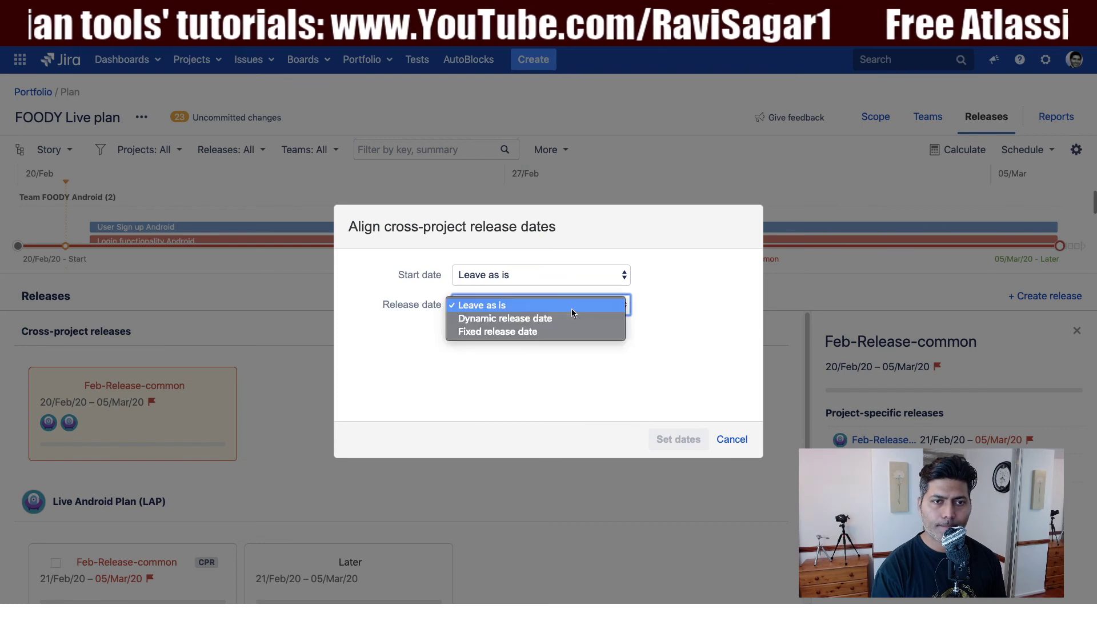
pyautogui.click(526, 331)
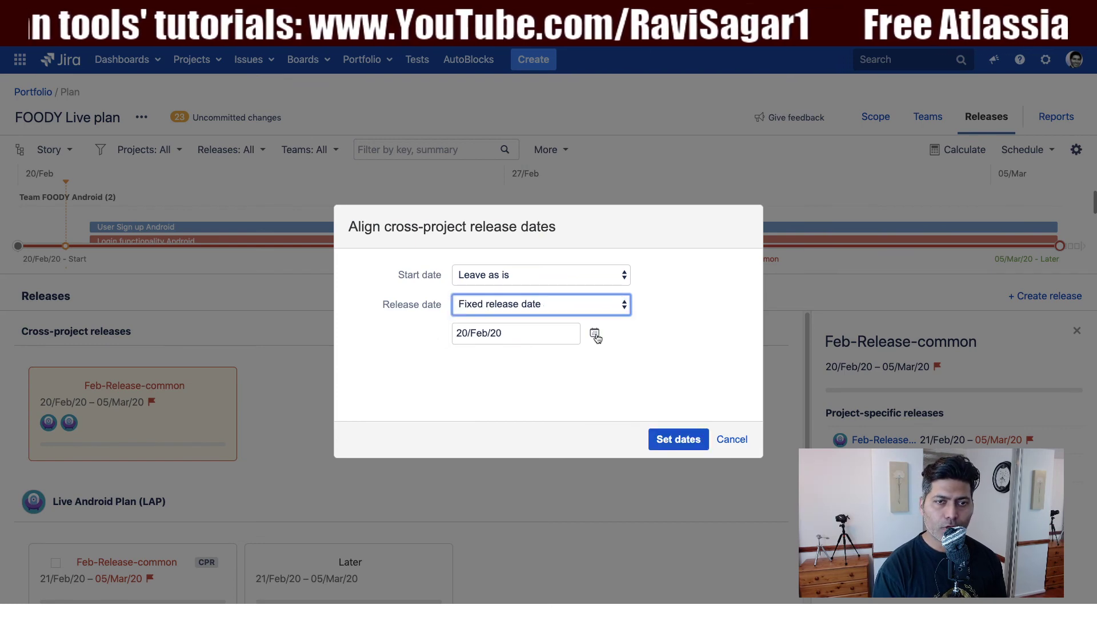
pyautogui.click(594, 332)
pyautogui.click(592, 479)
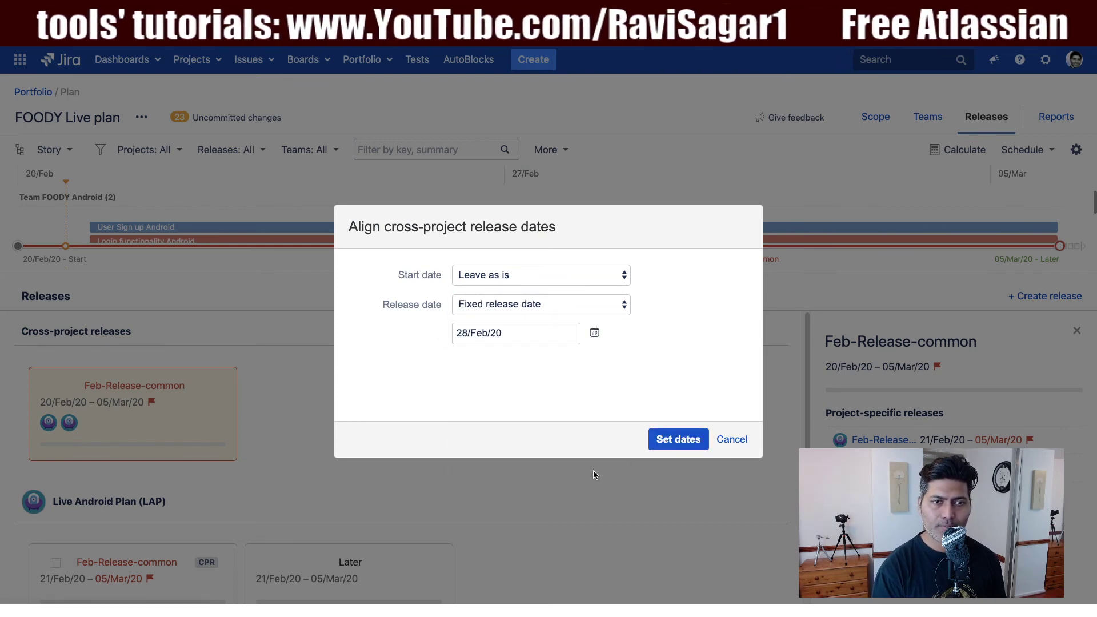
pyautogui.click(688, 440)
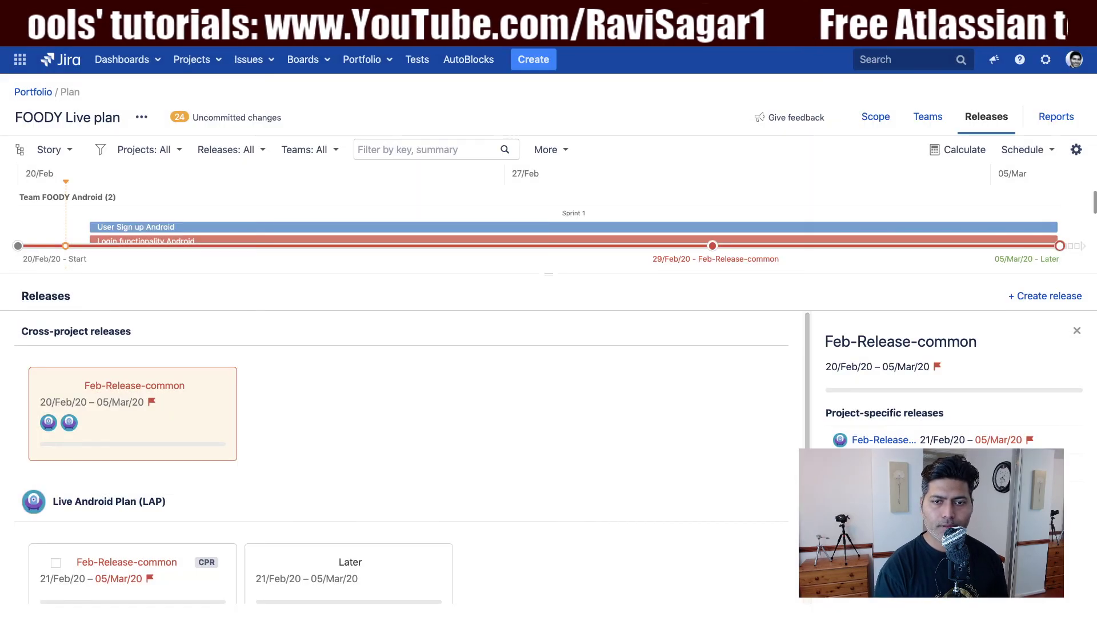